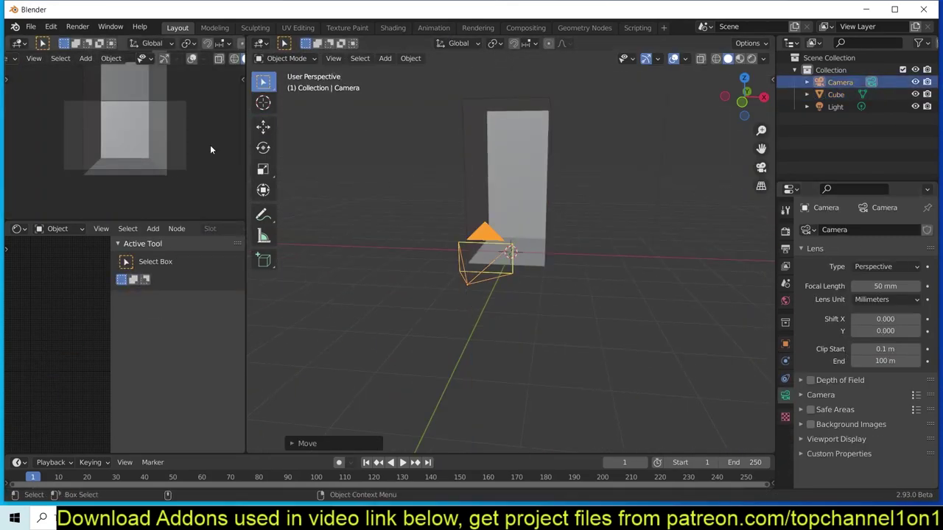
# Step: Make the world background colour black and adjust the world strength value
pyautogui.click(891, 303)
pyautogui.doubleClick(878, 318)
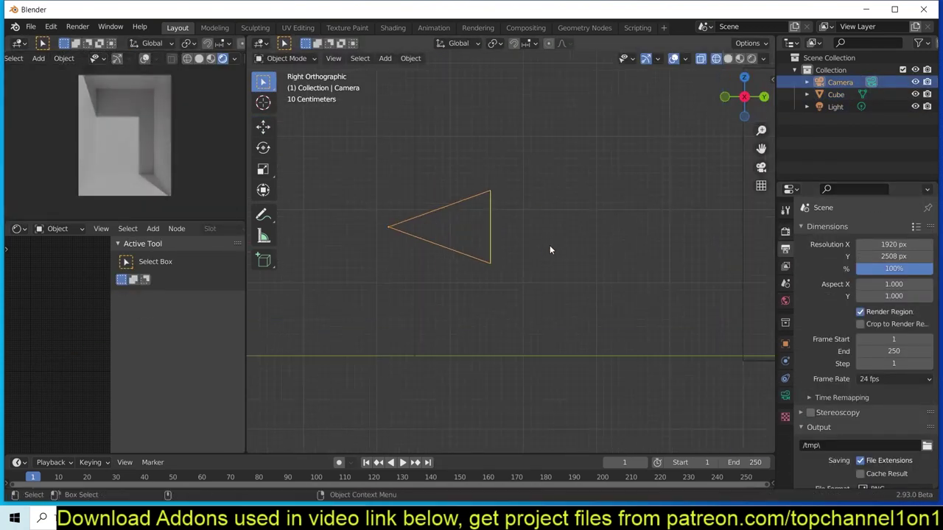
pyautogui.moveTo(568, 216); pyautogui.dragTo(485, 306, button='middle')
pyautogui.press('n')
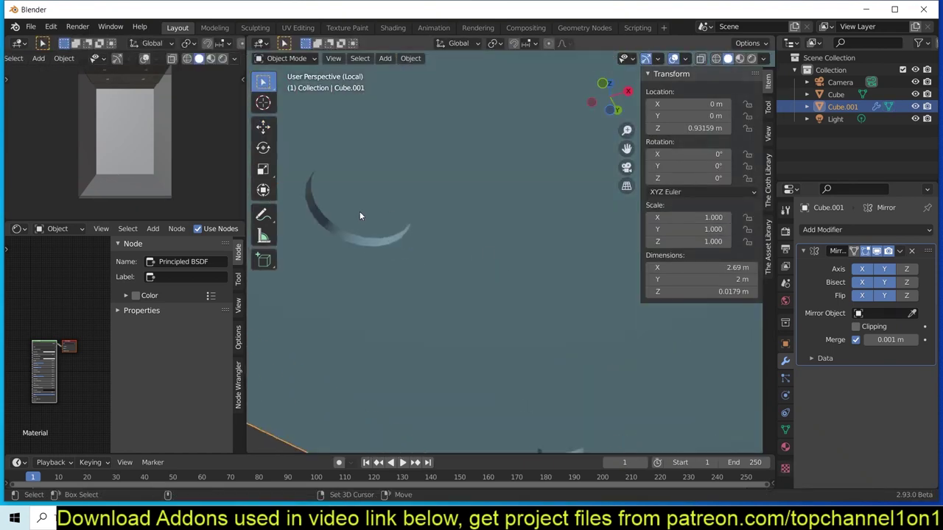
# Step: Add a new light and set it to a disk-shaped area light, viewed from the top
pyautogui.hotkey('shift', 'a')
pyautogui.click(409, 364)
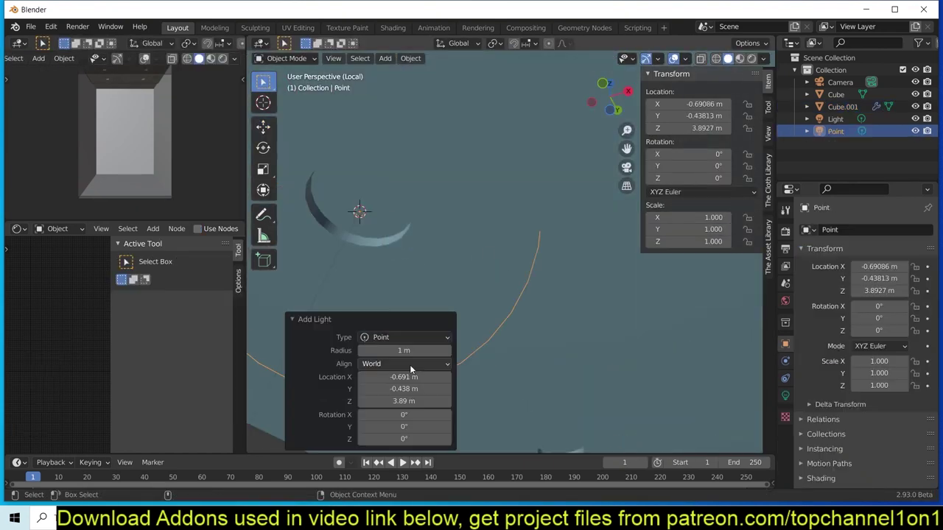
pyautogui.click(861, 368)
pyautogui.press('KP_7')
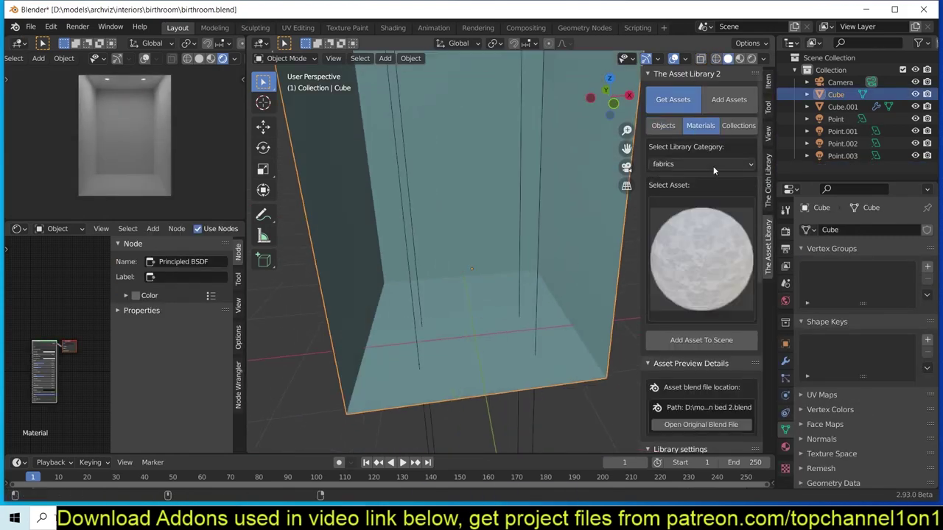
# Step: Link a new asset library directory from the libraries folder
pyautogui.scroll(-5, 662, 393)
pyautogui.click(703, 199)
pyautogui.click(516, 237)
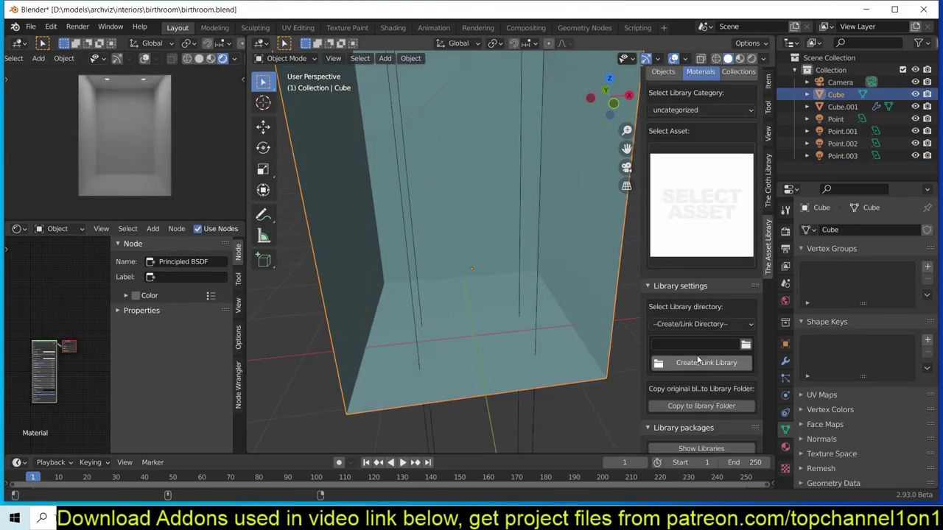
pyautogui.click(696, 362)
pyautogui.click(170, 270)
pyautogui.doubleClick(328, 110)
pyautogui.click(680, 473)
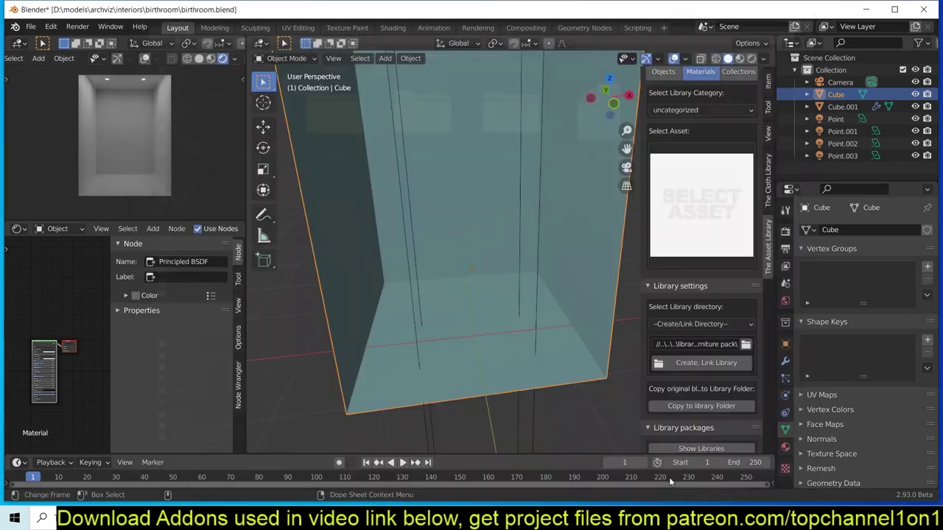
# Step: Point the asset library directory at the city pack folder
pyautogui.click(701, 110)
pyautogui.click(695, 142)
pyautogui.scroll(-5, 694, 295)
pyautogui.click(704, 390)
pyautogui.press('BackSpace')
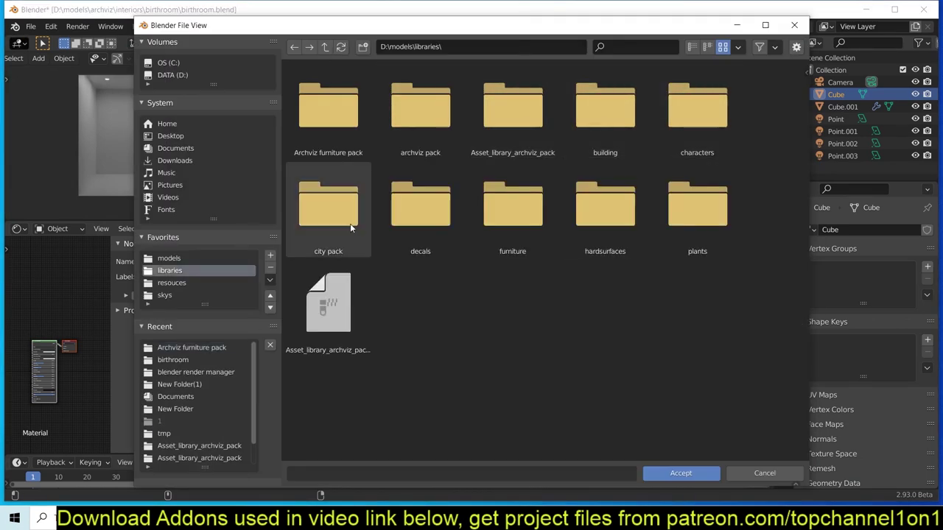
pyautogui.doubleClick(349, 225)
pyautogui.click(673, 471)
# Step: Apply a concrete material from the city pack to the room box and save
pyautogui.click(701, 162)
pyautogui.click(295, 265)
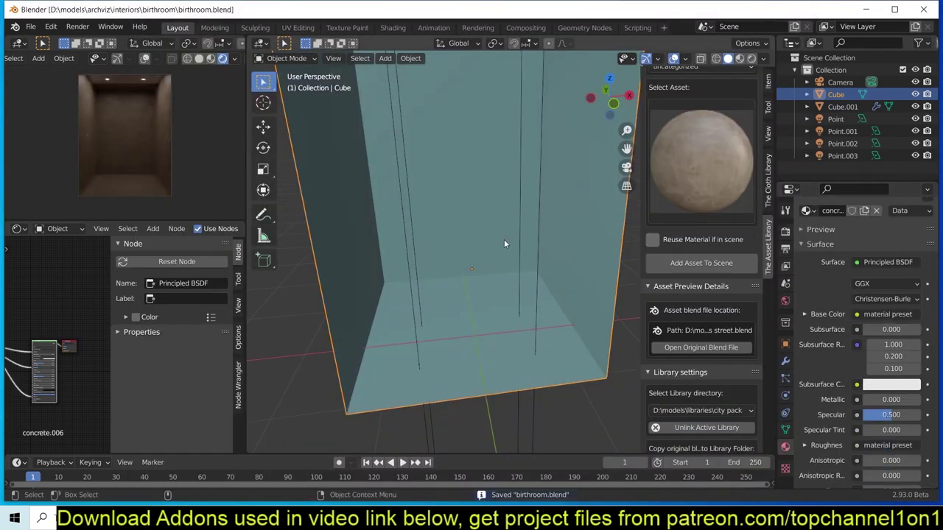
pyautogui.hotkey('ctrl', 's')
# Step: Move the ceiling piece and all ceiling lights together along the Y axis
pyautogui.moveTo(503, 240); pyautogui.dragTo(538, 189, button='middle')
pyautogui.click(539, 189)
pyautogui.keyDown('shift'); pyautogui.click(546, 237); pyautogui.keyUp('shift')
pyautogui.keyDown('shift'); pyautogui.click(444, 263); pyautogui.keyUp('shift')
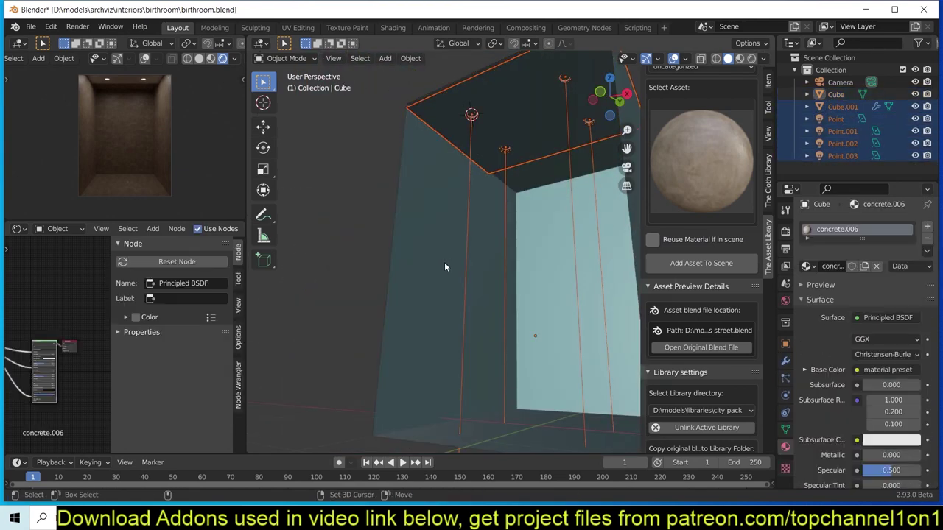
pyautogui.press('KP_7')
pyautogui.press('g')
pyautogui.press('y')
pyautogui.click(503, 229)
# Step: Nudge a single ceiling light slightly along the Y axis
pyautogui.click(442, 243)
pyautogui.scroll(3, 451, 281)
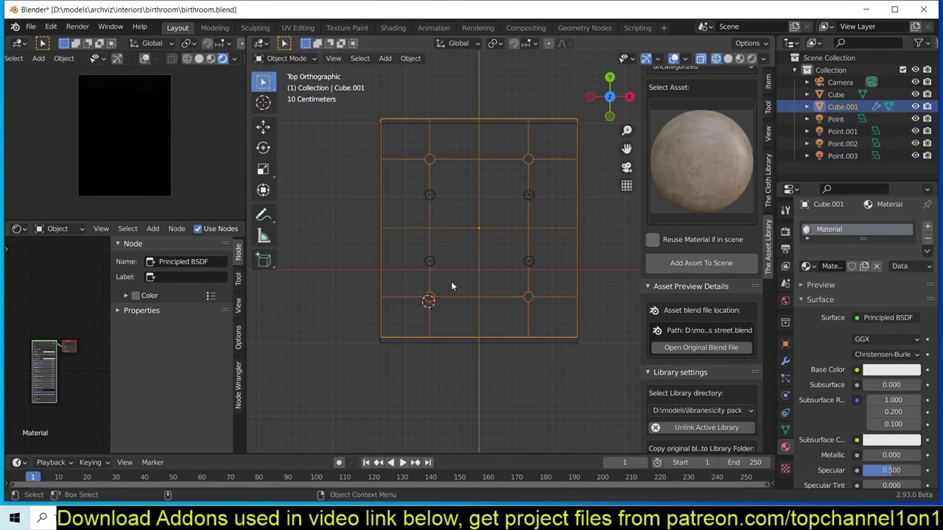
pyautogui.click(541, 330)
pyautogui.press('g')
pyautogui.press('y')
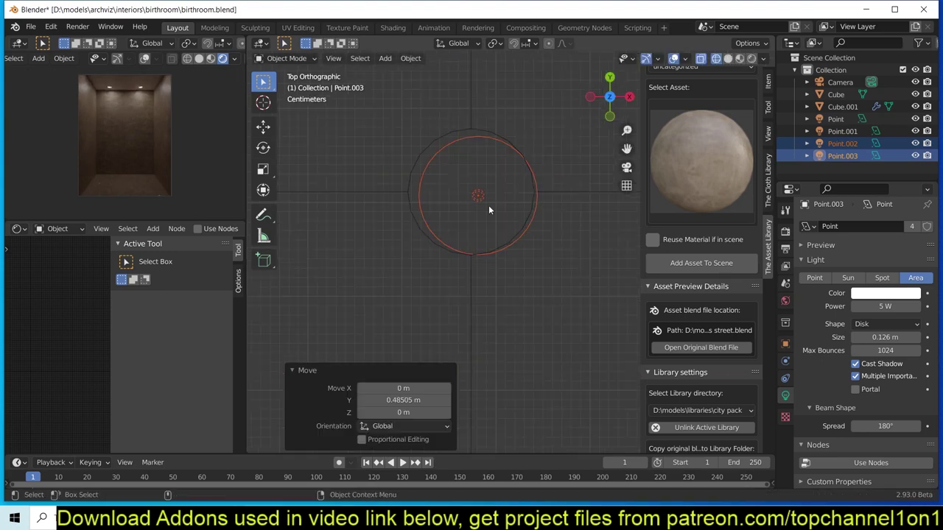
pyautogui.scroll(-3, 488, 210)
pyautogui.moveTo(477, 233); pyautogui.dragTo(483, 234)
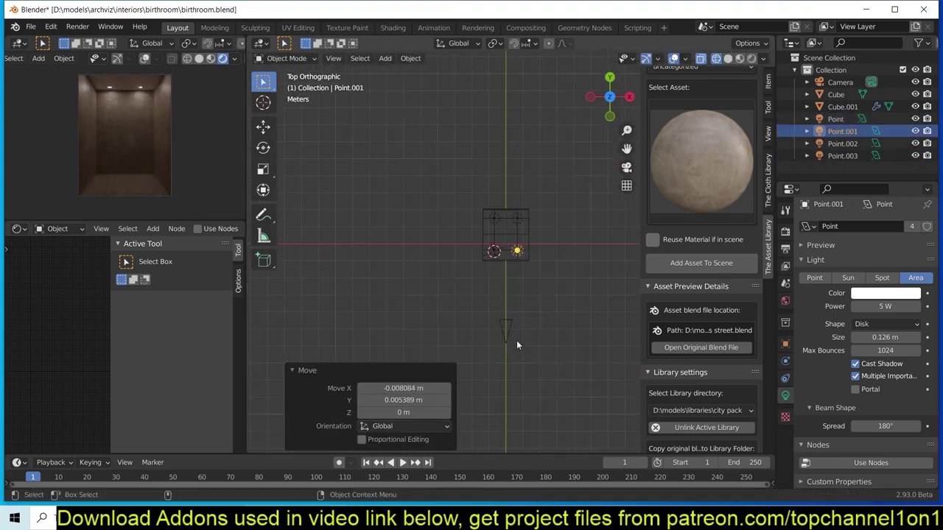
# Step: Move the camera along the Y axis
pyautogui.click(516, 344)
pyautogui.press('g')
pyautogui.press('y')
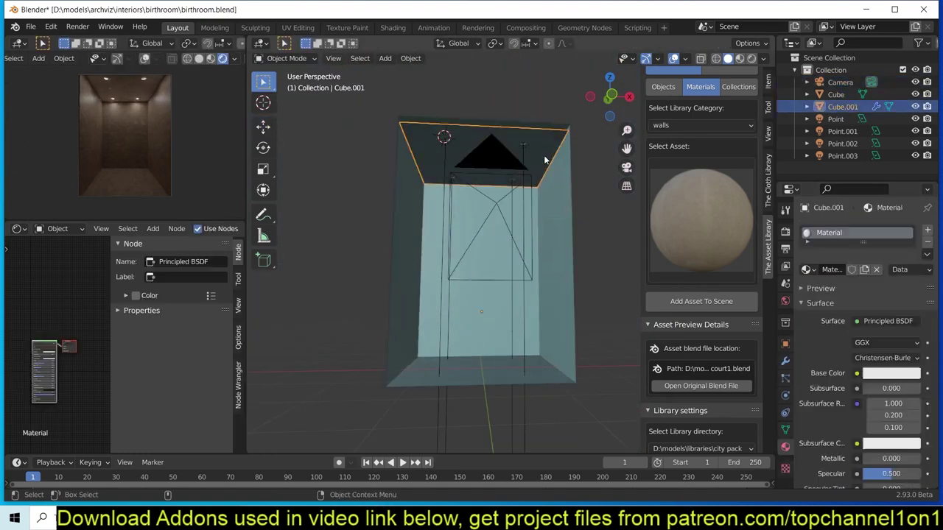
# Step: Check the ceiling piece's modifiers, save, and reselect the ceiling and room box
pyautogui.click(785, 360)
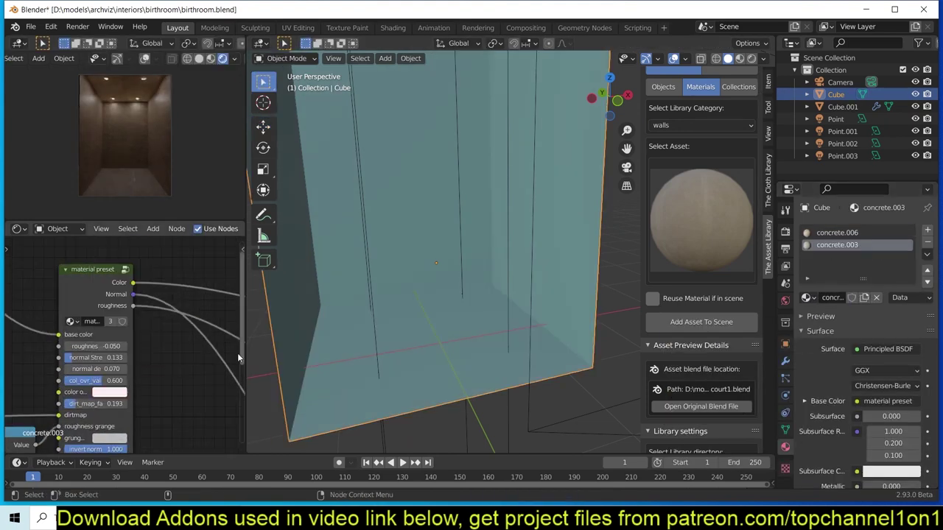
pyautogui.hotkey('ctrl', 's')
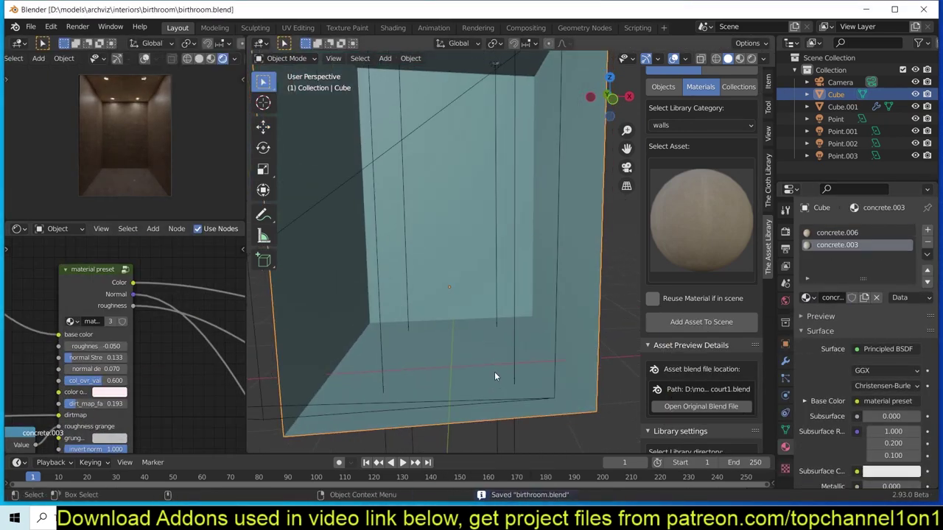
pyautogui.moveTo(494, 371); pyautogui.dragTo(446, 135, button='middle')
pyautogui.click(446, 135)
pyautogui.moveTo(510, 279)
pyautogui.mouseDown(button='middle')
pyautogui.moveTo(554, 362)
pyautogui.moveTo(500, 310)
pyautogui.moveTo(560, 221)
pyautogui.mouseUp(button='middle')
pyautogui.click(501, 310)
# Step: Switch the asset library to the furniture pack and browse its asset previews
pyautogui.scroll(-5, 699, 257)
pyautogui.click(701, 184)
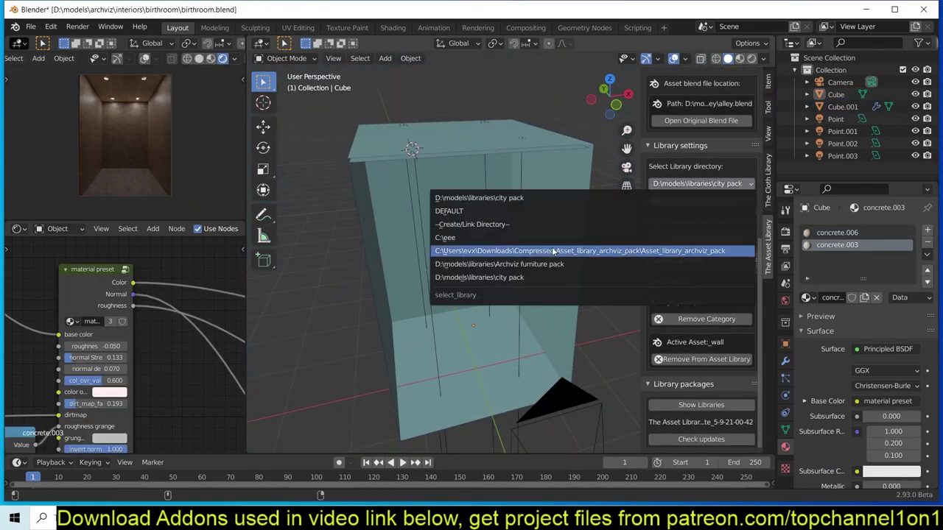
pyautogui.click(553, 264)
pyautogui.click(674, 267)
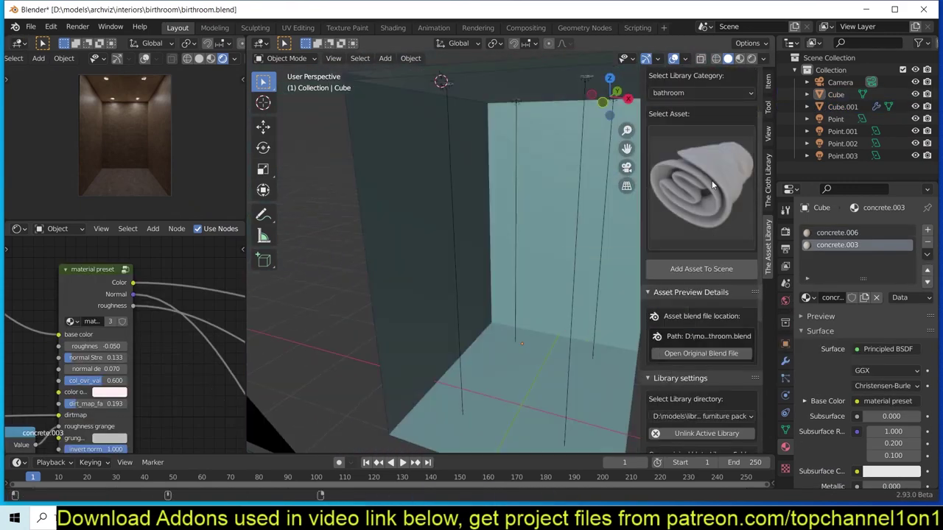
pyautogui.scroll(3, 544, 339)
pyautogui.scroll(-4, 544, 340)
pyautogui.moveTo(543, 339); pyautogui.dragTo(616, 274, button='middle')
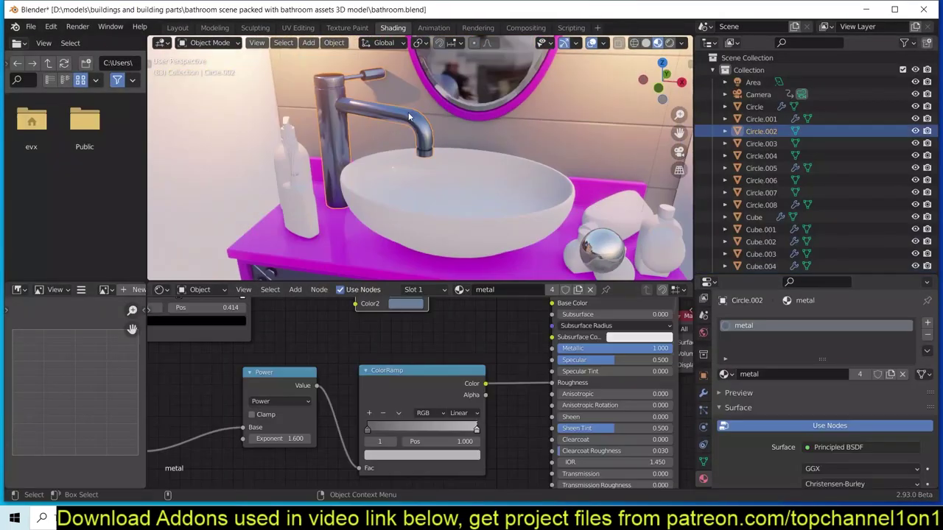
# Step: File the diffuser bottle under the bathroom asset category
pyautogui.scroll(3, 353, 183)
pyautogui.click(352, 184)
pyautogui.press('z')
pyautogui.click(396, 208)
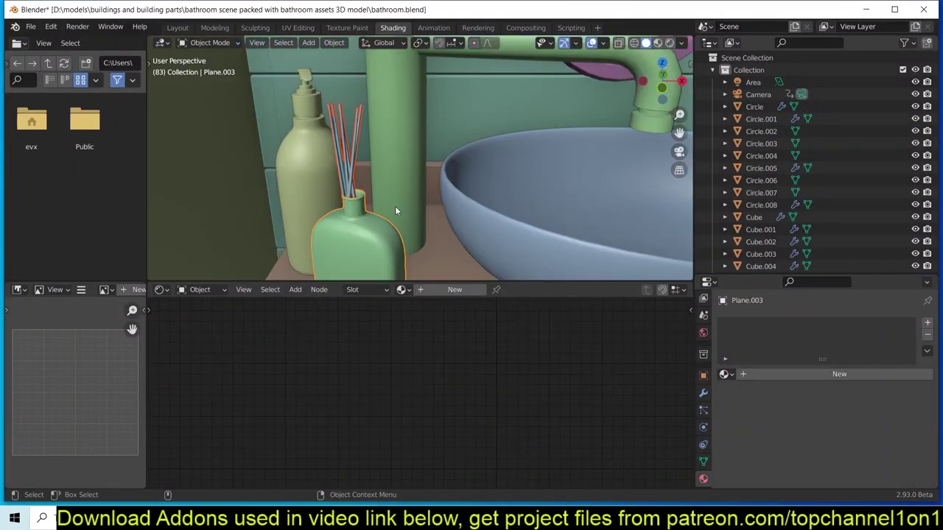
pyautogui.press('n')
pyautogui.write('product1')
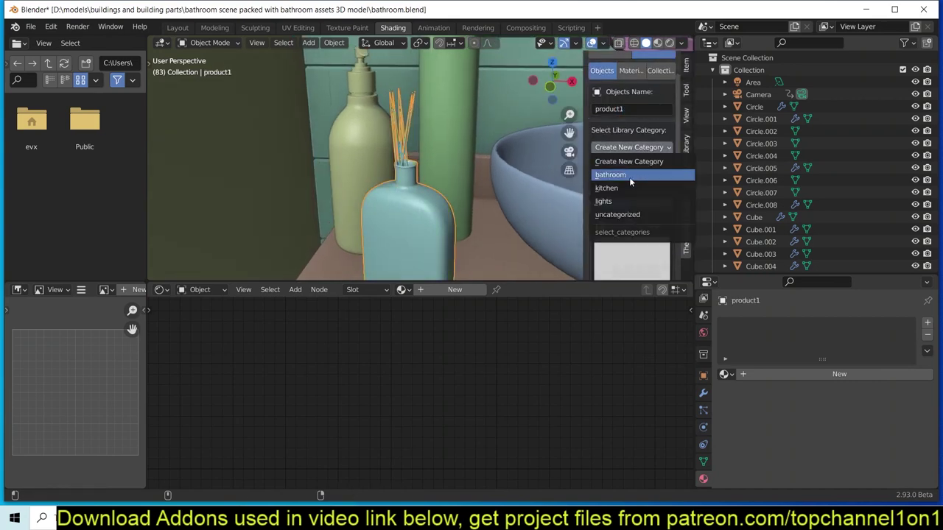
pyautogui.click(629, 177)
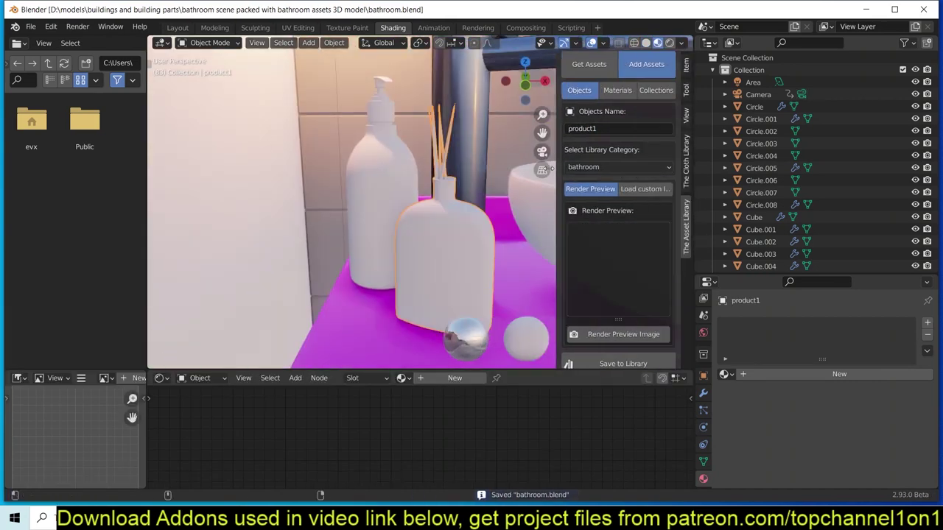
# Step: Select and frame the faucet, then the soap bottles, in the view
pyautogui.scroll(5, 601, 286)
pyautogui.click(471, 132)
pyautogui.press('KP_Decimal')
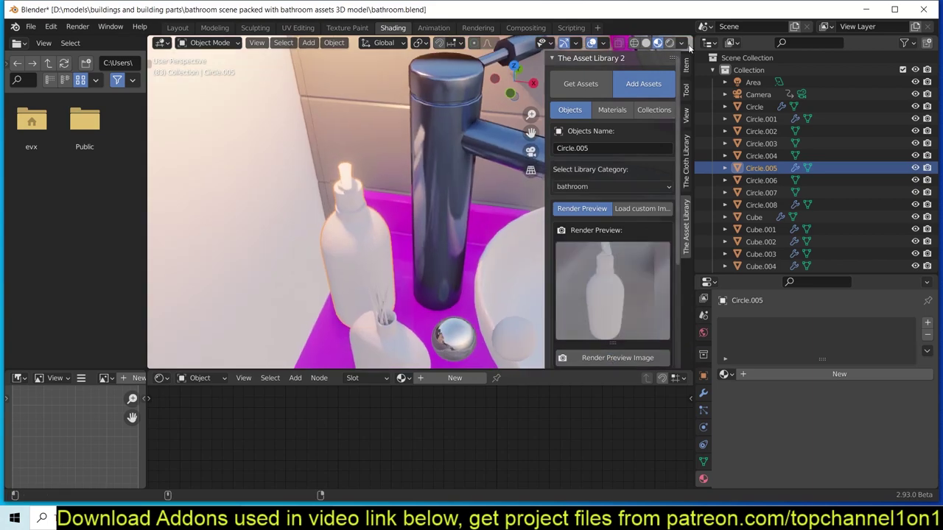
pyautogui.click(345, 240)
pyautogui.press('KP_Decimal')
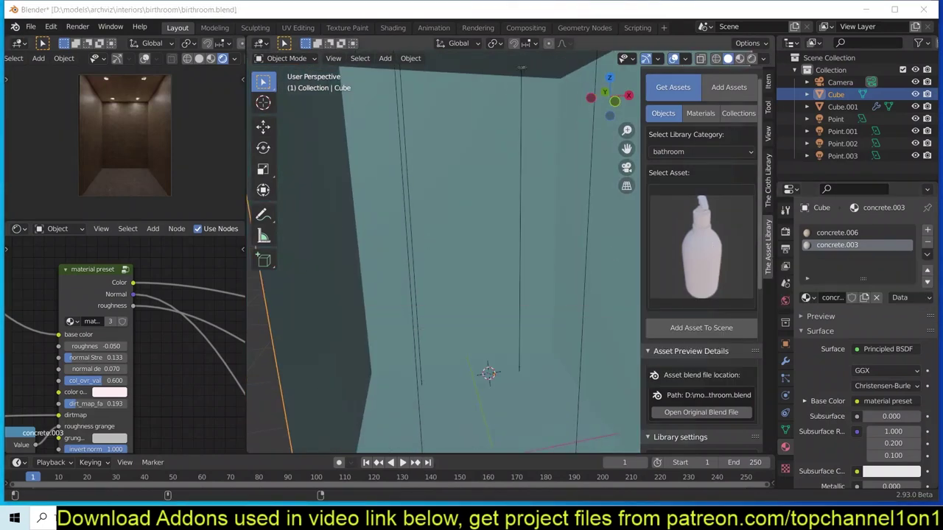
# Step: Add a cube, flatten it along Z into a thin shelf slab, and start moving its geometry
pyautogui.click(384, 58)
pyautogui.click(508, 64)
pyautogui.press('s')
pyautogui.press('z')
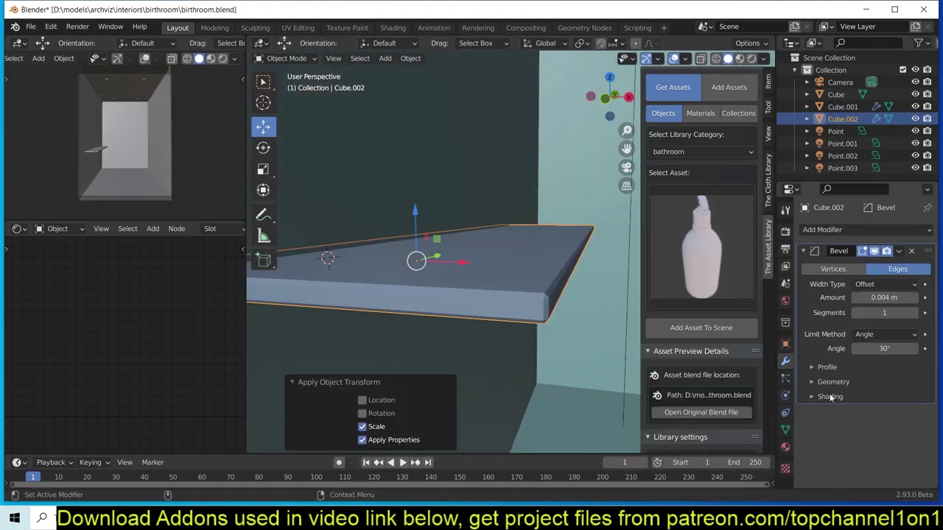
pyautogui.moveTo(560, 354)
pyautogui.mouseDown(button='middle')
pyautogui.moveTo(516, 310)
pyautogui.moveTo(415, 263)
pyautogui.mouseUp(button='middle')
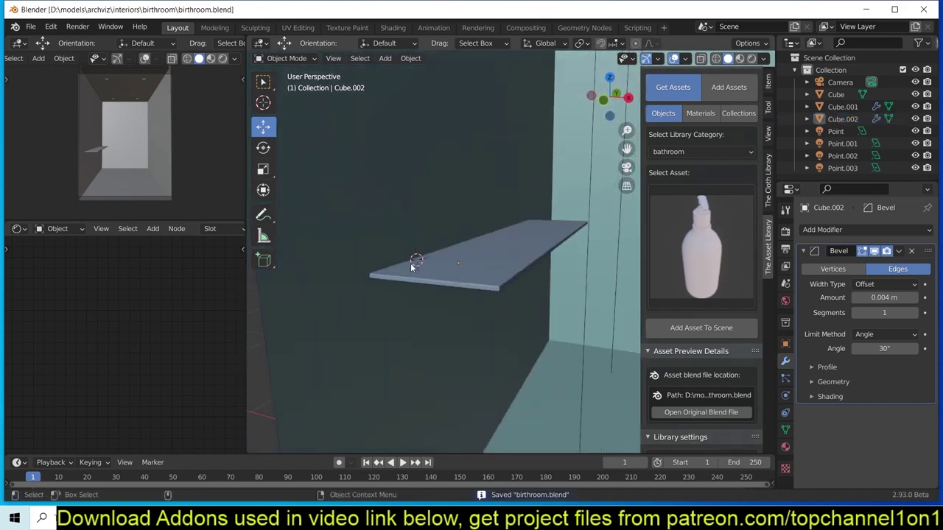
pyautogui.press('Tab')
pyautogui.press('g')
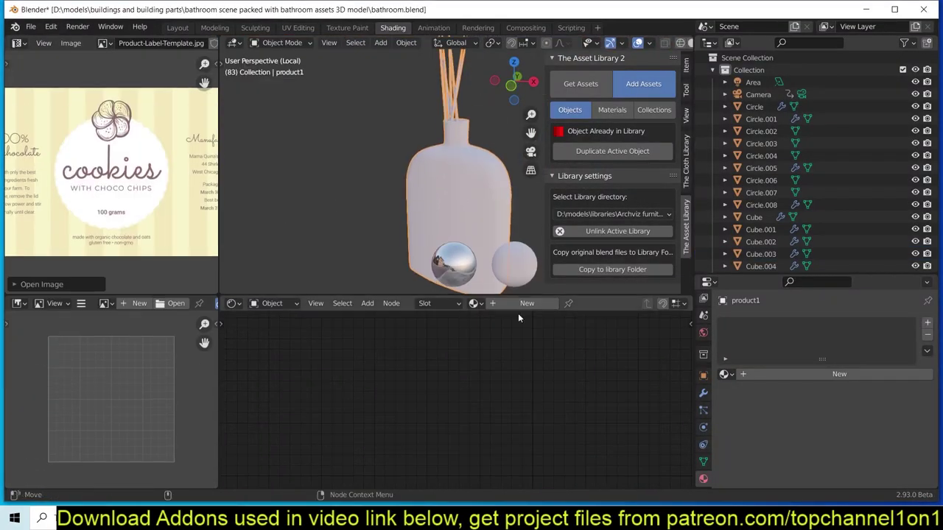
# Step: Scale the bottle mesh and load Product-Label-Template.jpg into an image texture node
pyautogui.press('a')
pyautogui.press('s')
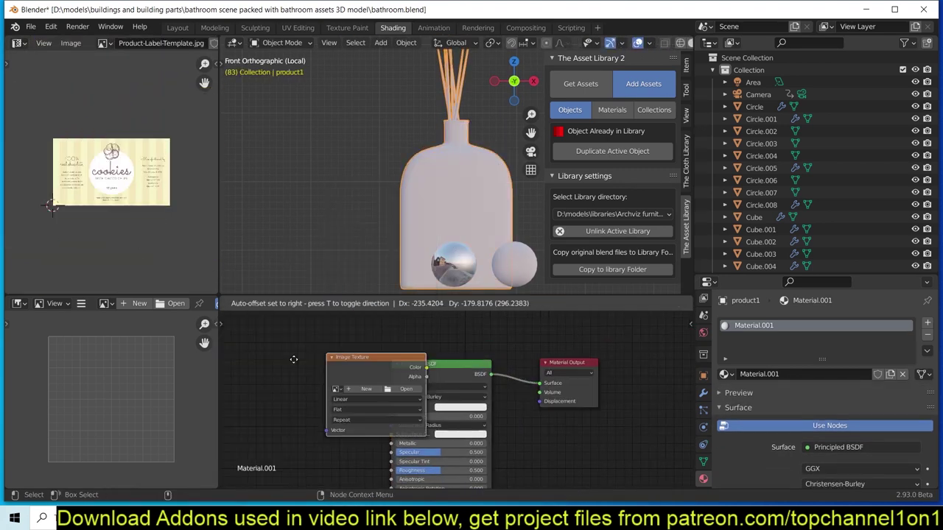
pyautogui.click(293, 359)
pyautogui.click(389, 276)
pyautogui.press('Tab')
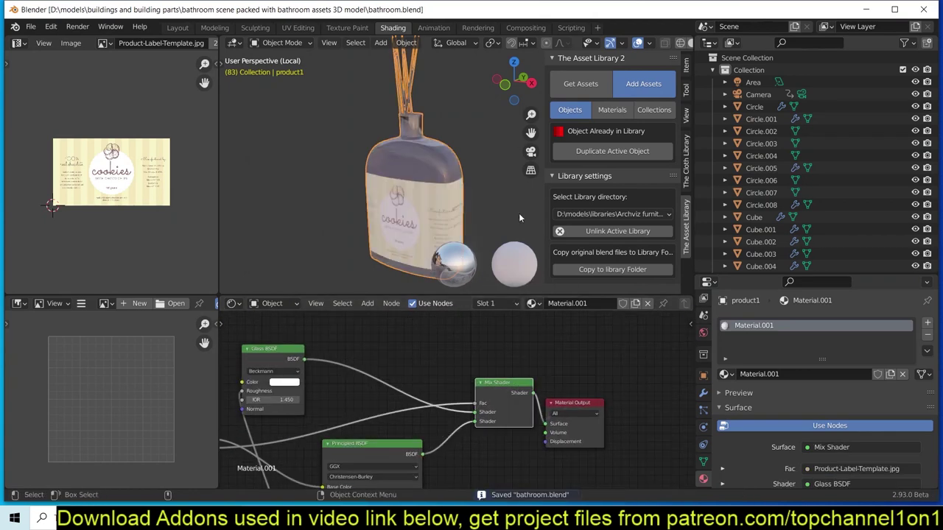
# Step: Set the bottle material's blend mode to Alpha Clip and return to object mode
pyautogui.click(703, 326)
pyautogui.click(702, 451)
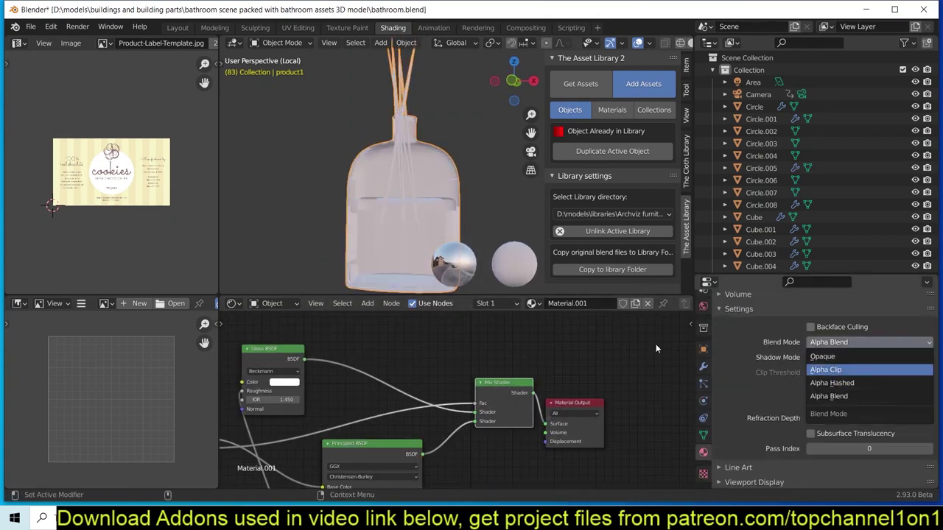
pyautogui.click(821, 369)
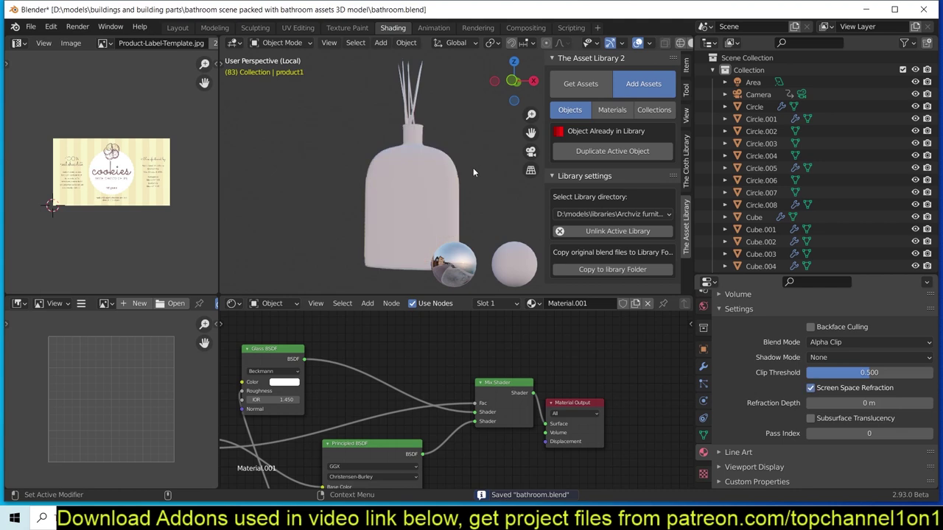
pyautogui.press('Tab')
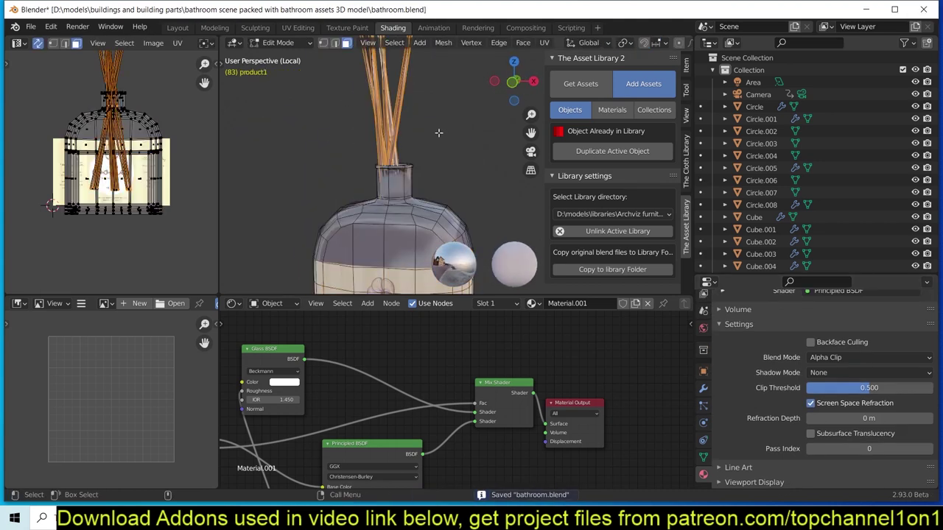
pyautogui.press('Tab')
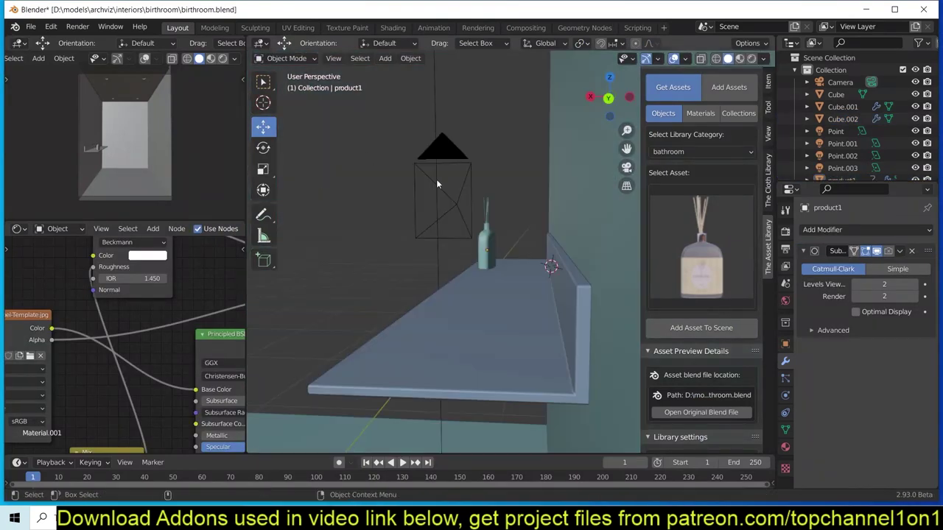
# Step: Save the bathroom scene, preview it rendered, and make the copied bottle's material single-user
pyautogui.hotkey('ctrl', 's')
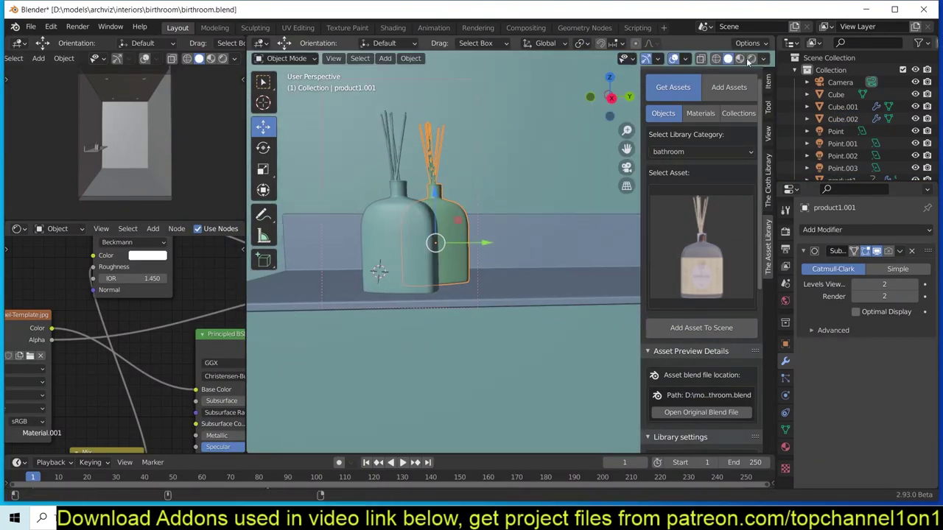
pyautogui.click(750, 59)
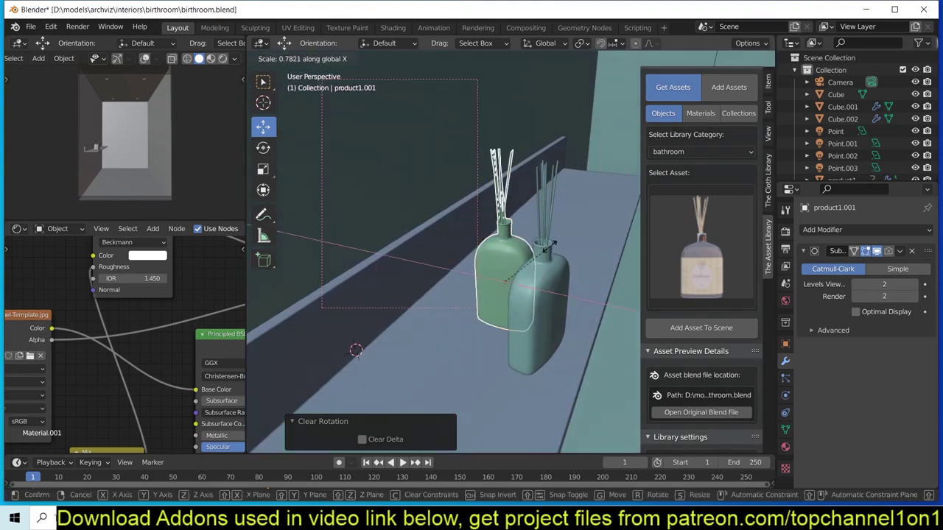
pyautogui.click(155, 229)
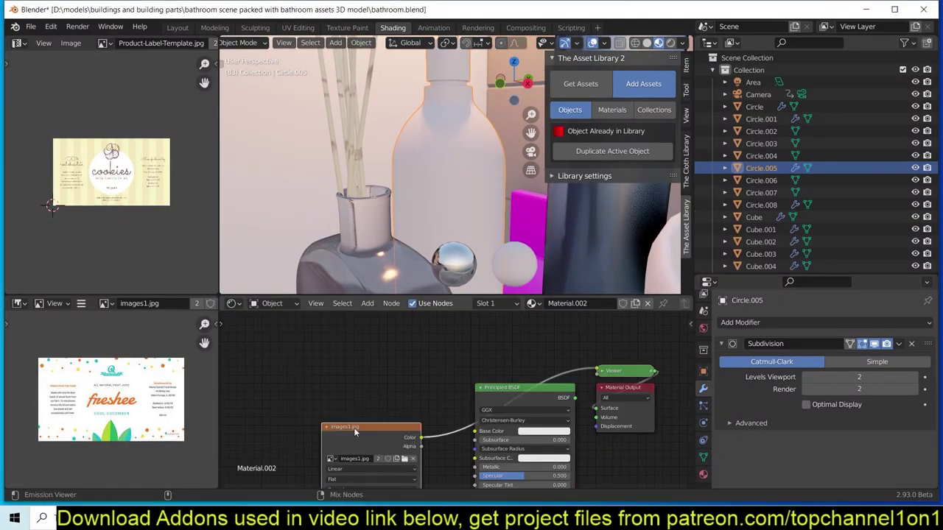
# Step: Isolate the pump bottle, project its UVs from view, and scale them
pyautogui.press('KP_Divide')
pyautogui.click(444, 188)
pyautogui.press('s')
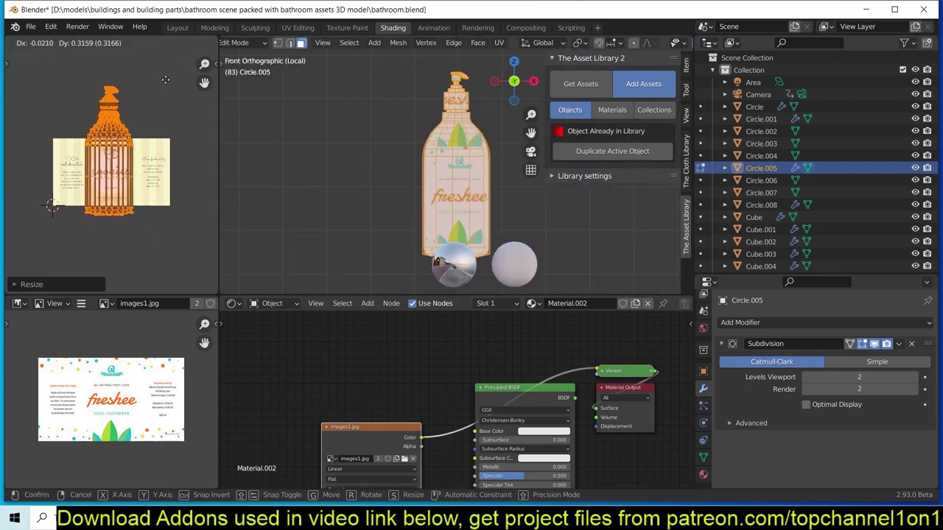
# Step: Cylinder-project the bottle's UVs from the front view and resize them vertically over the freshee label
pyautogui.press('Tab')
pyautogui.press('KP_1')
pyautogui.press('u')
pyautogui.click(431, 149)
pyautogui.press('s')
pyautogui.press('y')
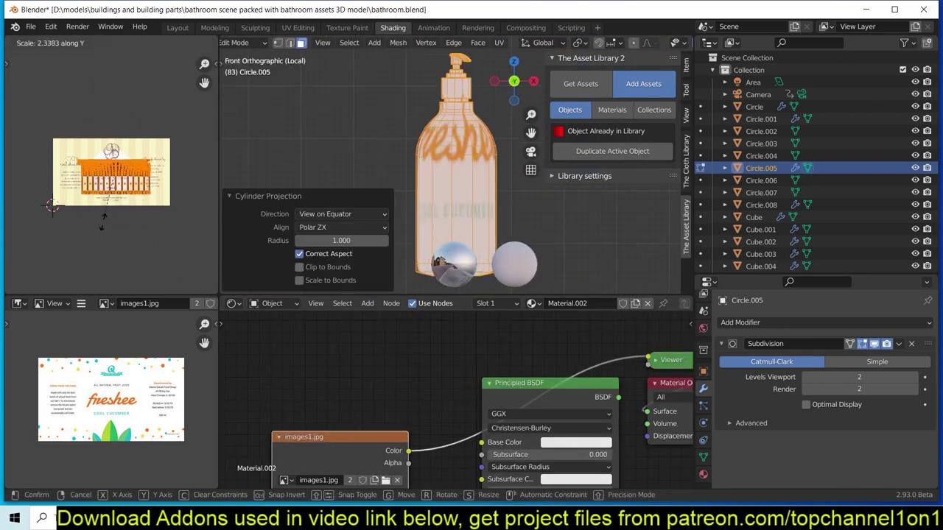
pyautogui.click(134, 189)
pyautogui.scroll(3, 134, 189)
pyautogui.press('s')
pyautogui.scroll(3, 444, 171)
# Step: Select the base edges, re-apply cylinder projection, then move and resize the UVs onto the label
pyautogui.press('2')
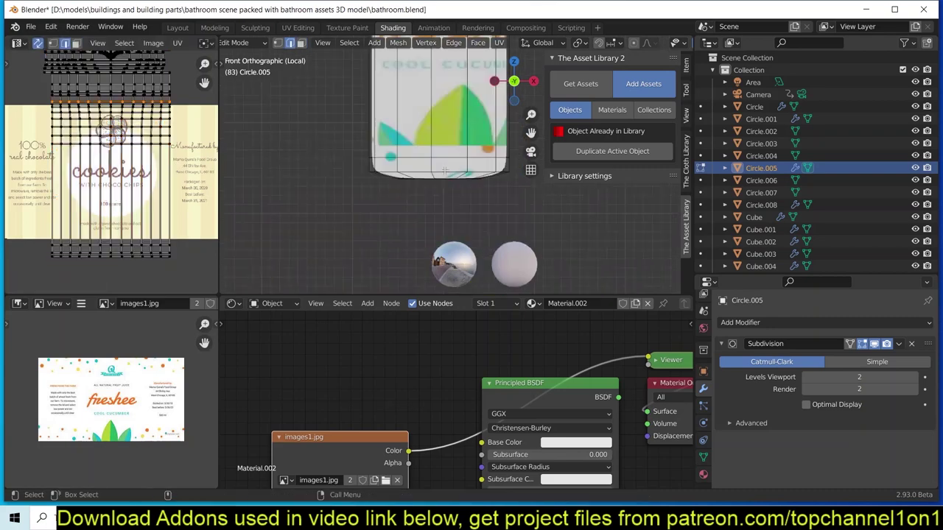
pyautogui.moveTo(442, 221); pyautogui.dragTo(486, 177, button='middle')
pyautogui.keyDown('ctrl'); pyautogui.click(492, 175); pyautogui.keyUp('ctrl')
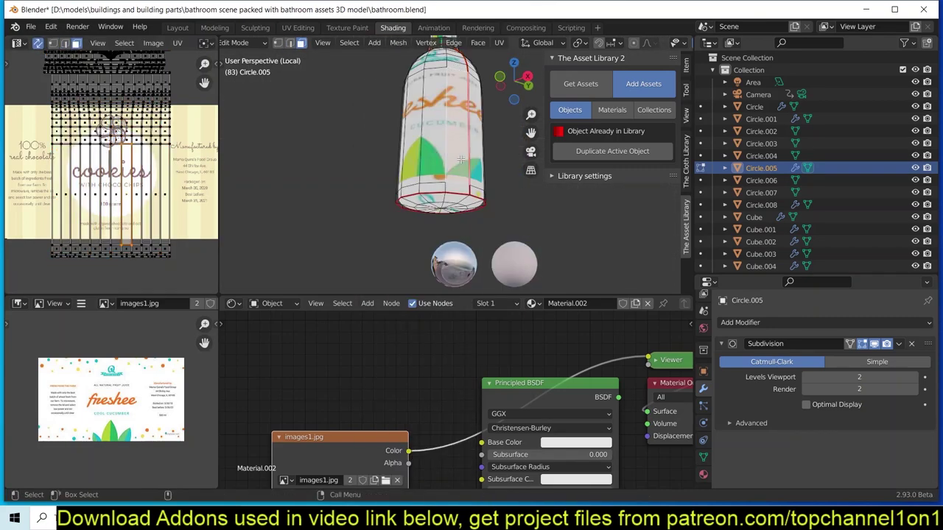
pyautogui.press('KP_1')
pyautogui.press('u')
pyautogui.click(339, 257)
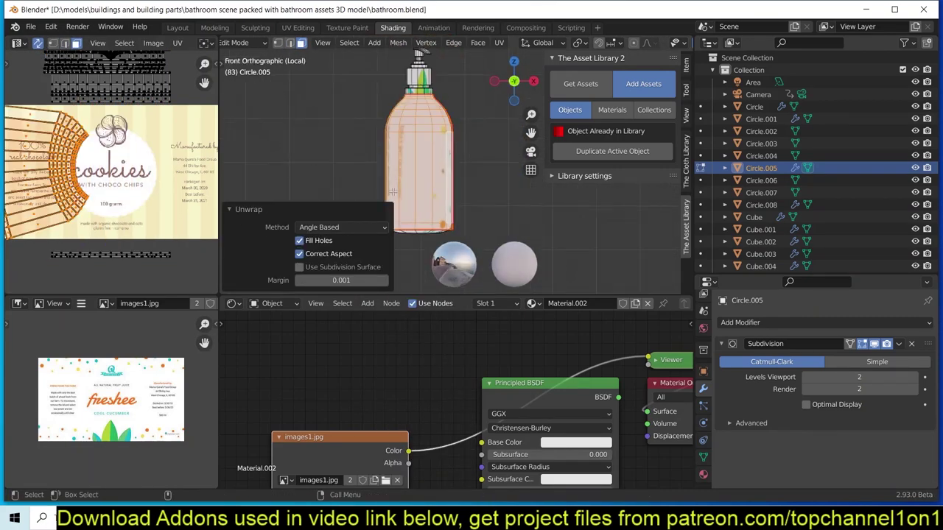
pyautogui.click(188, 77)
pyautogui.press('g')
pyautogui.click(179, 168)
pyautogui.press('s')
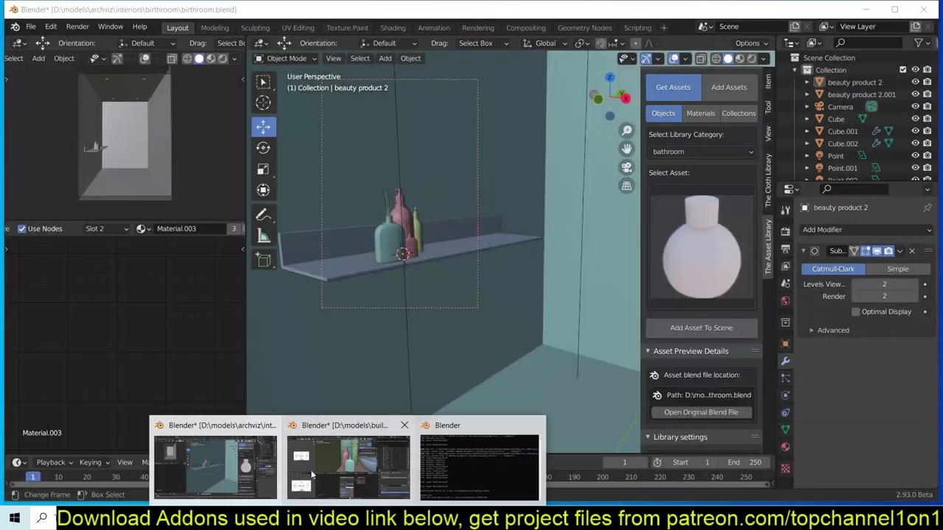
# Step: In bathroom.blend, add an edge loop to the round bottle and unwrap it onto the mud-mask label
pyautogui.click(311, 470)
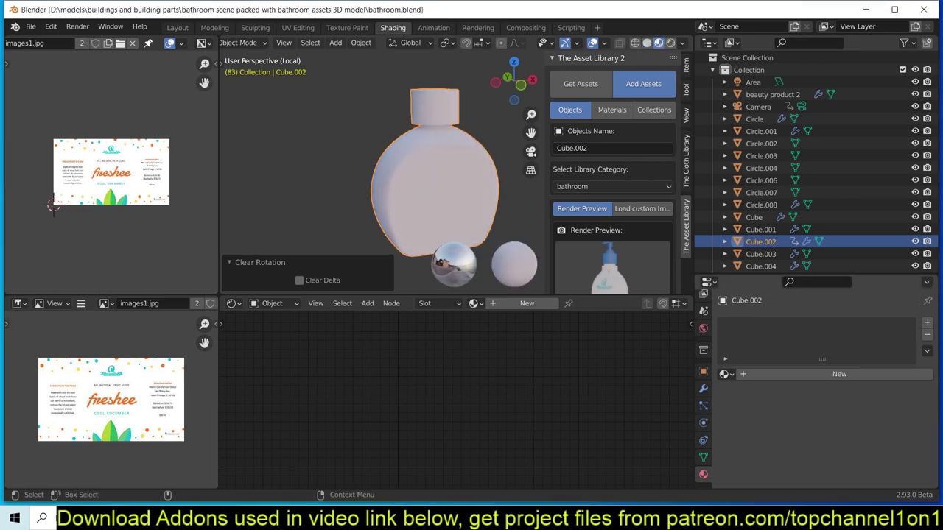
pyautogui.press('Tab')
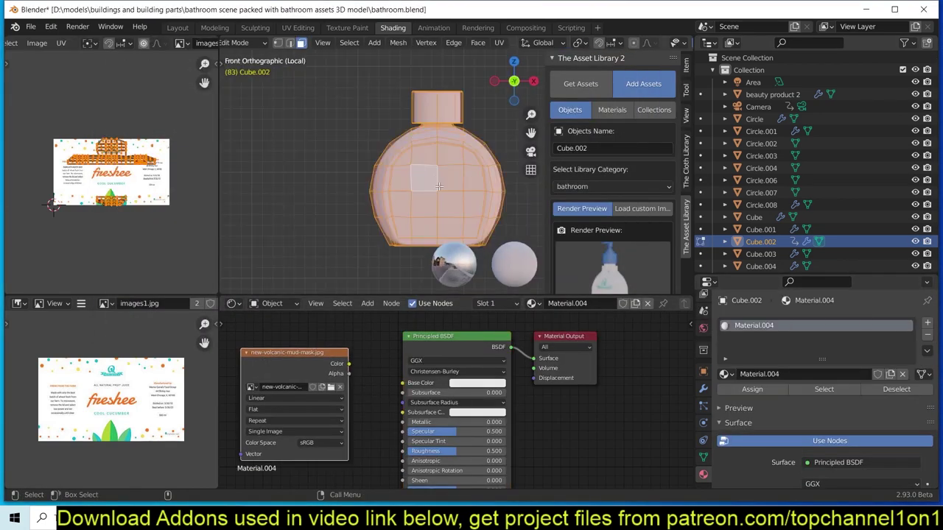
pyautogui.moveTo(438, 187); pyautogui.dragTo(313, 190, button='middle')
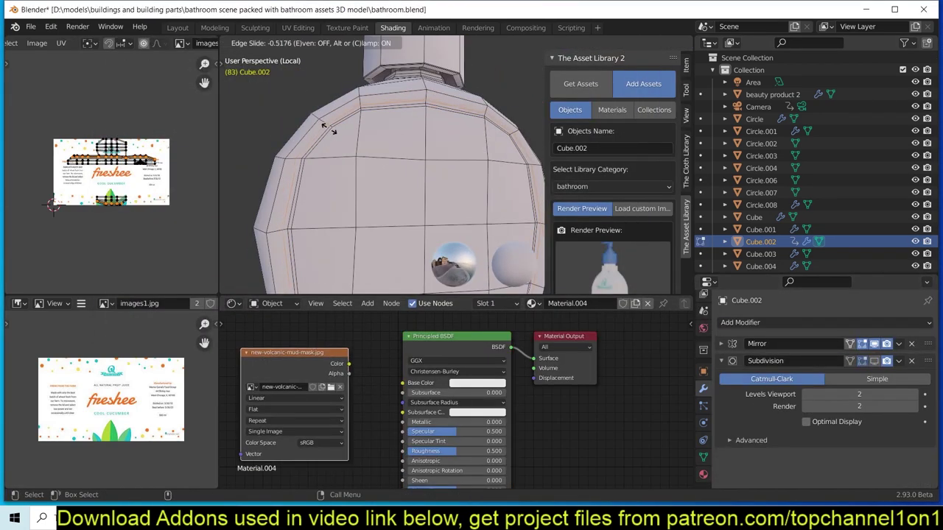
pyautogui.click(324, 127)
pyautogui.scroll(-3, 401, 186)
pyautogui.click(355, 76)
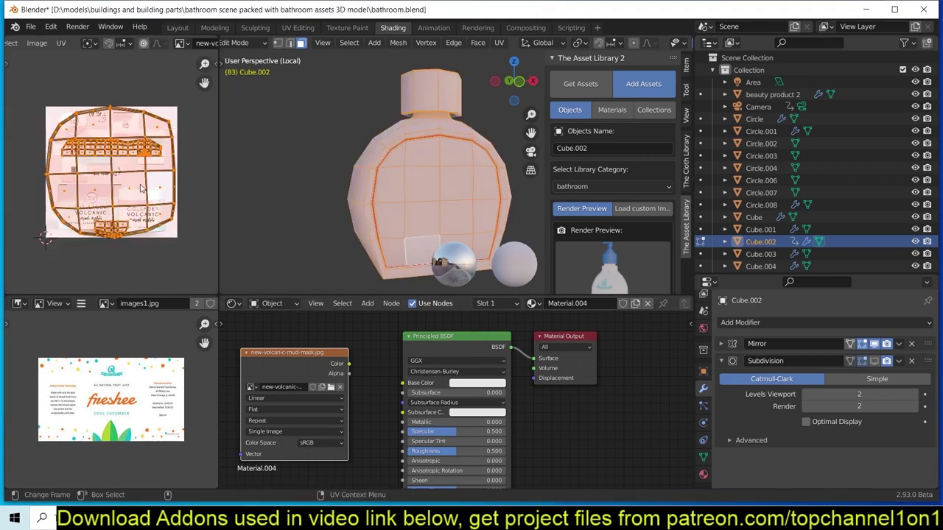
pyautogui.click(190, 243)
pyautogui.scroll(-1, 177, 246)
pyautogui.press('g')
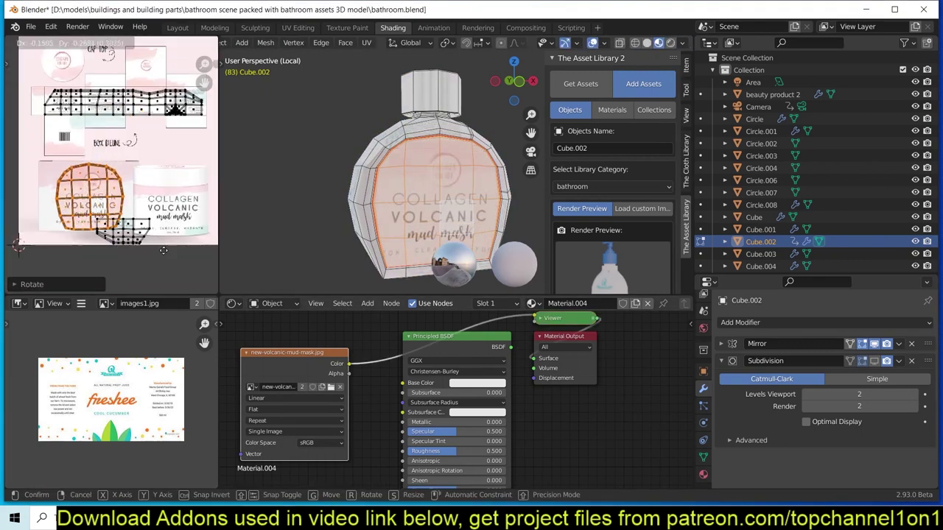
# Step: Mirror and reposition the bottle's UV islands, fitting the cap-top island onto the label
pyautogui.moveTo(380, 201); pyautogui.dragTo(640, 237, button='middle')
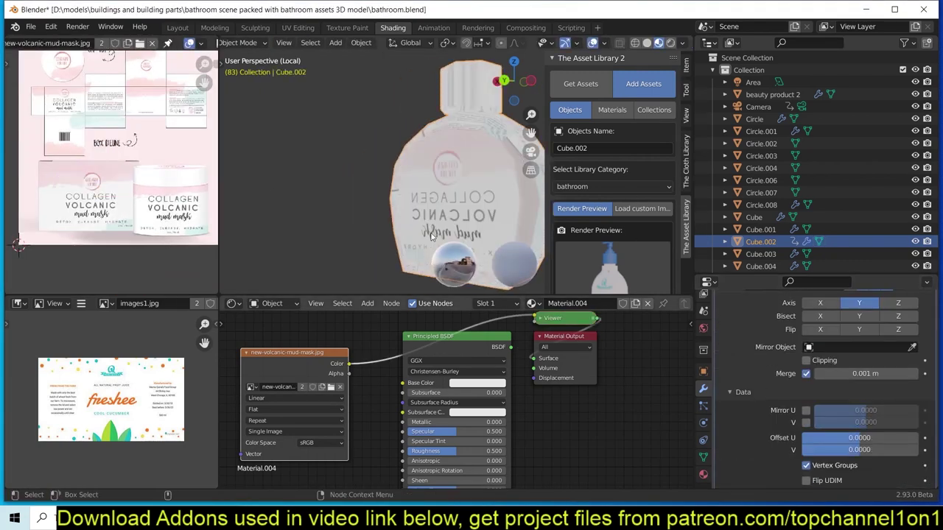
pyautogui.moveTo(432, 235); pyautogui.dragTo(330, 217, button='middle')
pyautogui.press('Tab')
pyautogui.moveTo(434, 221); pyautogui.dragTo(398, 214, button='middle')
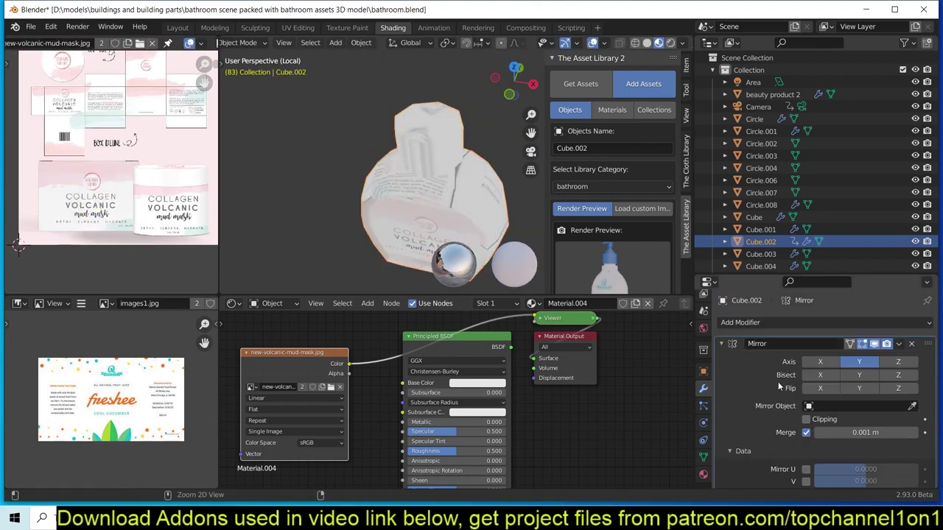
pyautogui.hotkey('ctrl', 'l')
pyautogui.hotkey('ctrl', 'm')
pyautogui.press('Escape')
pyautogui.moveTo(354, 192); pyautogui.dragTo(400, 182, button='middle')
pyautogui.hotkey('ctrl', 'l')
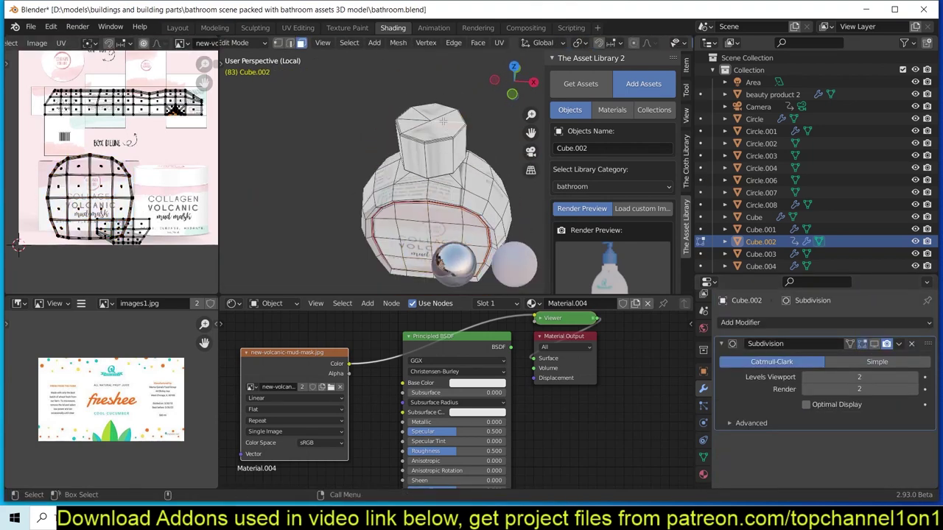
pyautogui.moveTo(169, 109); pyautogui.dragTo(212, 153, button='middle')
pyautogui.press('s')
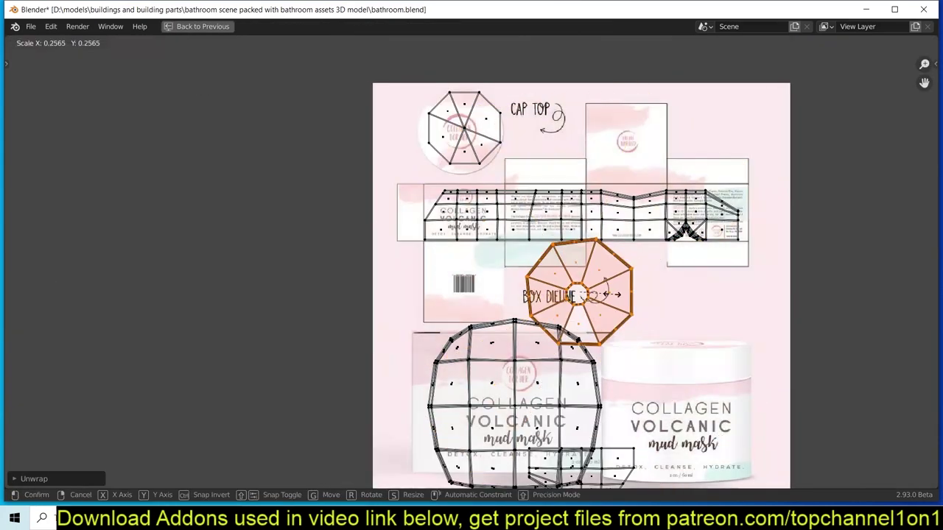
# Step: Return the bottle to object mode and save bathroom.blend
pyautogui.press('Tab')
pyautogui.moveTo(413, 198); pyautogui.dragTo(431, 213, button='middle')
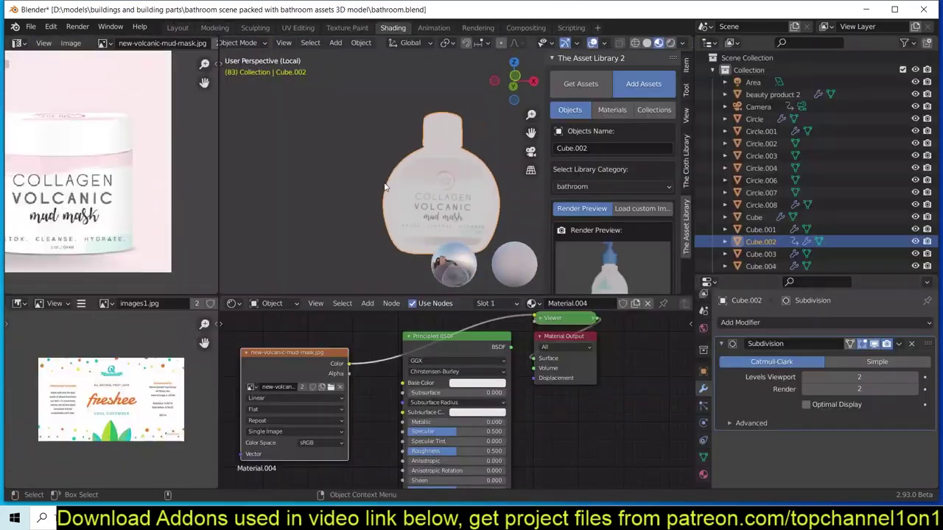
pyautogui.hotkey('ctrl', 's')
pyautogui.moveTo(326, 236); pyautogui.dragTo(442, 215, button='middle')
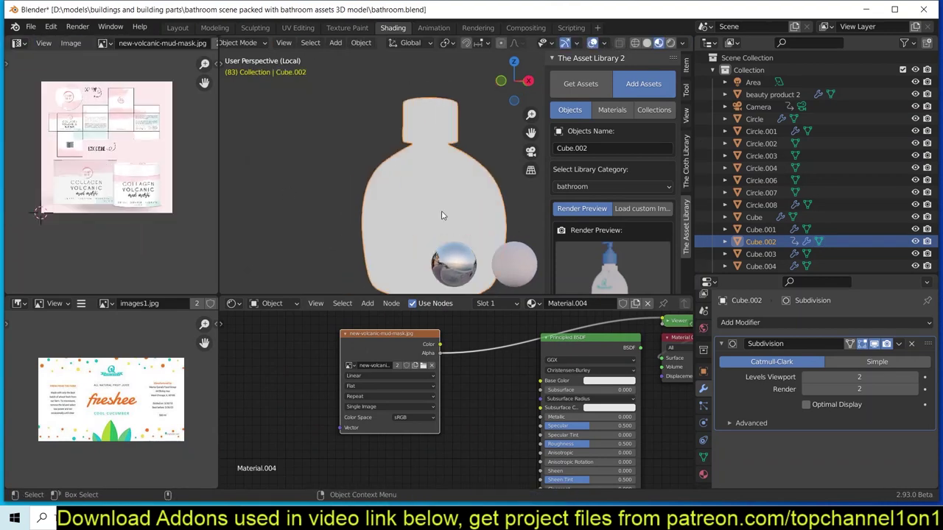
# Step: Put the bottle into Vertex Paint mode and set up the paint colour
pyautogui.click(703, 456)
pyautogui.scroll(-3, 866, 376)
pyautogui.click(282, 42)
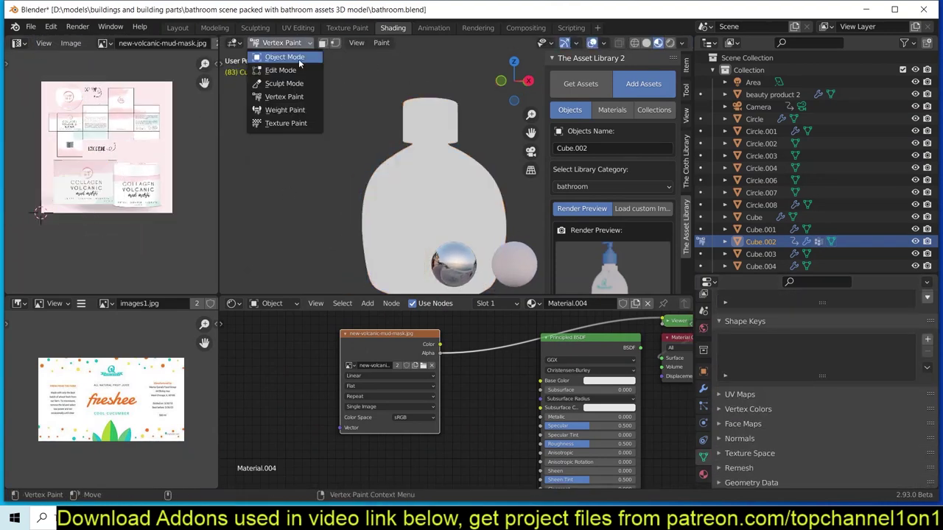
pyautogui.click(703, 303)
pyautogui.click(763, 392)
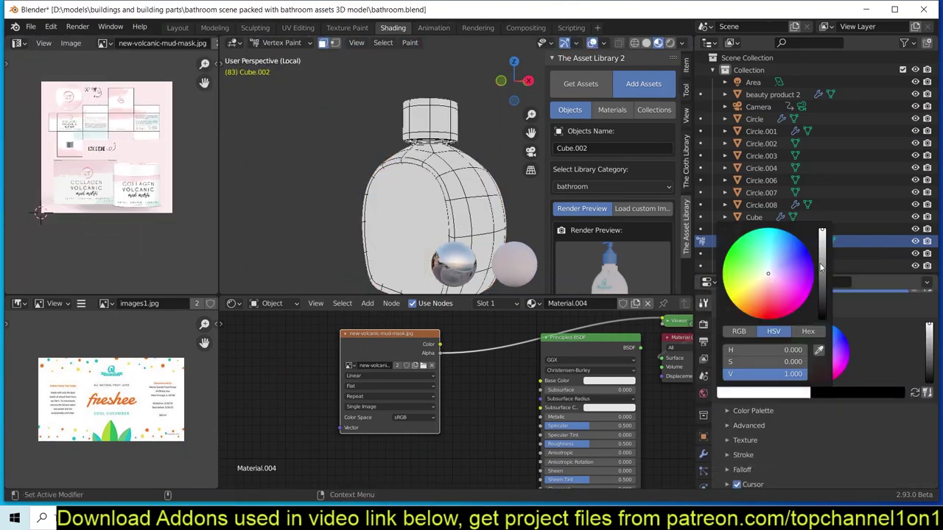
pyautogui.hotkey('ctrl', 's')
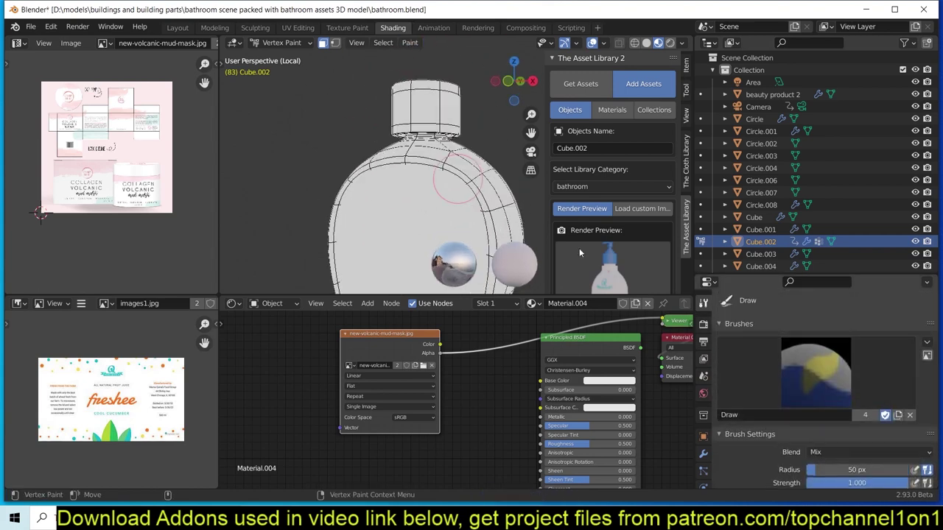
pyautogui.press('Tab')
pyautogui.click(282, 42)
pyautogui.click(280, 95)
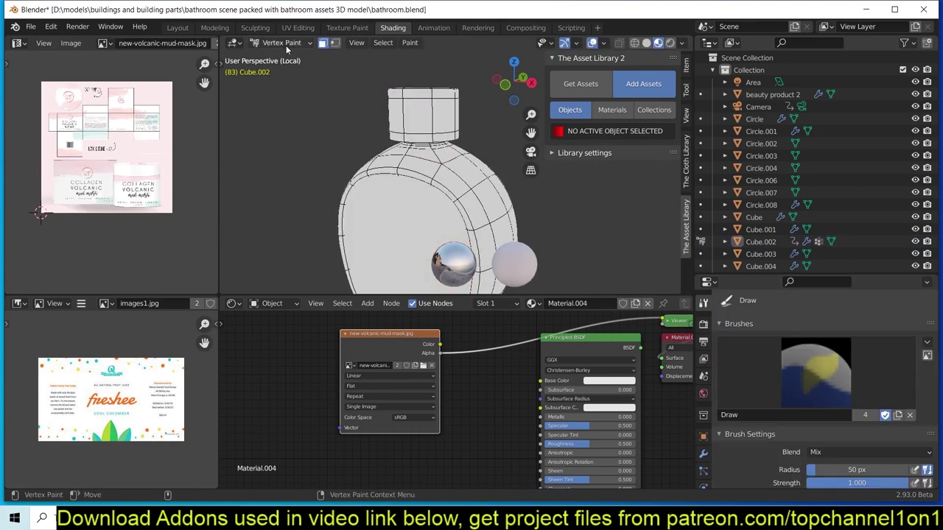
pyautogui.click(686, 89)
# Step: Return the bottle to Object Mode and preview its materials in the viewport
pyautogui.moveTo(409, 72); pyautogui.dragTo(476, 83, button='middle')
pyautogui.press('Tab')
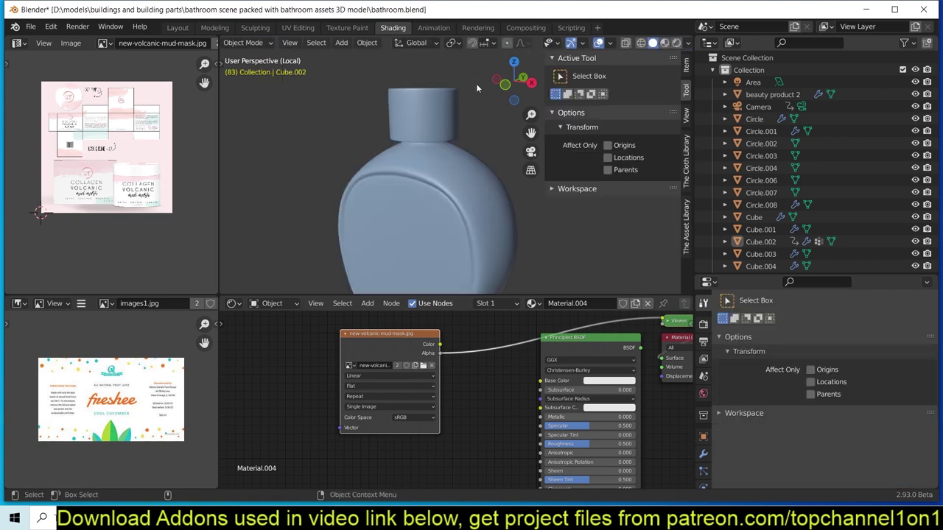
pyautogui.click(282, 42)
pyautogui.click(280, 95)
pyautogui.click(257, 43)
pyautogui.click(272, 59)
# Step: Blend the label and Glass BSDF in Material.004 using a Col attribute as mix factor
pyautogui.click(658, 42)
pyautogui.hotkey('shift', 'a')
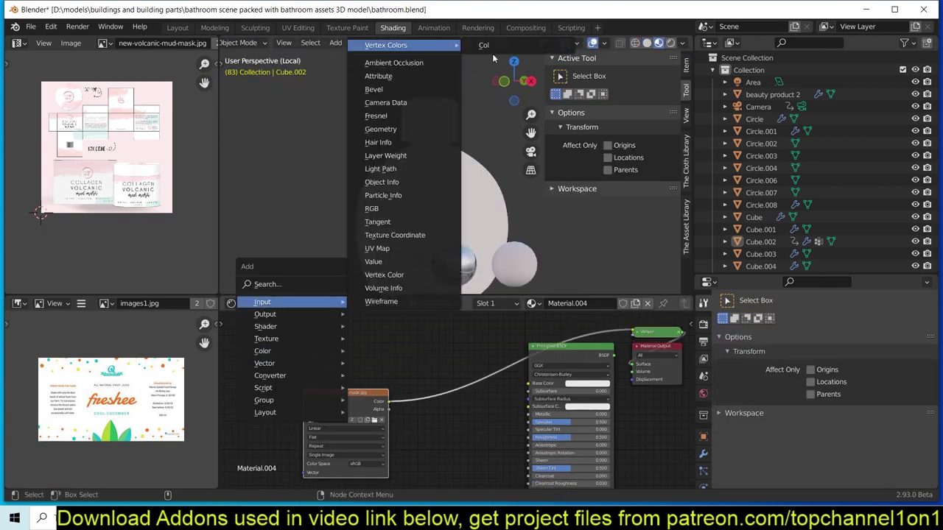
pyautogui.click(383, 45)
pyautogui.moveTo(339, 324)
pyautogui.mouseDown()
pyautogui.moveTo(429, 399)
pyautogui.moveTo(447, 401)
pyautogui.mouseUp()
pyautogui.moveTo(372, 410); pyautogui.dragTo(447, 410)
pyautogui.keyDown('ctrl'); pyautogui.keyDown('shift'); pyautogui.click(481, 387); pyautogui.keyUp('shift'); pyautogui.keyUp('ctrl')
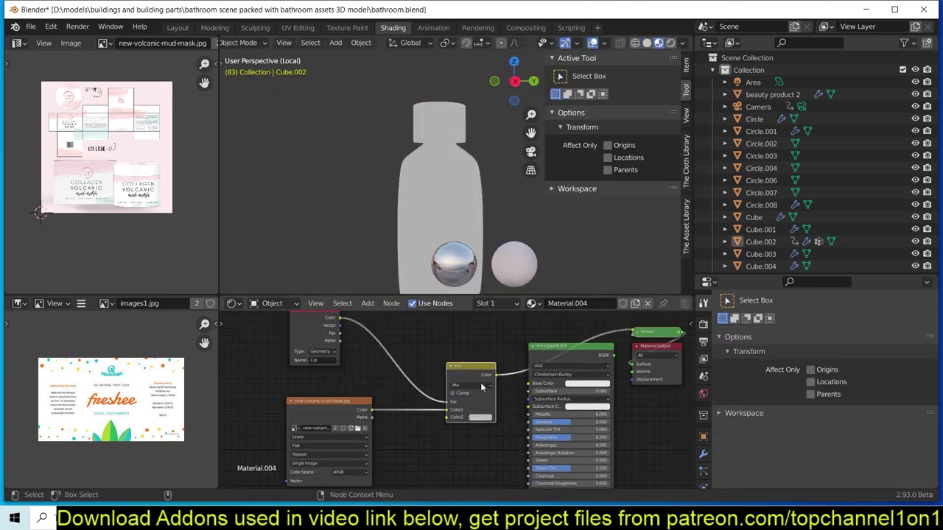
pyautogui.keyDown('ctrl'); pyautogui.keyDown('shift'); pyautogui.click(554, 348); pyautogui.keyUp('shift'); pyautogui.keyUp('ctrl')
pyautogui.hotkey('ctrl', 's')
pyautogui.moveTo(309, 367); pyautogui.dragTo(398, 315)
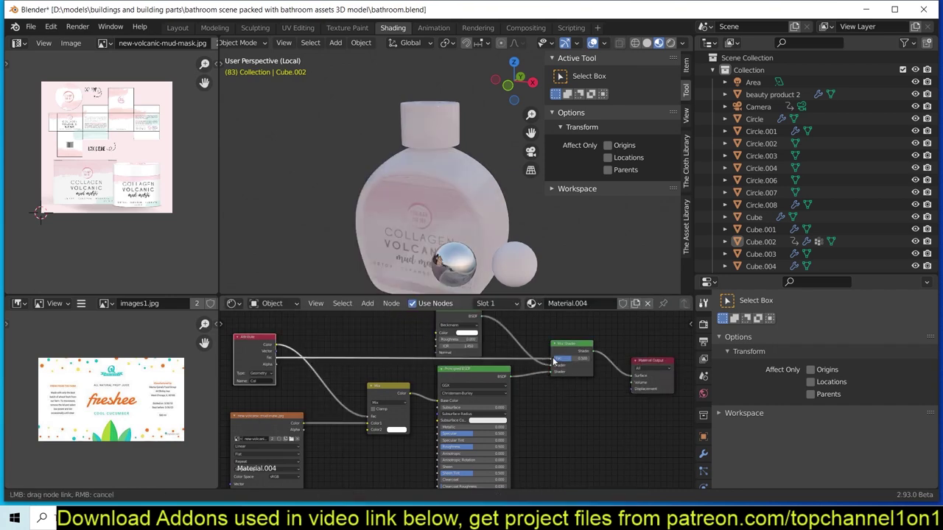
# Step: Delete the cap's top face, return to Object Mode with textured shading, and save
pyautogui.hotkey('ctrl', 'Tab')
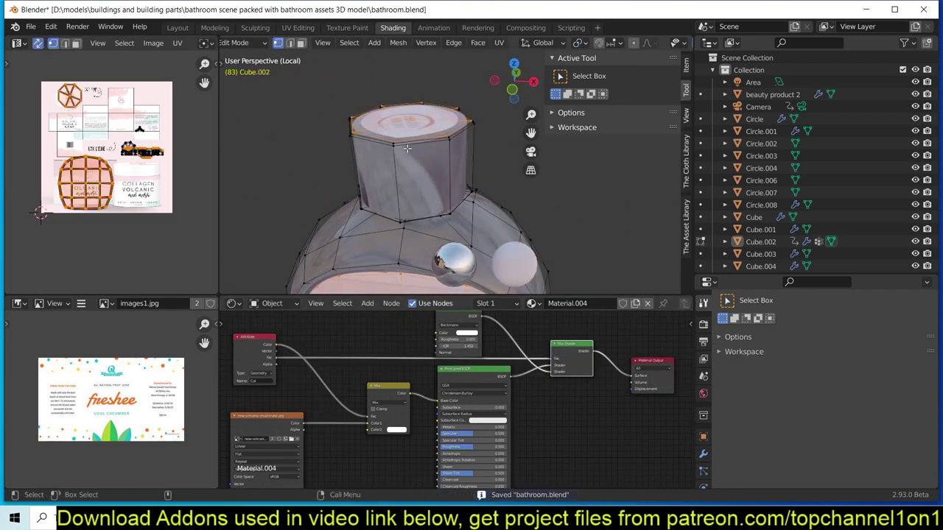
pyautogui.press('Tab')
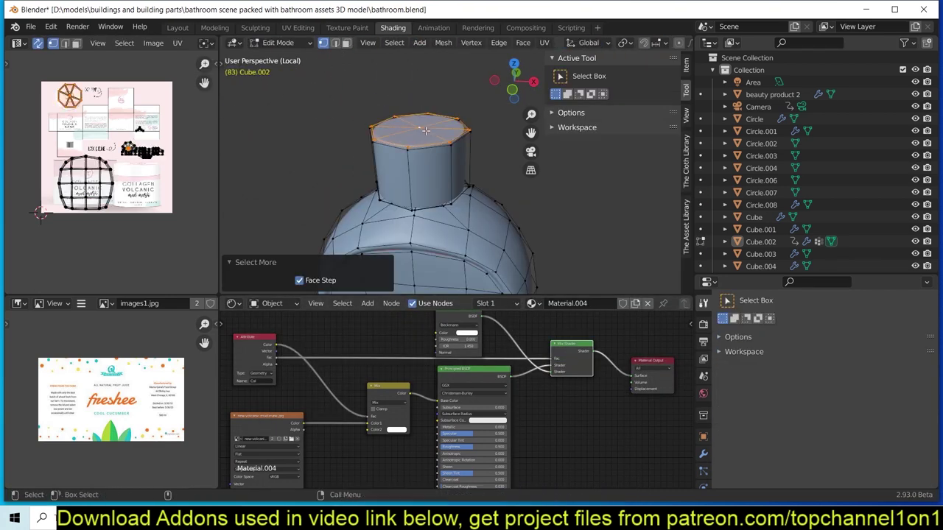
pyautogui.press('Tab')
pyautogui.scroll(-2, 796, 408)
pyautogui.scroll(-5, 666, 226)
pyautogui.hotkey('ctrl', 'Tab')
pyautogui.click(658, 43)
pyautogui.hotkey('ctrl', 's')
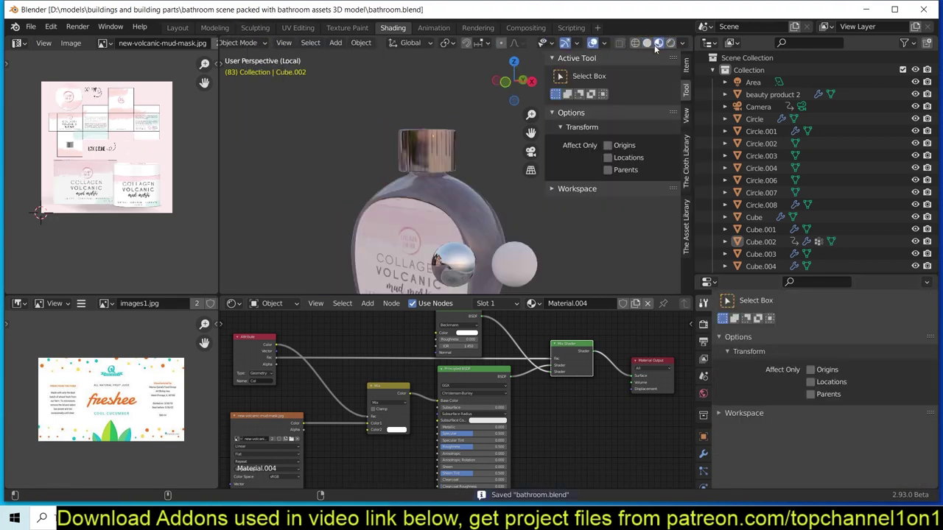
pyautogui.press('Tab')
pyautogui.scroll(-2, 473, 198)
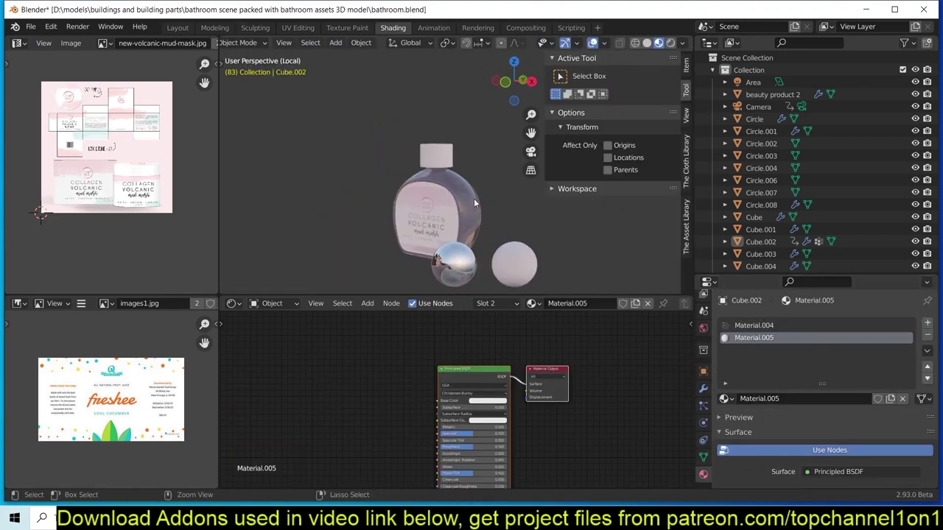
# Step: Duplicate the bottle's body faces, shrink them inward, and separate them as the liquid mesh
pyautogui.keyDown('alt'); pyautogui.moveTo(466, 197); pyautogui.dragTo(486, 196, button='middle'); pyautogui.keyUp('alt')
pyautogui.hotkey('ctrl', 'i')
pyautogui.press('ctrl+KP_Subtract')
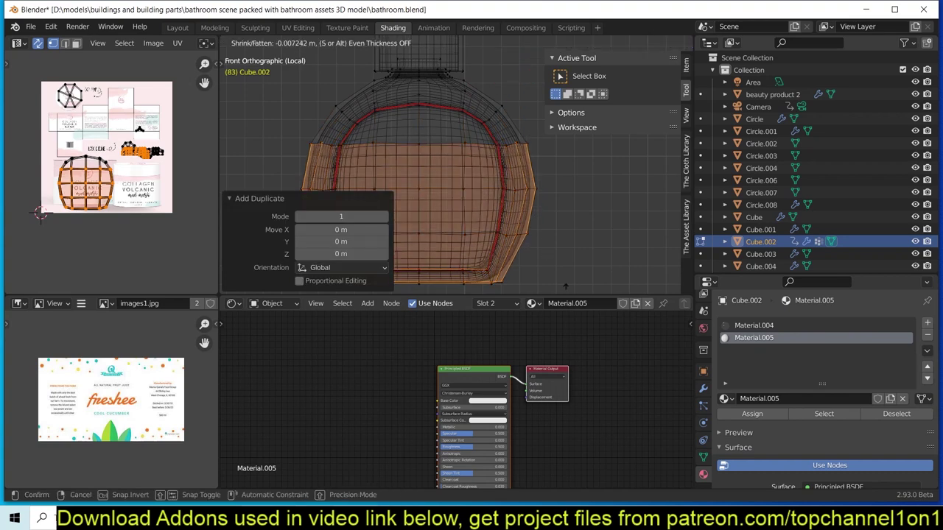
pyautogui.press('Return')
pyautogui.press('l')
pyautogui.hotkey('shift', 'h')
# Step: Knife-cut across the top of the inner liquid mesh
pyautogui.moveTo(471, 184)
pyautogui.mouseDown(button='middle')
pyautogui.moveTo(440, 158)
pyautogui.moveTo(420, 209)
pyautogui.mouseUp(button='middle')
pyautogui.press('k')
pyautogui.moveTo(427, 150); pyautogui.dragTo(439, 150, button='middle')
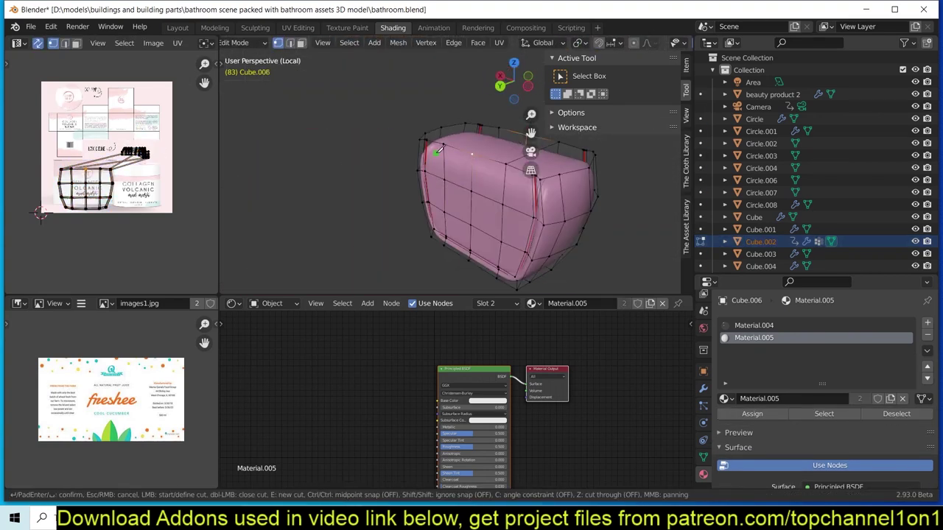
pyautogui.press('n')
pyautogui.moveTo(416, 218); pyautogui.dragTo(519, 183, button='middle')
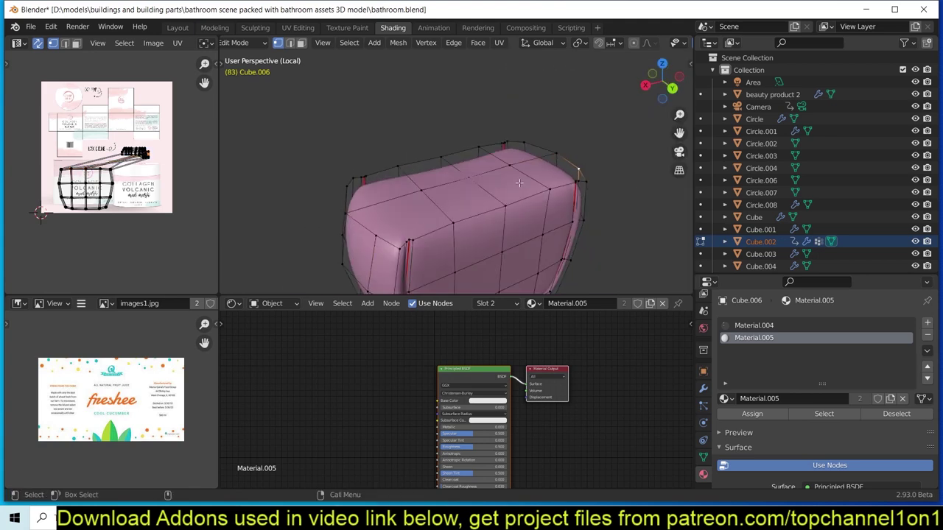
pyautogui.moveTo(452, 121); pyautogui.dragTo(604, 212, button='middle')
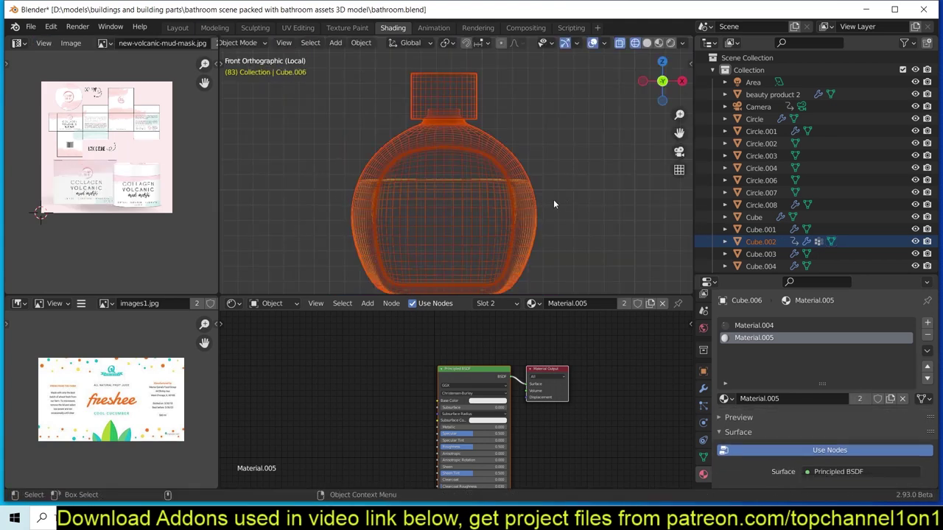
# Step: Give the inner mesh a new material named 'liquid'
pyautogui.click(927, 323)
pyautogui.click(814, 397)
pyautogui.write('liquid')
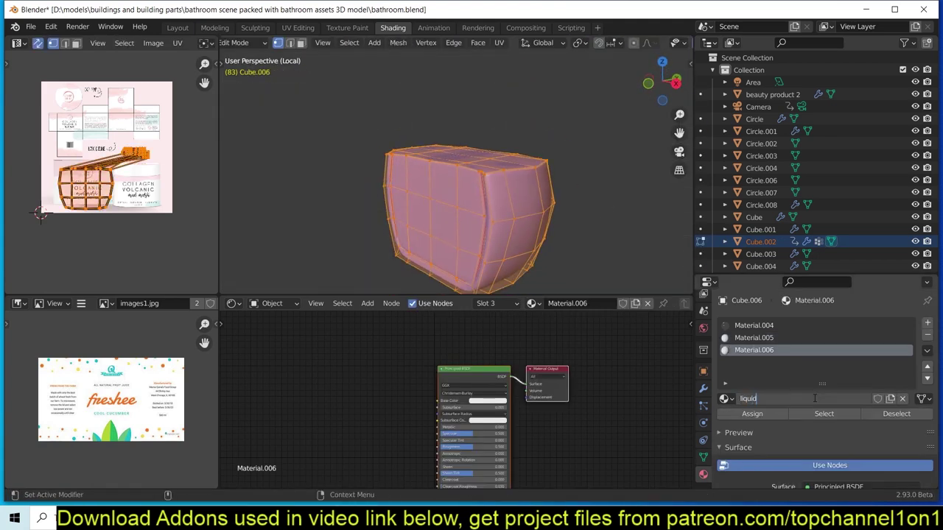
pyautogui.press('Return')
pyautogui.hotkey('shift', 'a')
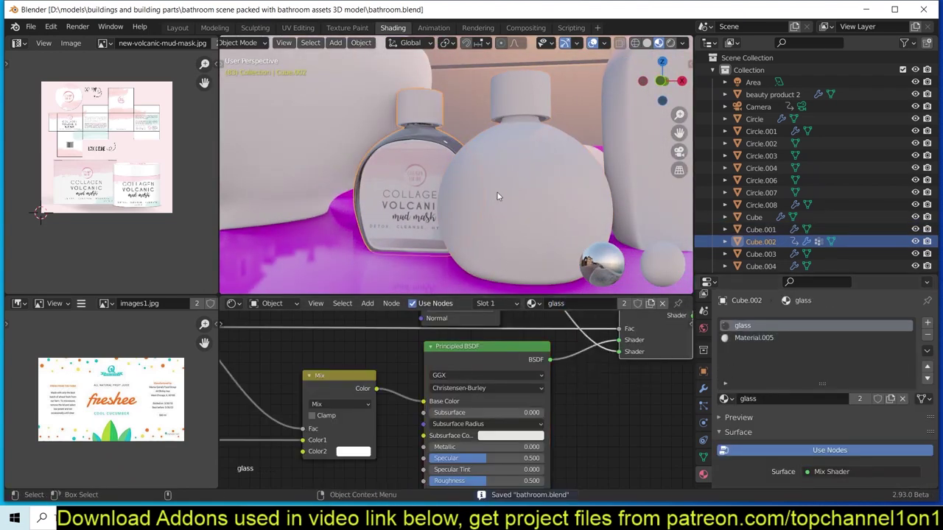
# Step: Inspect the round bottle's mesh in isolation, then select another object on the shelf
pyautogui.click(493, 196)
pyautogui.press('Tab')
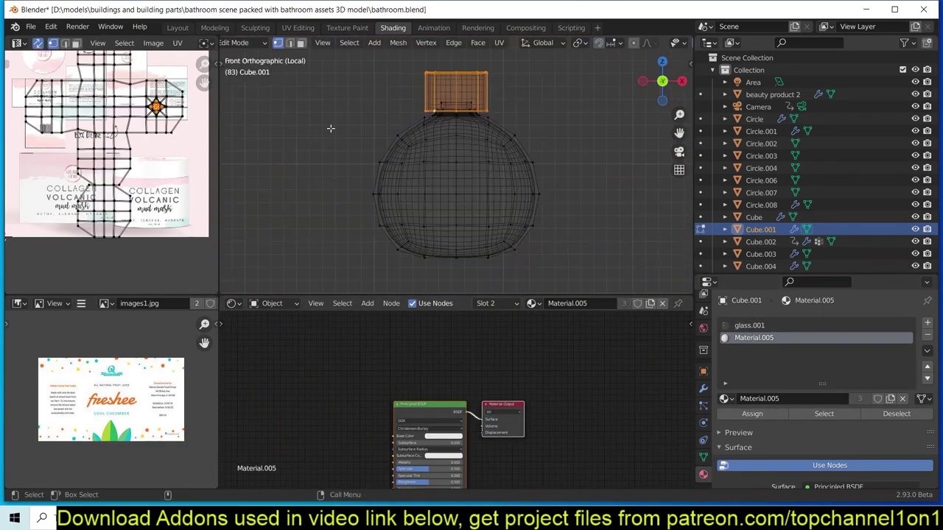
pyautogui.moveTo(331, 128)
pyautogui.mouseDown(button='middle')
pyautogui.moveTo(634, 195)
pyautogui.moveTo(499, 160)
pyautogui.mouseUp(button='middle')
pyautogui.write('1')
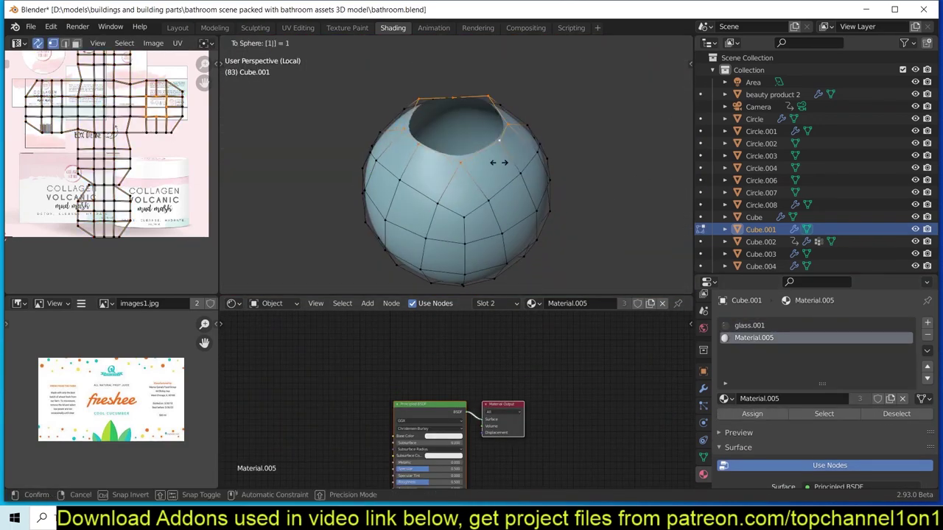
pyautogui.press('Tab')
pyautogui.scroll(3, 573, 116)
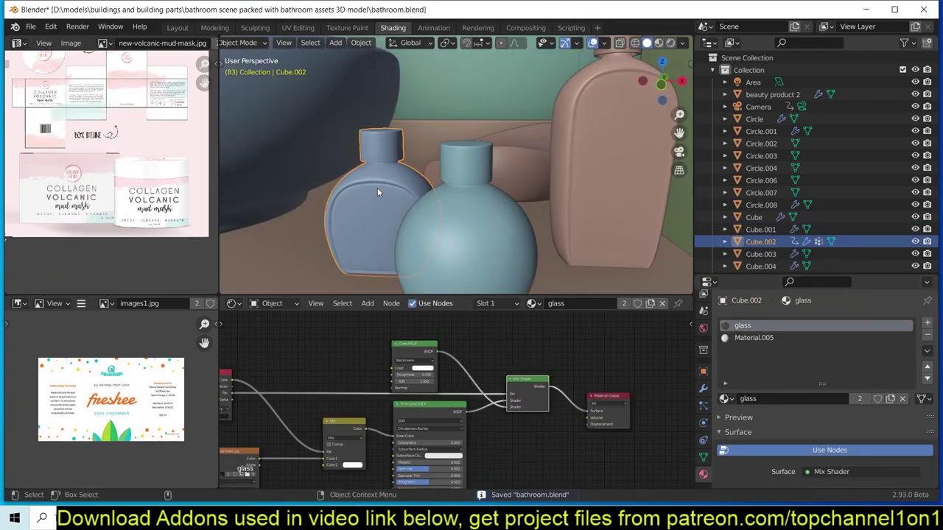
pyautogui.press('KP_Divide')
pyautogui.press('n')
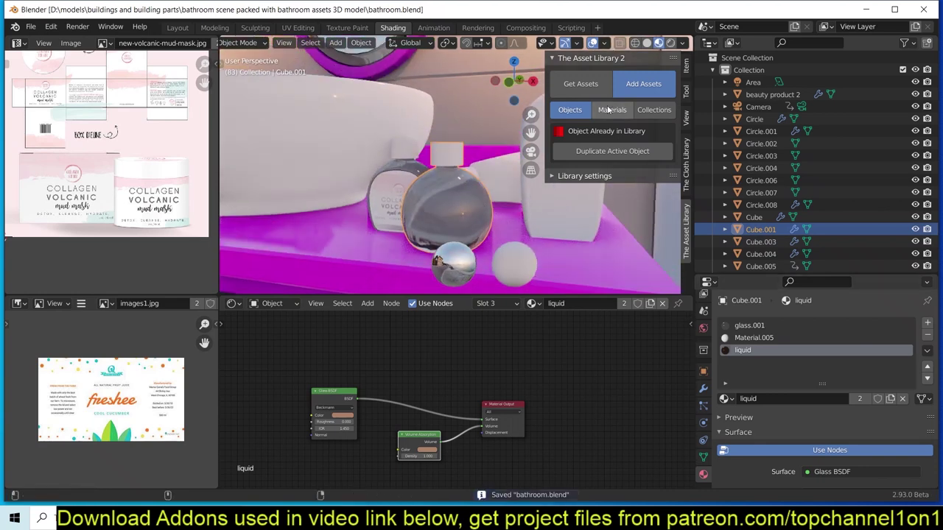
pyautogui.scroll(-2, 595, 238)
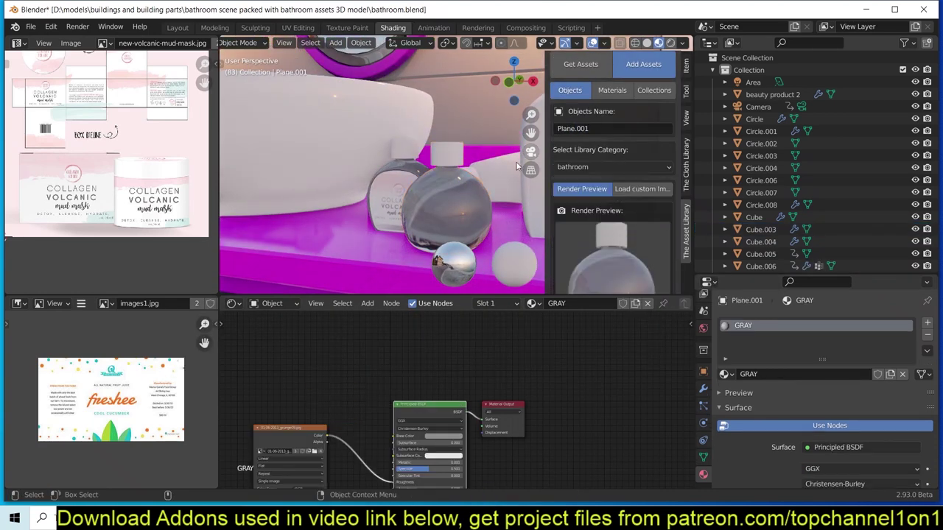
pyautogui.click(404, 196)
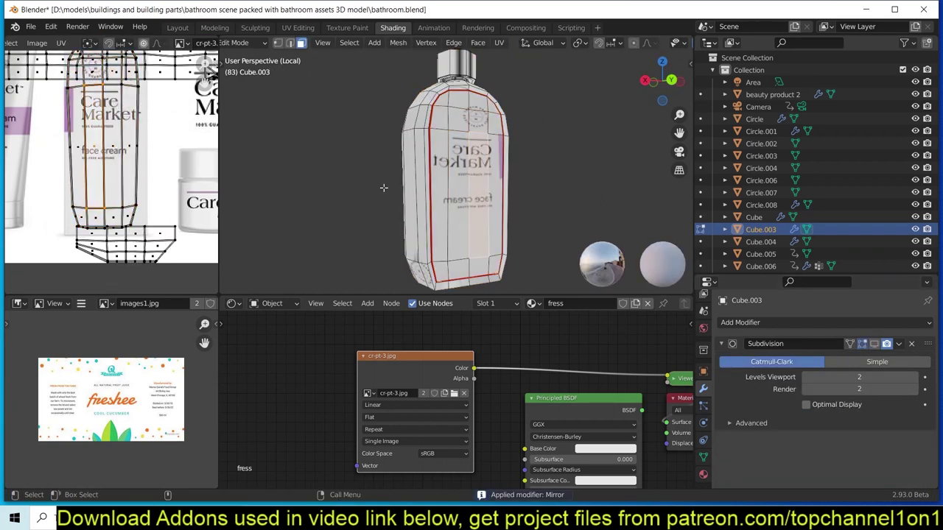
# Step: Fit the tall bottle's UVs over the label, set extension to Clip, and add a Mix node
pyautogui.press('Home')
pyautogui.press('g')
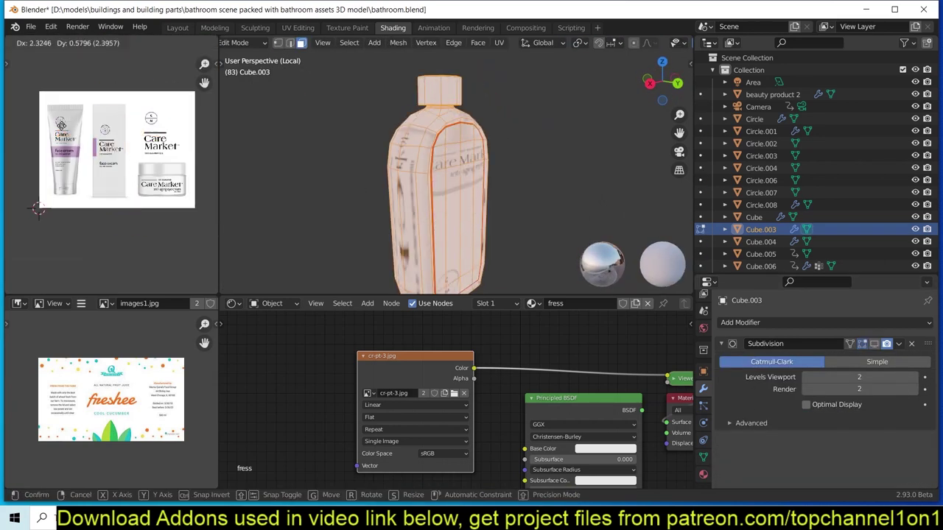
pyautogui.press('a')
pyautogui.moveTo(441, 205); pyautogui.dragTo(171, 207, button='middle')
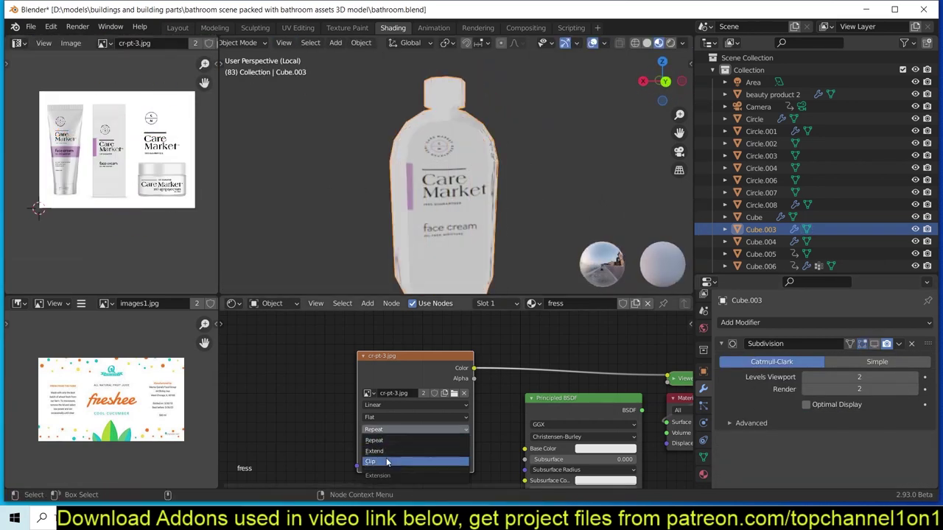
pyautogui.click(387, 462)
pyautogui.hotkey('shift', 'a')
pyautogui.click(423, 442)
pyautogui.click(475, 353)
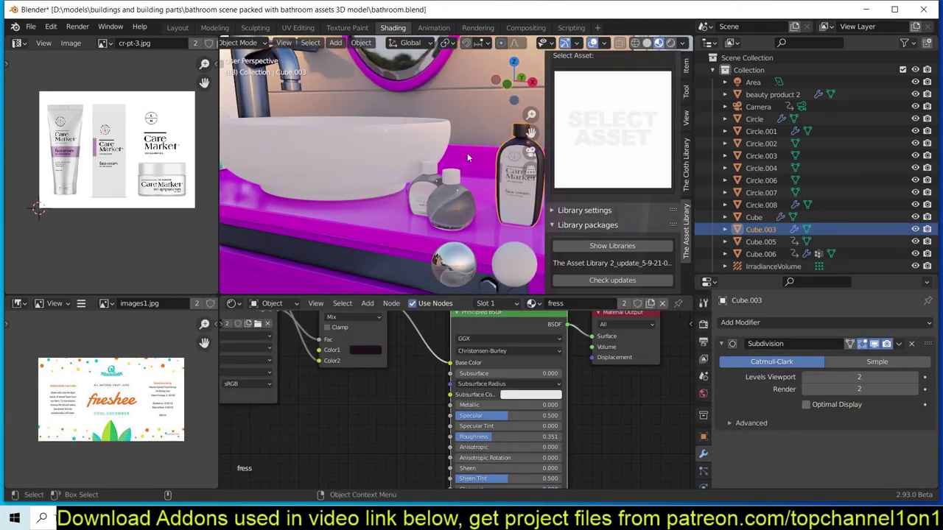
pyautogui.click(615, 214)
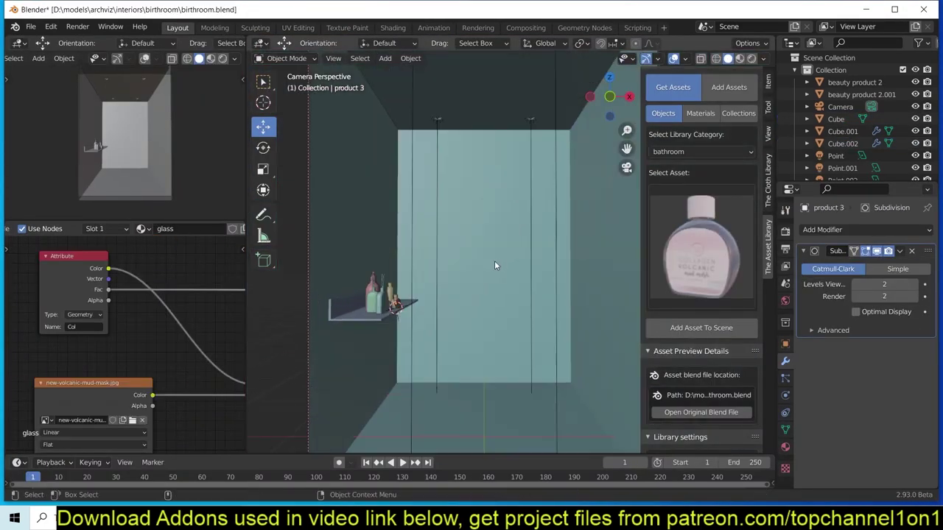
# Step: Select the room's wall and orbit toward the shelf to add a light above it
pyautogui.click(515, 188)
pyautogui.moveTo(437, 214)
pyautogui.mouseDown(button='middle')
pyautogui.moveTo(453, 251)
pyautogui.moveTo(525, 257)
pyautogui.mouseUp(button='middle')
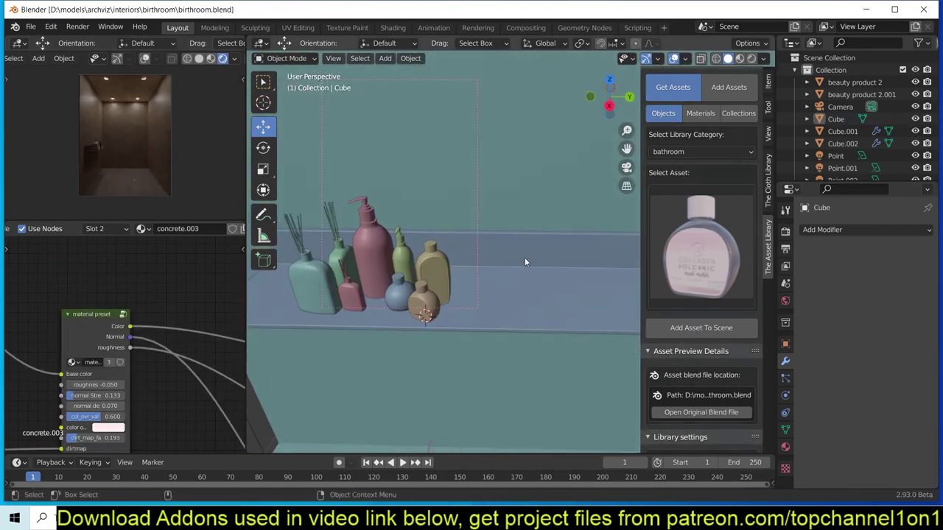
pyautogui.hotkey('shift', 'a')
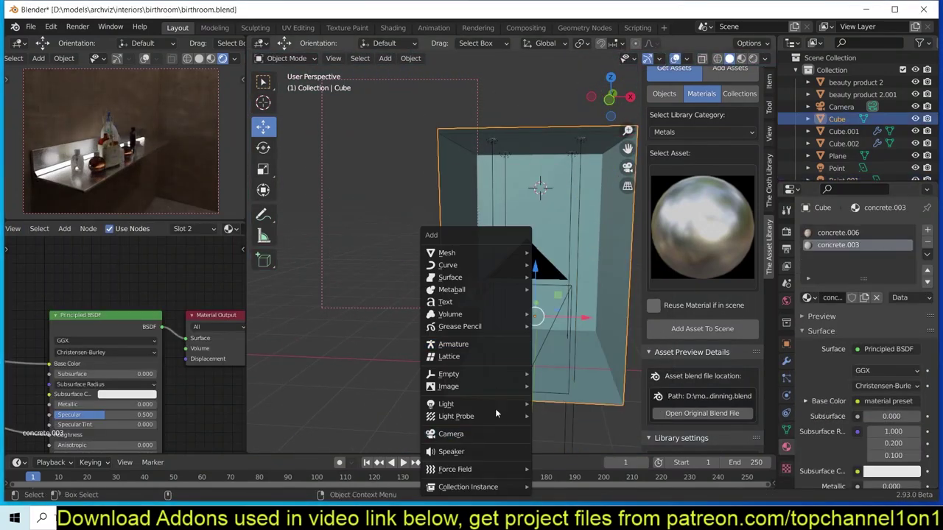
# Step: Add a wall panel plane rotated 90° on X and apply its scale
pyautogui.hotkey('ctrl', 's')
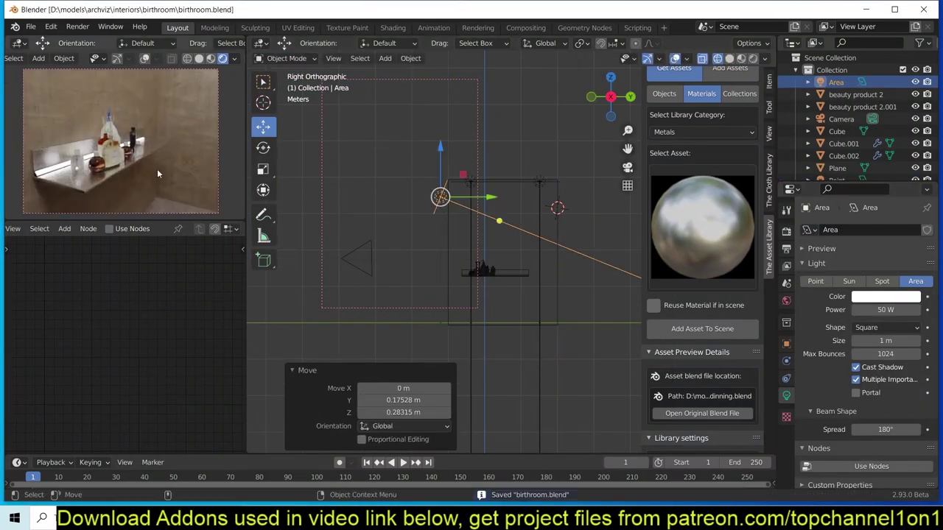
pyautogui.moveTo(530, 316); pyautogui.dragTo(486, 283, button='middle')
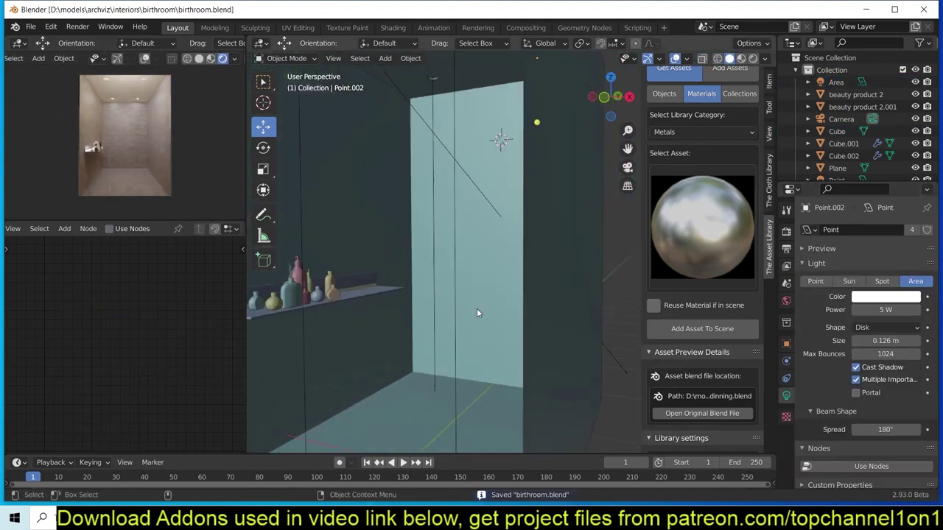
pyautogui.hotkey('shift', 'a')
pyautogui.click(497, 54)
pyautogui.write('rx90')
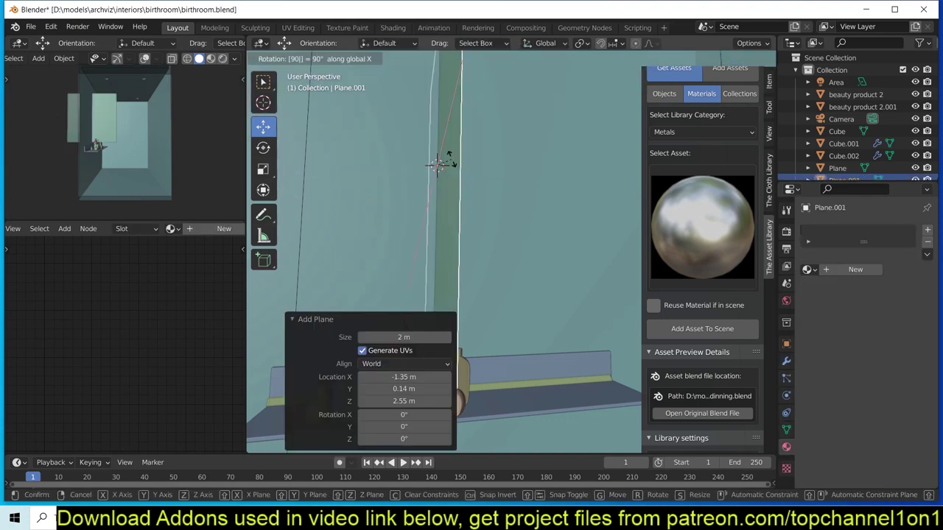
pyautogui.click(491, 227)
pyautogui.hotkey('ctrl', 'a')
pyautogui.click(513, 296)
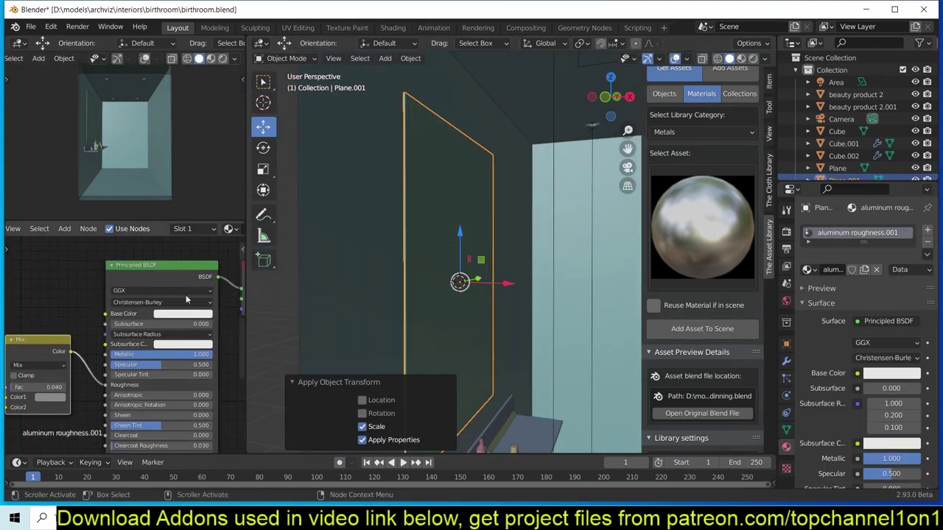
# Step: Place the light strip on the panel, mirror it across, and save
pyautogui.moveTo(185, 282); pyautogui.dragTo(506, 278, button='middle')
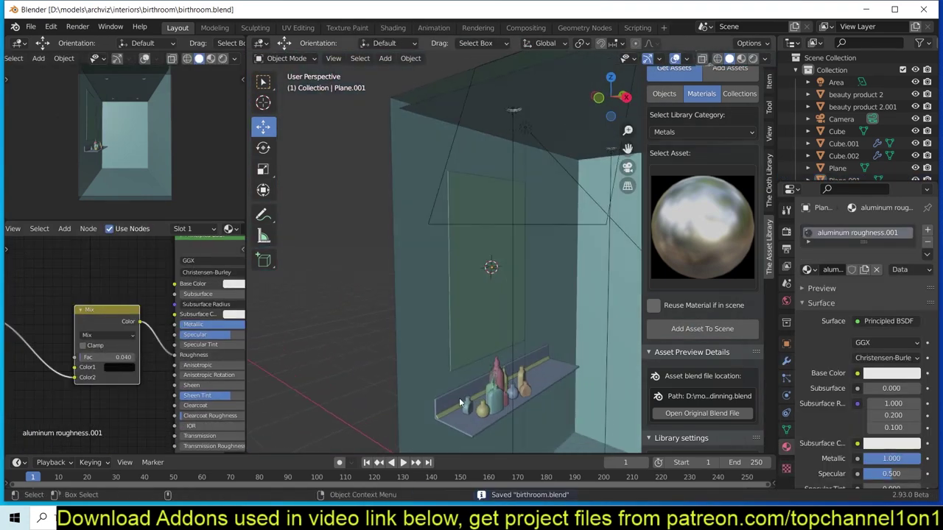
pyautogui.click(506, 369)
pyautogui.write('rx90')
pyautogui.press('KP_3')
pyautogui.press('g')
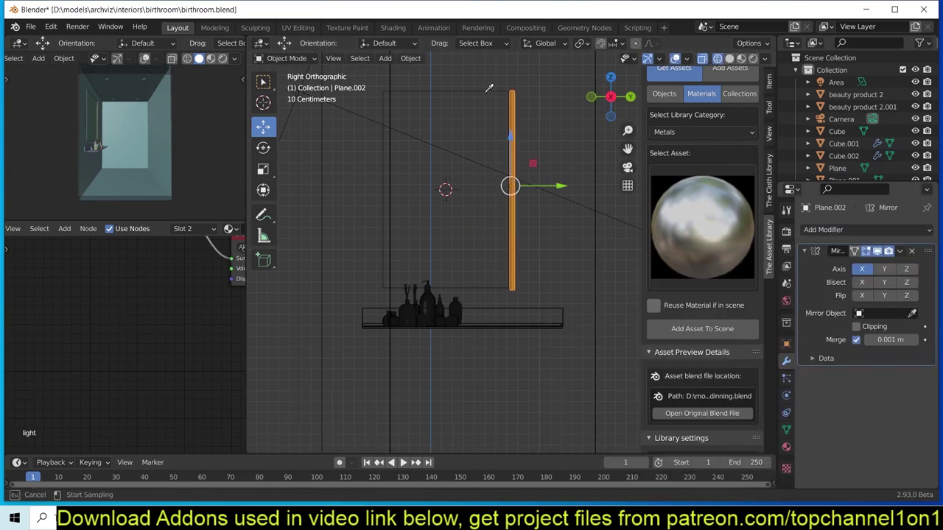
pyautogui.moveTo(442, 221); pyautogui.dragTo(452, 215, button='middle')
pyautogui.hotkey('ctrl', 's')
pyautogui.moveTo(513, 235); pyautogui.dragTo(549, 294, button='middle')
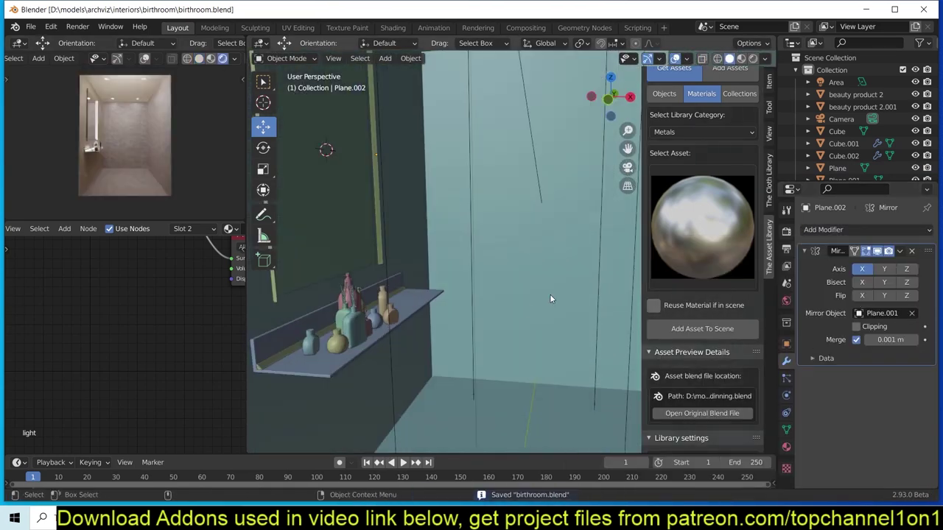
pyautogui.hotkey('shift', 'a')
# Step: Add a new cube, insert an edge loop, and round it off with smoothing
pyautogui.click(495, 261)
pyautogui.press('KP_3')
pyautogui.hotkey('ctrl', '2')
pyautogui.press('Tab')
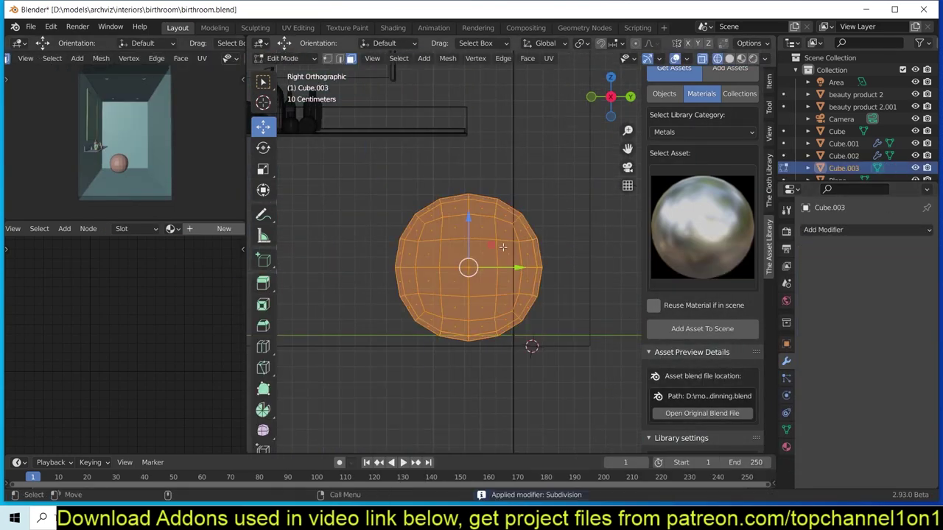
pyautogui.hotkey('ctrl', 'r')
pyautogui.click(442, 189)
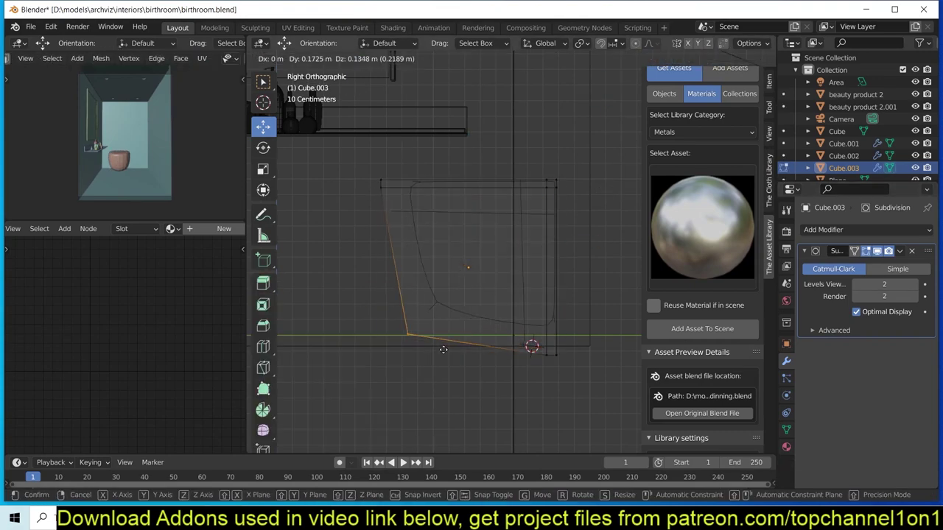
pyautogui.click(444, 349)
pyautogui.press('q')
pyautogui.moveTo(444, 349)
pyautogui.mouseDown(button='middle')
pyautogui.moveTo(436, 212)
pyautogui.moveTo(583, 376)
pyautogui.mouseUp(button='middle')
pyautogui.click(437, 212)
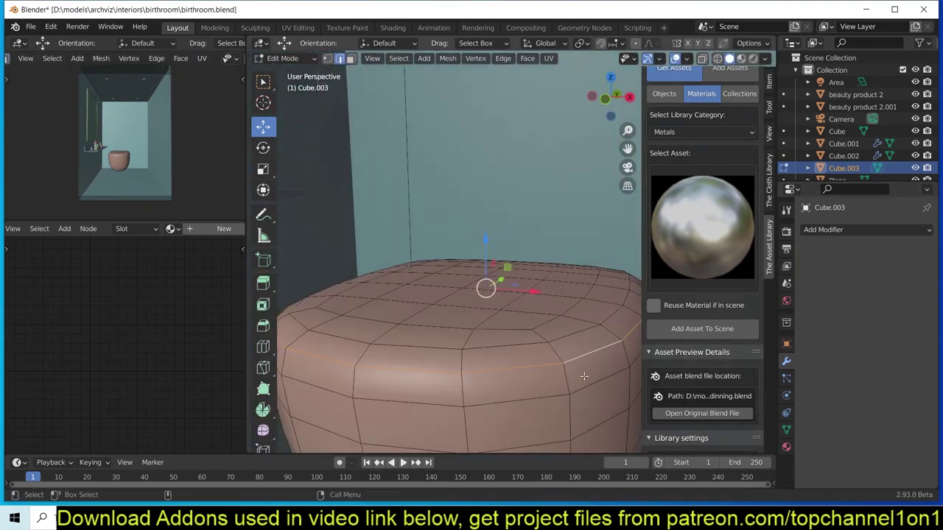
# Step: Inset the bowl's top face and extrude it down to form the inner rim
pyautogui.moveTo(539, 355); pyautogui.dragTo(514, 400, button='middle')
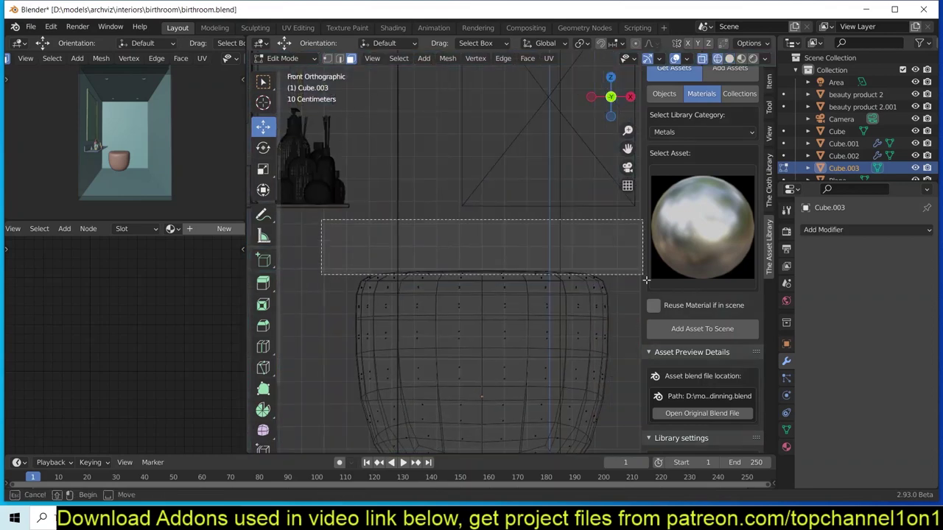
pyautogui.moveTo(534, 306); pyautogui.dragTo(558, 313, button='middle')
pyautogui.hotkey('ctrl', '2')
pyautogui.click(607, 295)
pyautogui.moveTo(608, 295)
pyautogui.mouseDown(button='middle')
pyautogui.moveTo(558, 276)
pyautogui.moveTo(459, 322)
pyautogui.mouseUp(button='middle')
pyautogui.press('e')
pyautogui.click(386, 259)
pyautogui.press('g')
pyautogui.press('g')
pyautogui.click(387, 260)
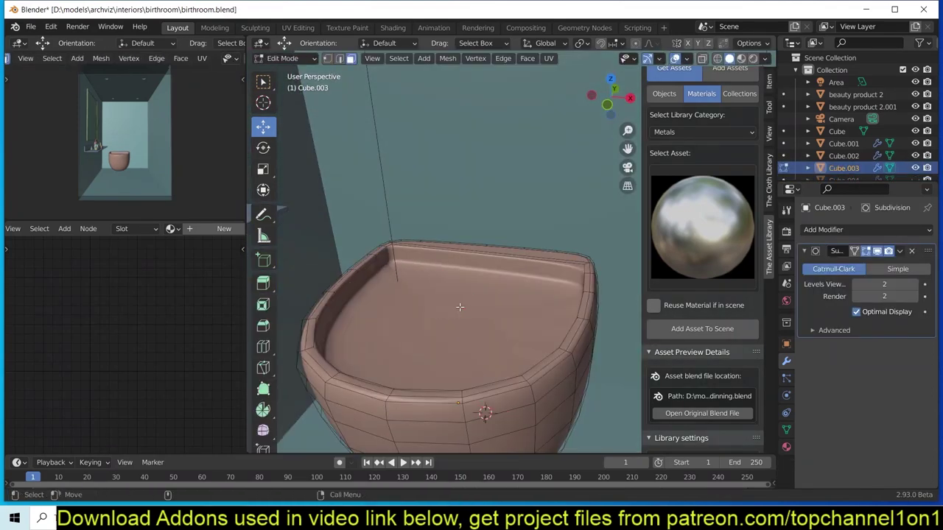
# Step: Separate the lid, set its origin to geometry, lift it above the bowl, and save
pyautogui.press('Tab')
pyautogui.rightClick(434, 320)
pyautogui.click(549, 333)
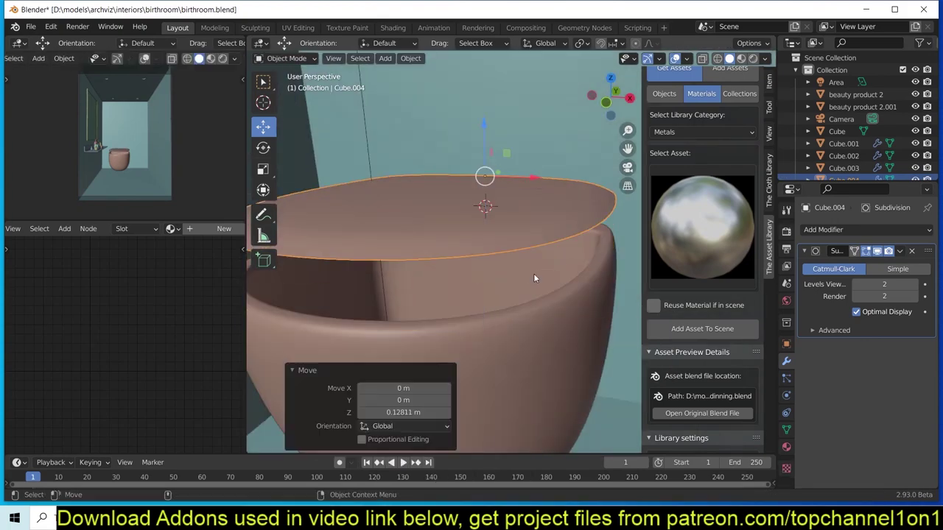
pyautogui.press('e')
pyautogui.press('Tab')
pyautogui.scroll(-3, 498, 304)
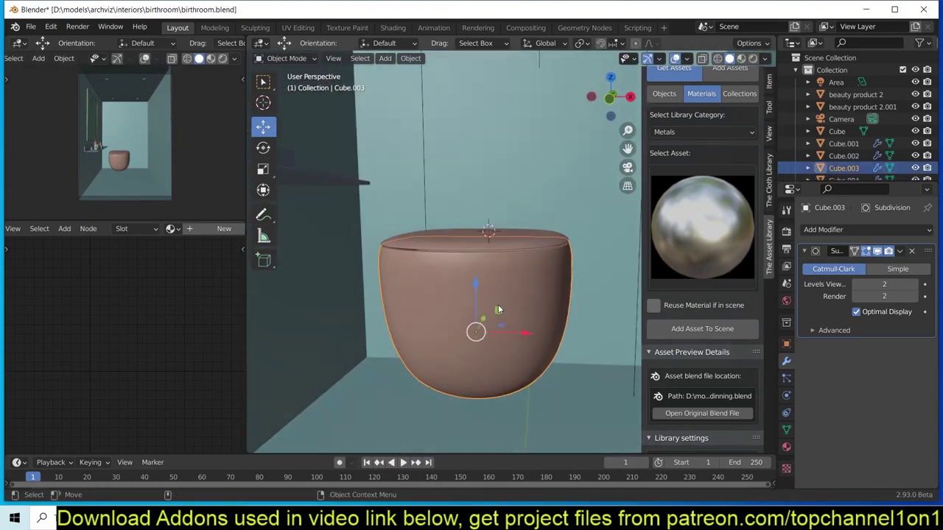
pyautogui.scroll(3, 498, 304)
pyautogui.scroll(-3, 495, 264)
pyautogui.press('KP_3')
pyautogui.hotkey('shift', 'z')
pyautogui.hotkey('ctrl', 's')
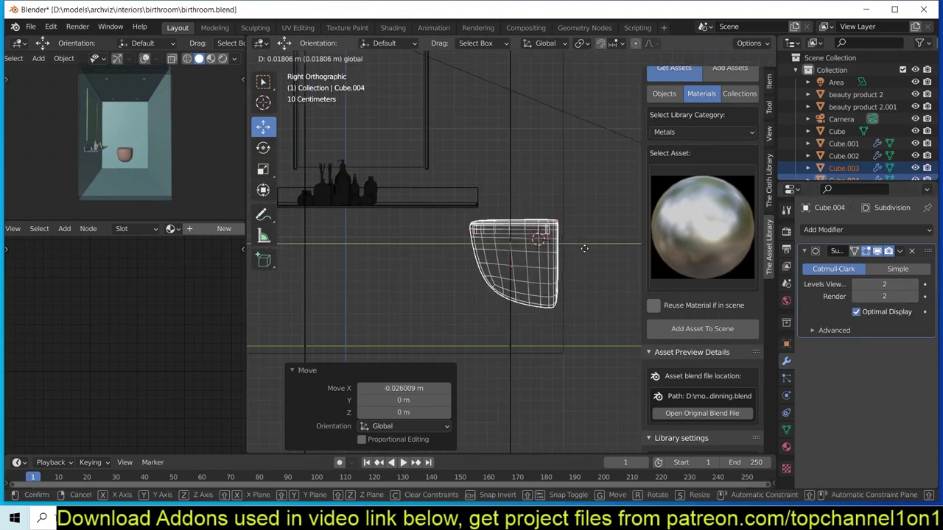
pyautogui.hotkey('shift', 'z')
# Step: Check the toilet bowl in rendered shading and through the scene camera
pyautogui.moveTo(573, 245); pyautogui.dragTo(471, 265, button='middle')
pyautogui.click(457, 275)
pyautogui.press('z')
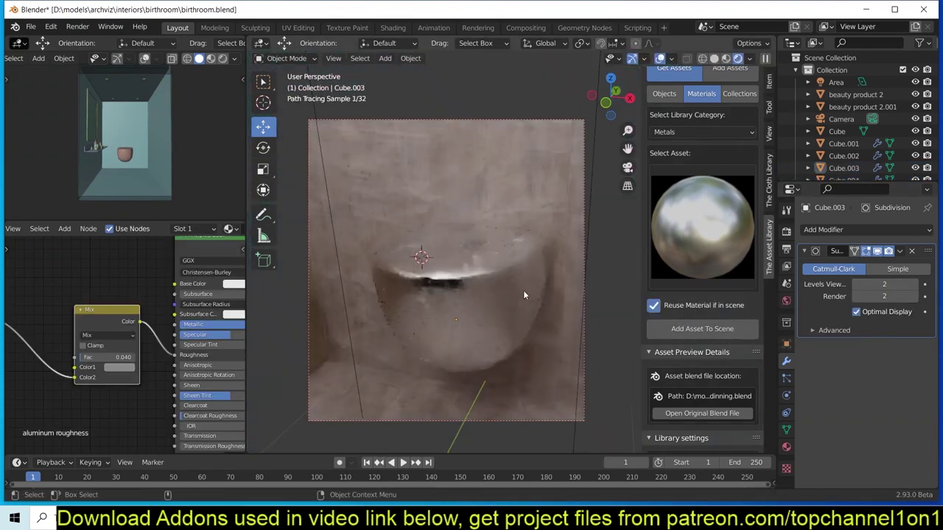
pyautogui.press('z')
pyautogui.press('KP_0')
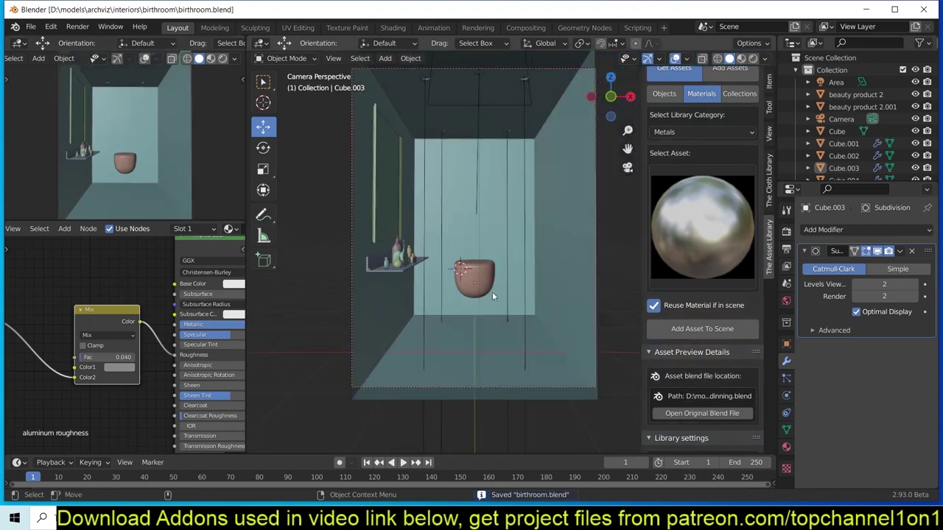
pyautogui.scroll(2, 492, 292)
pyautogui.hotkey('shift', 'z')
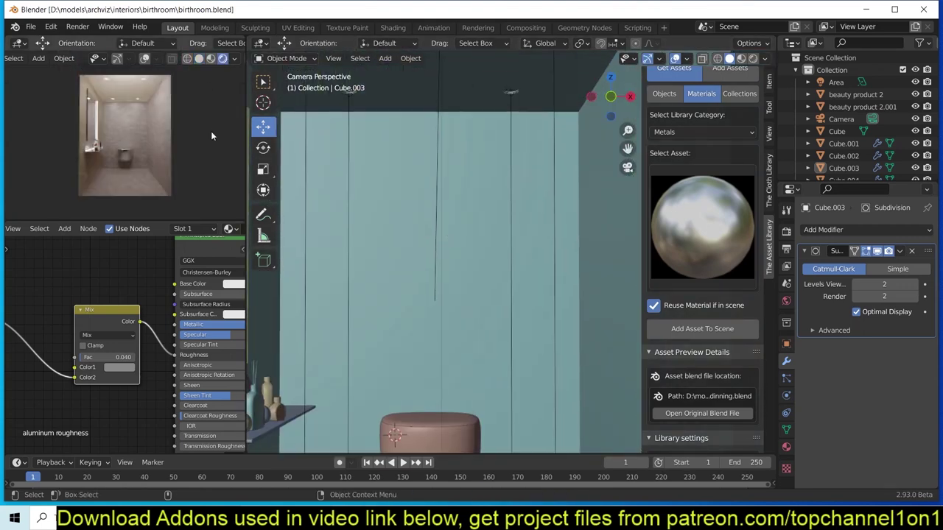
pyautogui.scroll(-3, 630, 223)
# Step: Pick a wood material from the library and add a cube scaled into a thin panel beside the toilet
pyautogui.click(688, 197)
pyautogui.click(490, 324)
pyautogui.hotkey('shift', 'a')
pyautogui.press('s')
pyautogui.press('z')
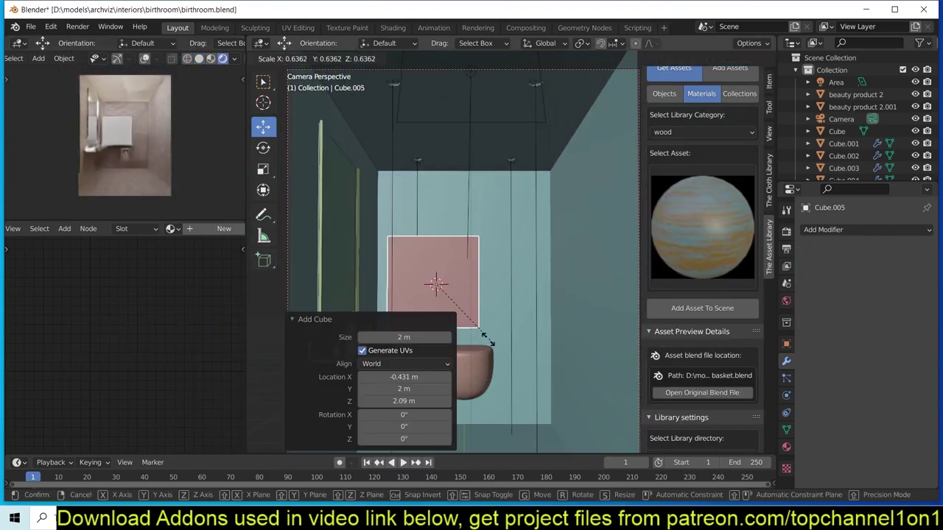
pyautogui.click(558, 133)
pyautogui.press('KP_Decimal')
pyautogui.press('s')
pyautogui.press('y')
pyautogui.click(523, 225)
pyautogui.press('g')
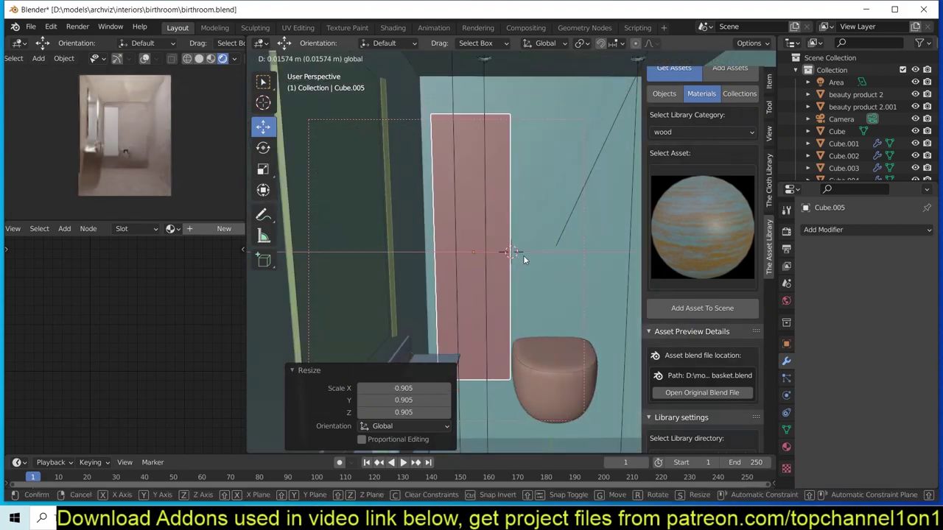
pyautogui.click(523, 254)
pyautogui.scroll(-2, 507, 183)
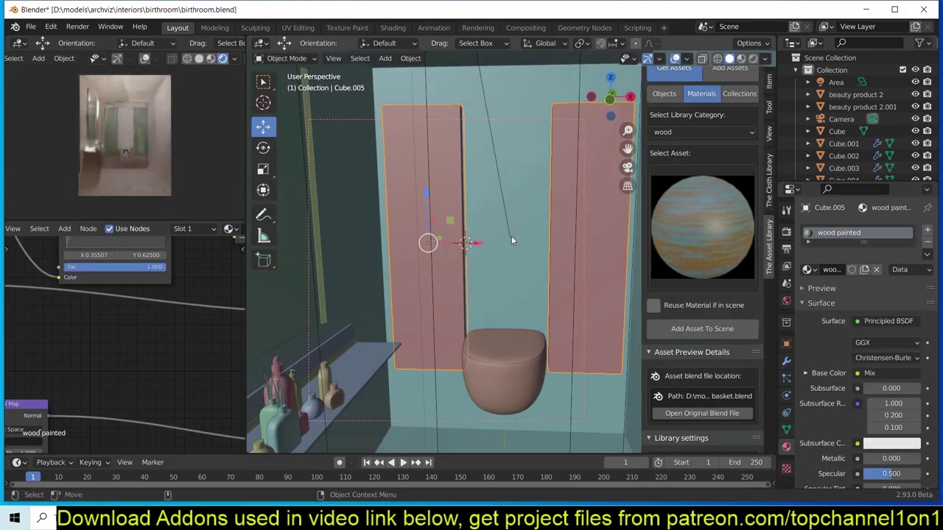
# Step: UV-unwrap the panel, apply the wood dark material, and save the bathroom file
pyautogui.press('Tab')
pyautogui.press('u')
pyautogui.click(504, 235)
pyautogui.press('Tab')
pyautogui.click(702, 329)
pyautogui.hotkey('ctrl', 's')
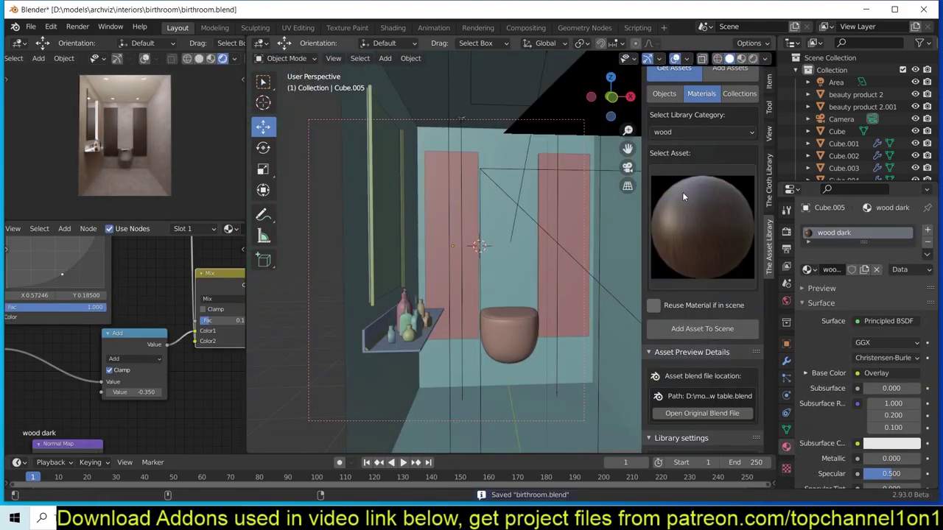
# Step: Rotate the panel to lie flat as a slat and lower it to the toilet's height
pyautogui.press('Tab')
pyautogui.press('Return')
pyautogui.press('KP_1')
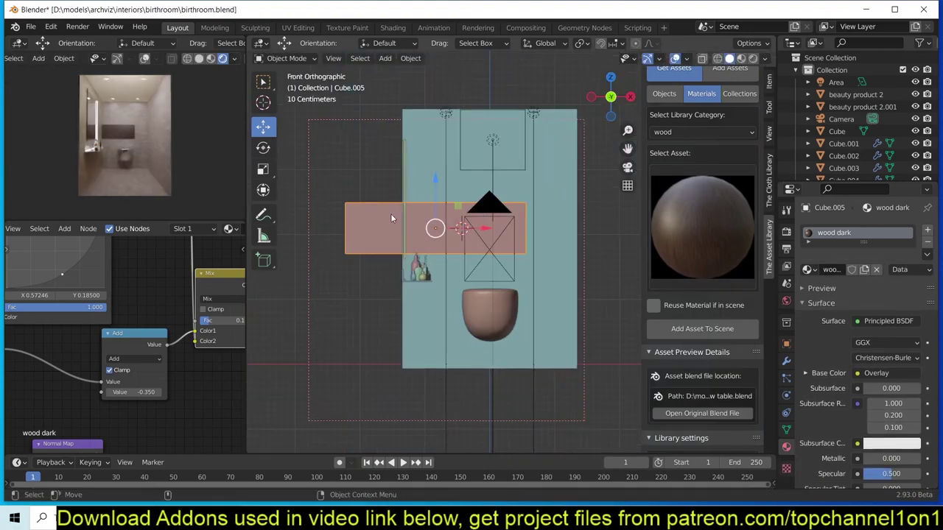
pyautogui.press('Tab')
pyautogui.press('g')
pyautogui.press('z')
pyautogui.moveTo(442, 258); pyautogui.dragTo(479, 243, button='middle')
# Step: Add an Array modifier with Z offset 1.2 and count 5 to stack the slats
pyautogui.click(865, 229)
pyautogui.doubleClick(860, 345)
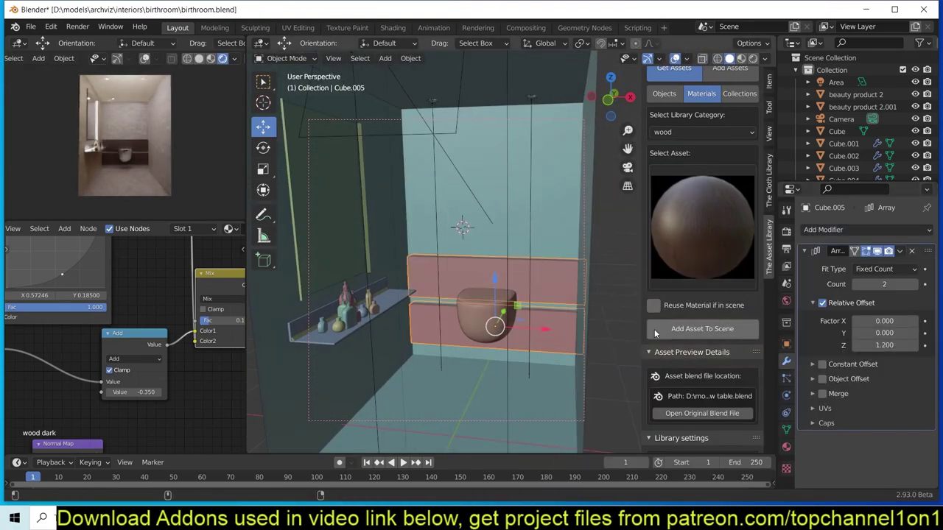
pyautogui.moveTo(435, 295); pyautogui.dragTo(445, 312, button='middle')
# Step: Point the asset library at the city pack folder and browse its metals category
pyautogui.scroll(-5, 684, 196)
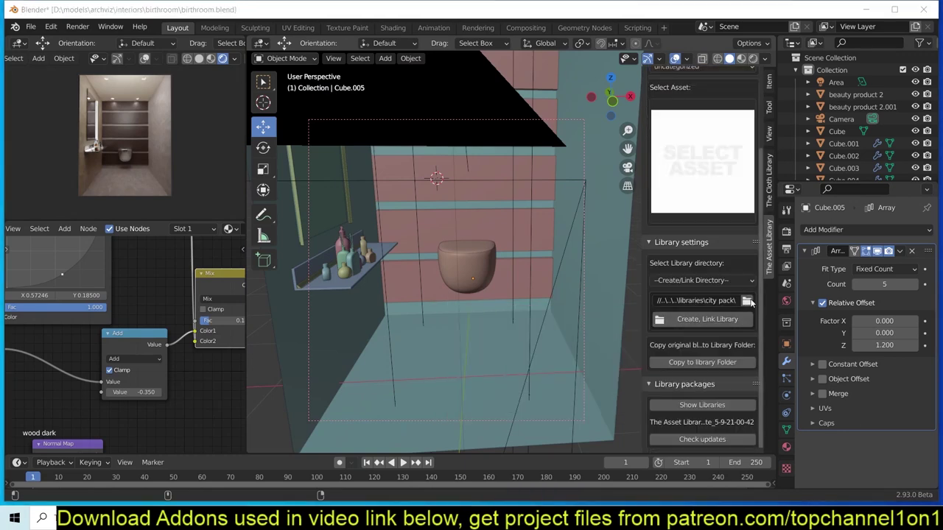
pyautogui.click(702, 156)
pyautogui.doubleClick(330, 249)
pyautogui.scroll(5, 693, 200)
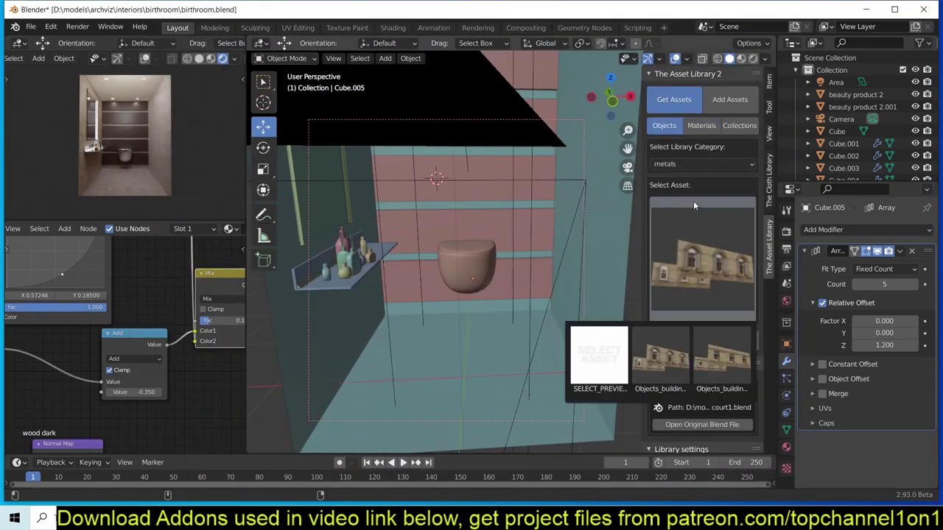
pyautogui.click(693, 164)
pyautogui.click(690, 190)
pyautogui.click(702, 164)
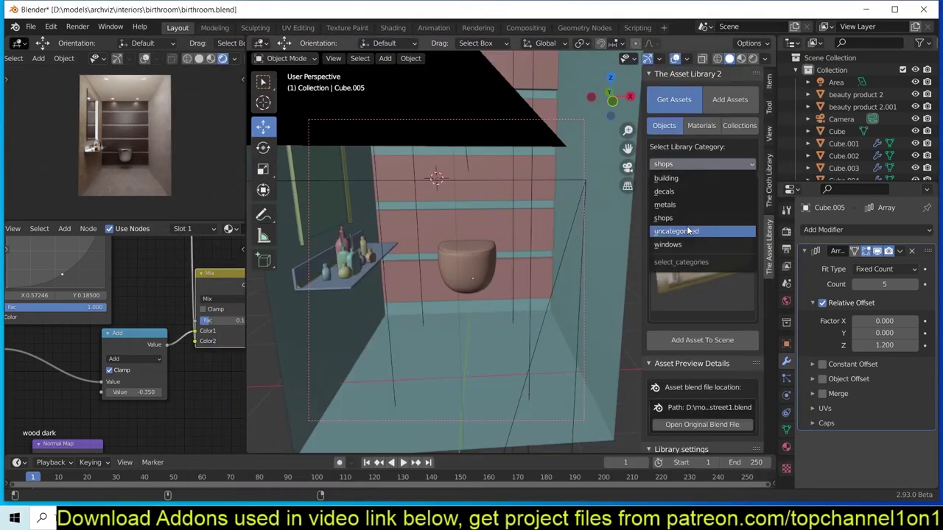
pyautogui.click(685, 227)
# Step: Switch to another library directory showing decals objects, then select the room facing the toilet wall
pyautogui.click(702, 265)
pyautogui.click(739, 125)
pyautogui.click(701, 163)
pyautogui.scroll(-5, 726, 423)
pyautogui.click(700, 310)
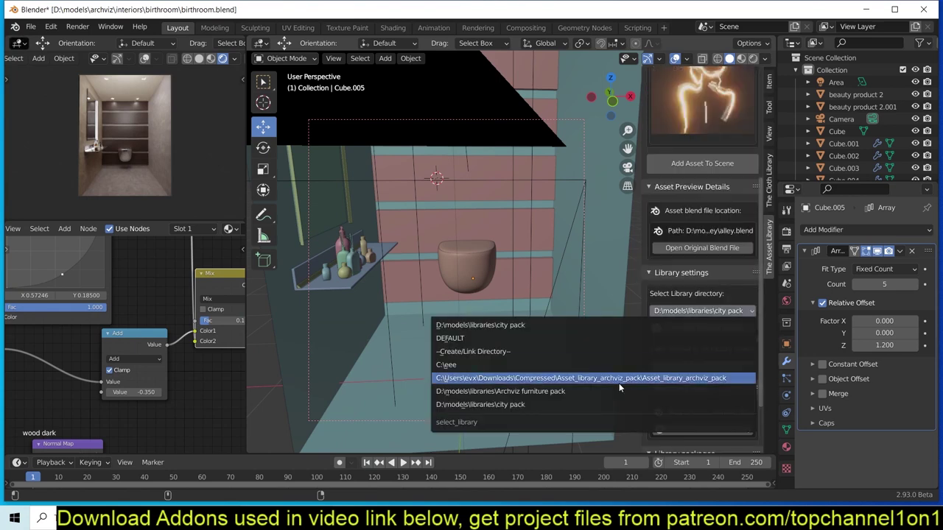
pyautogui.click(619, 383)
pyautogui.click(699, 234)
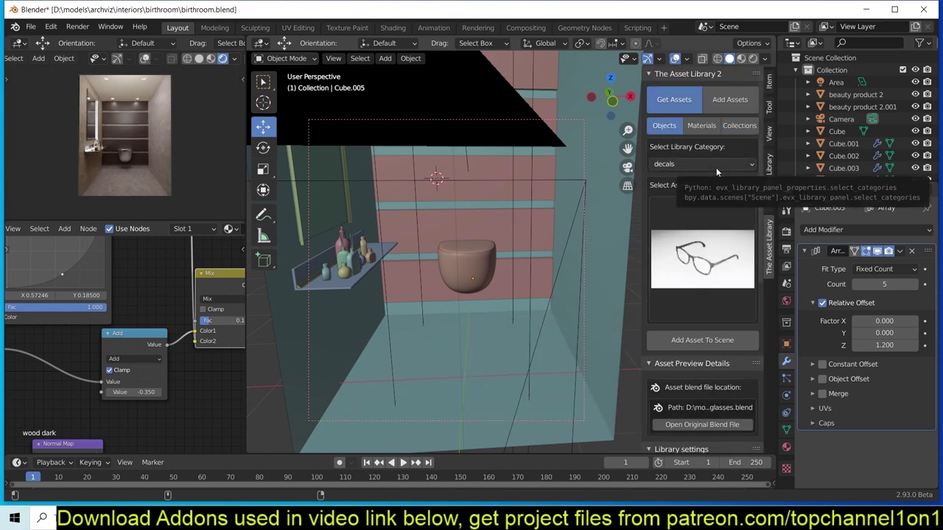
pyautogui.click(449, 236)
pyautogui.moveTo(464, 256)
pyautogui.mouseDown(button='middle')
pyautogui.moveTo(440, 273)
pyautogui.moveTo(474, 306)
pyautogui.mouseUp(button='middle')
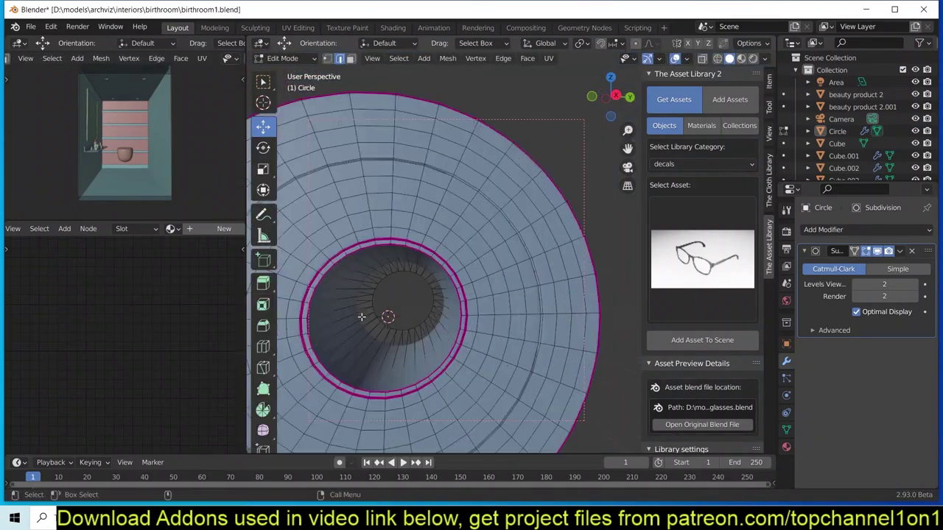
# Step: Double-bevel the roll's core hole edge loop, add modifiers, and set up the curved holder rod
pyautogui.hotkey('ctrl', 'b')
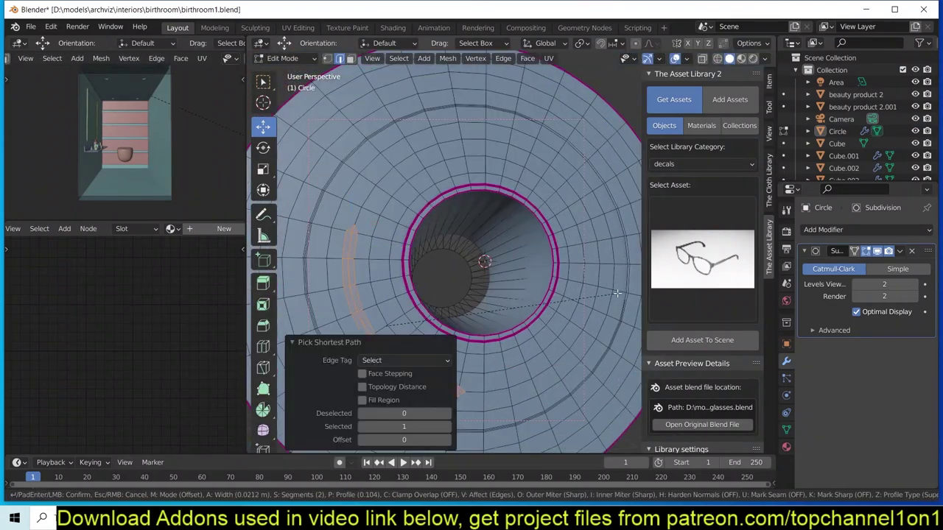
pyautogui.click(617, 293)
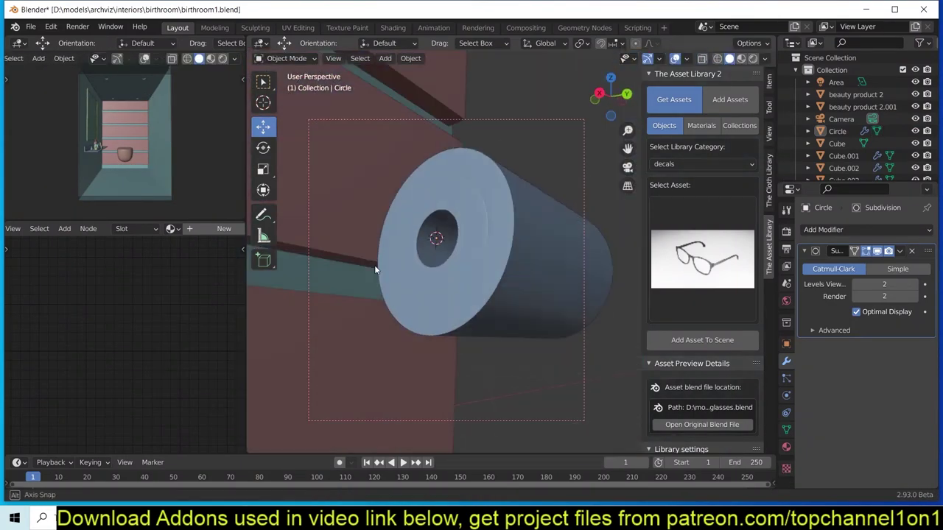
pyautogui.click(838, 229)
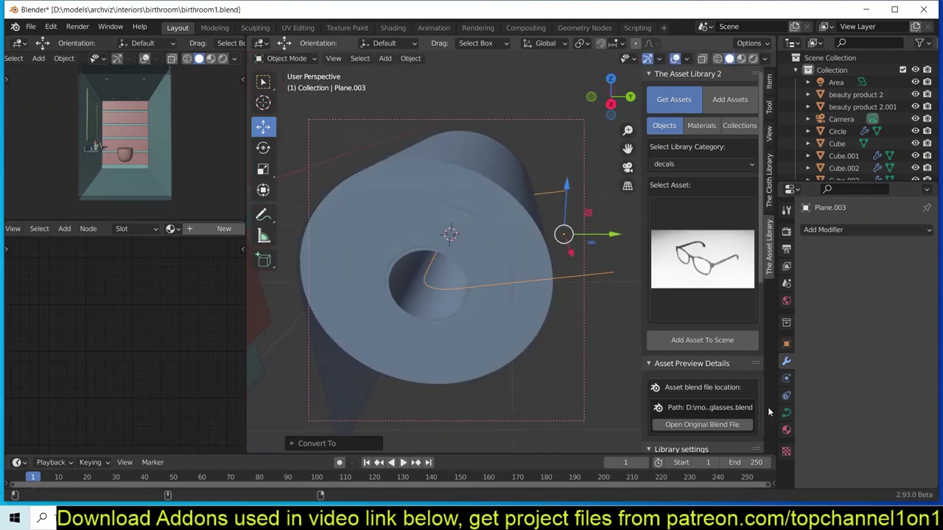
pyautogui.click(786, 412)
pyautogui.rightClick(566, 354)
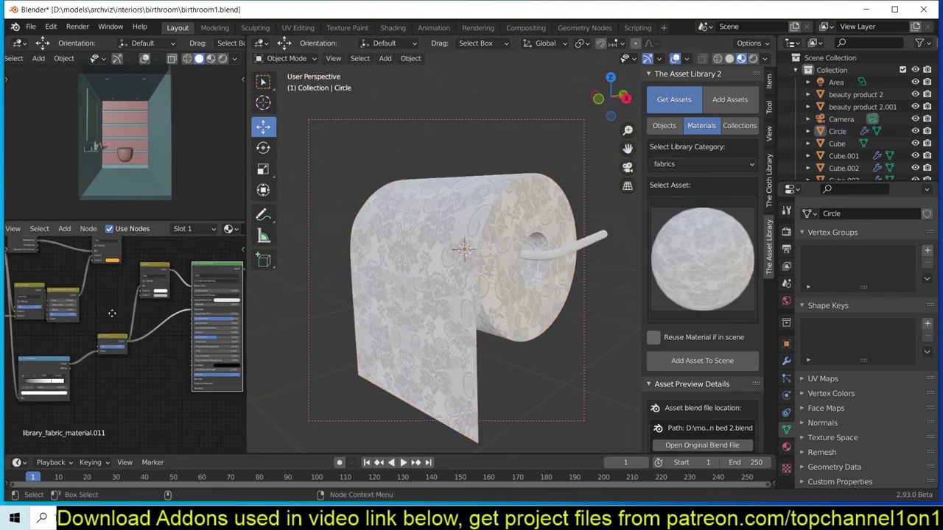
pyautogui.scroll(2, 155, 346)
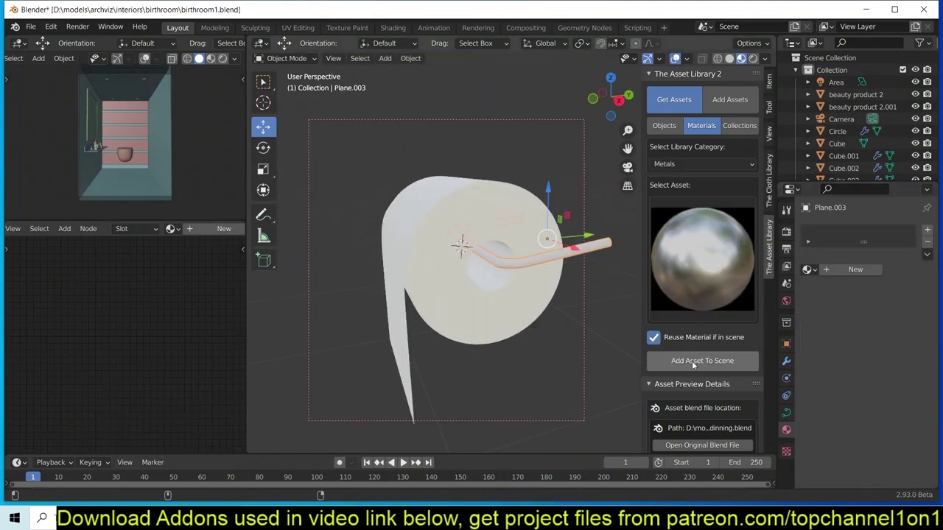
# Step: Give the holder rod aluminium material, convert it to a mesh and reposition its geometry
pyautogui.click(693, 361)
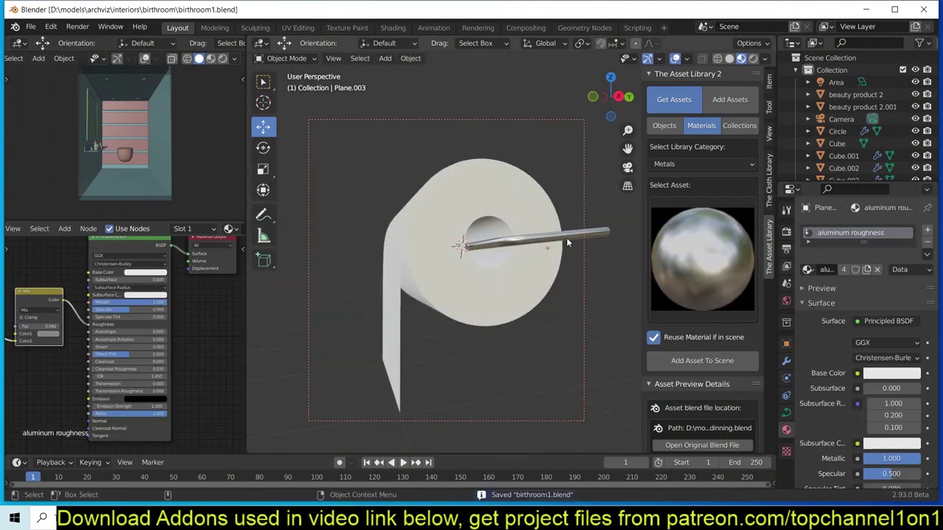
pyautogui.rightClick(420, 274)
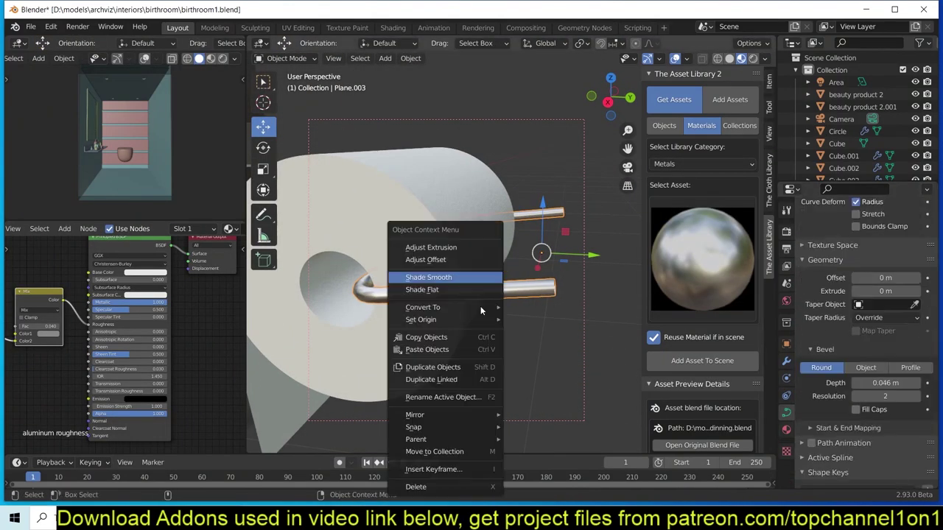
pyautogui.click(457, 309)
pyautogui.press('Tab')
pyautogui.press('KP_1')
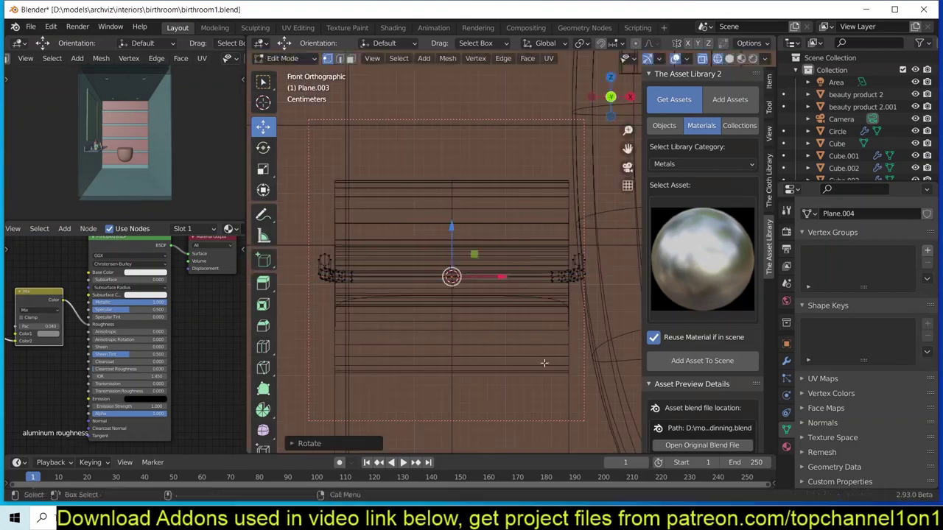
pyautogui.press('g')
pyautogui.click(452, 276)
pyautogui.moveTo(452, 276); pyautogui.dragTo(552, 315, button='middle')
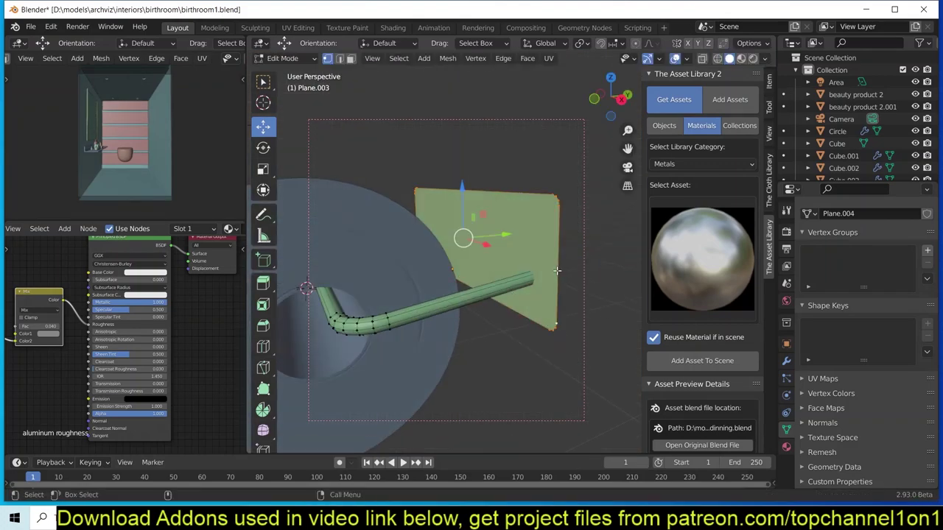
pyautogui.moveTo(557, 271)
pyautogui.mouseDown(button='middle')
pyautogui.moveTo(631, 203)
pyautogui.moveTo(548, 317)
pyautogui.moveTo(385, 326)
pyautogui.mouseUp(button='middle')
pyautogui.press('Tab')
pyautogui.press('Tab')
# Step: Duplicate the bracket geometry and bevel the holder's edges
pyautogui.hotkey('alt', 'z')
pyautogui.scroll(3, 386, 327)
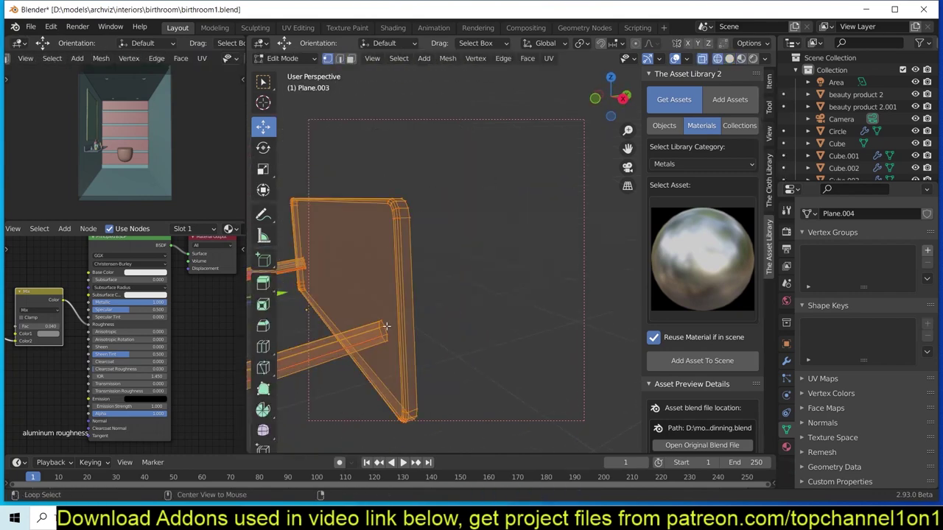
pyautogui.hotkey('shift', 'd')
pyautogui.press('z')
pyautogui.click(439, 316)
pyautogui.moveTo(440, 316); pyautogui.dragTo(427, 327, button='middle')
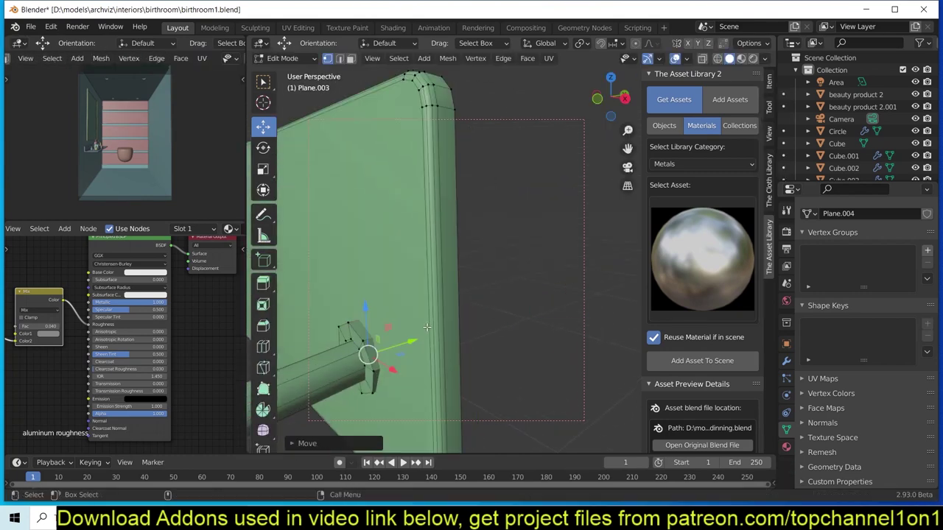
pyautogui.click(488, 193)
pyautogui.moveTo(488, 193)
pyautogui.mouseDown(button='middle')
pyautogui.moveTo(431, 349)
pyautogui.moveTo(484, 313)
pyautogui.mouseUp(button='middle')
pyautogui.press('Tab')
# Step: Save, shade the paper roll flat, and save the bathroom file again
pyautogui.hotkey('ctrl', 's')
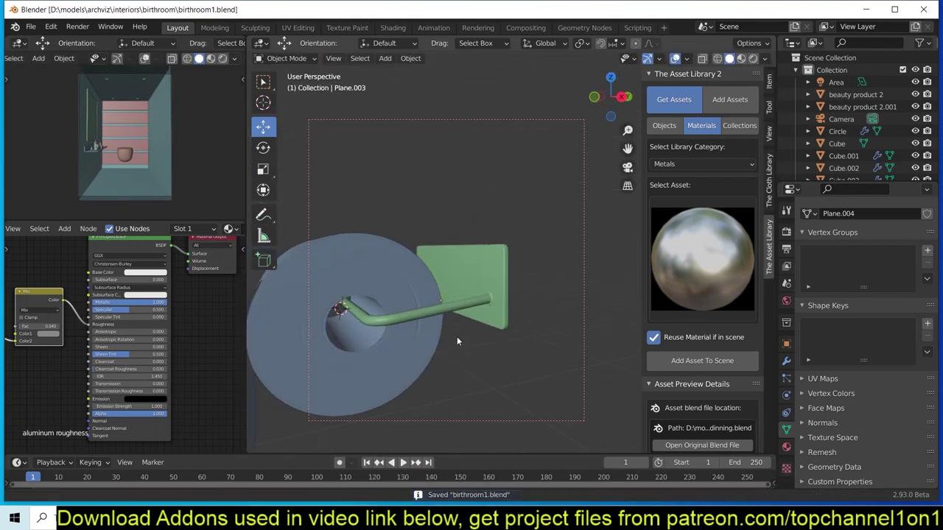
pyautogui.rightClick(471, 259)
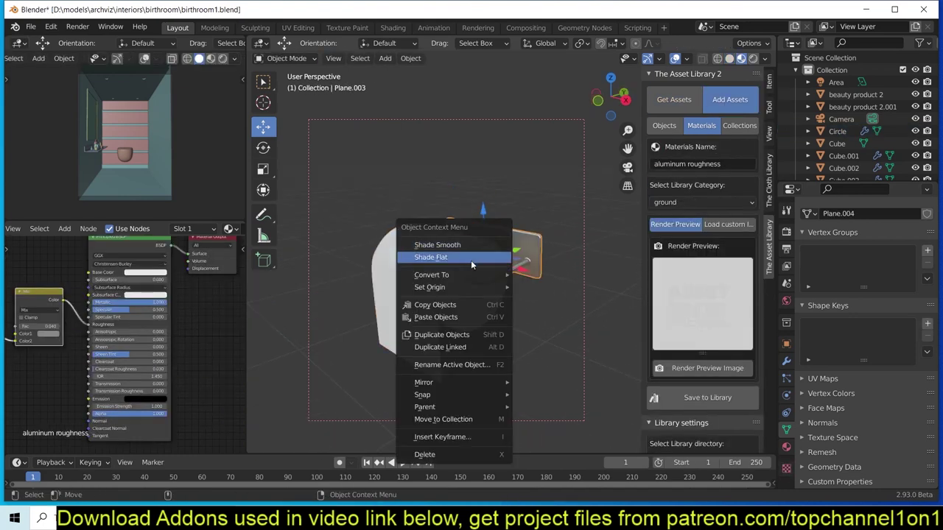
pyautogui.click(472, 258)
pyautogui.hotkey('ctrl', 's')
pyautogui.keyDown('alt'); pyautogui.moveTo(415, 329); pyautogui.dragTo(485, 261, button='middle'); pyautogui.keyUp('alt')
pyautogui.press('Tab')
# Step: Select the roll and name the asset 'toilet paper roll'
pyautogui.moveTo(573, 152); pyautogui.dragTo(449, 262, button='middle')
pyautogui.click(448, 262)
pyautogui.write('toilet paper ro')
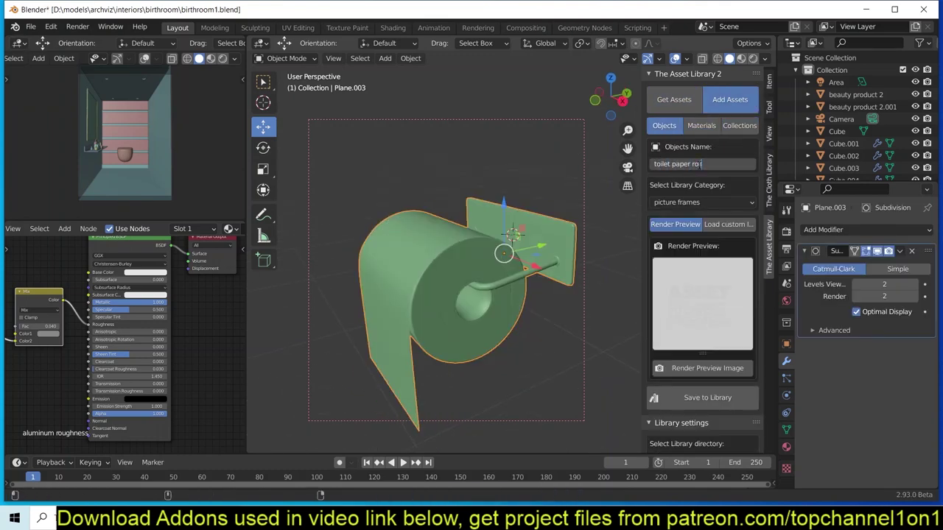
pyautogui.write('ll')
pyautogui.press('Return')
pyautogui.click(694, 368)
# Step: Expand ambient occlusion and subsurface scattering settings and enable screen space reflections
pyautogui.click(835, 313)
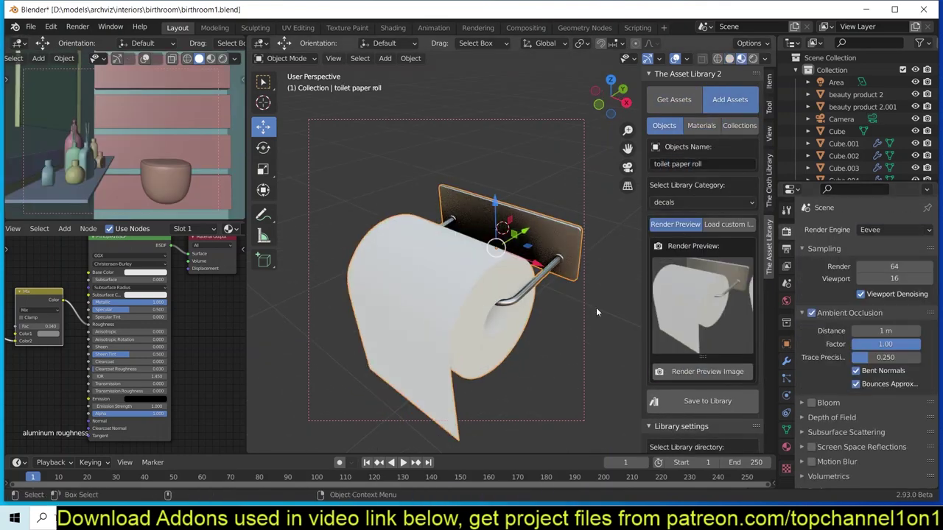
pyautogui.scroll(-2, 839, 369)
pyautogui.click(846, 373)
pyautogui.click(812, 424)
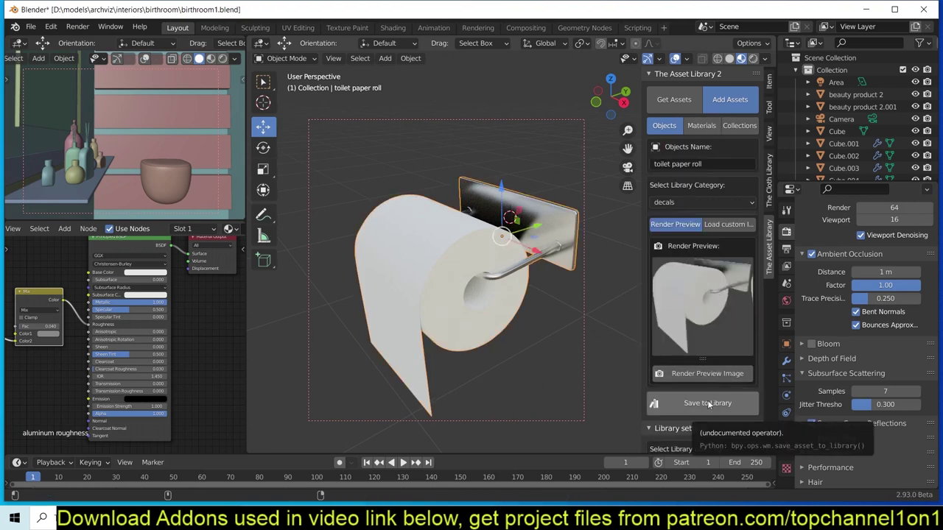
# Step: Exit local view, snap the roll to the cursor on the wall, and rotate it into place
pyautogui.press('KP_Divide')
pyautogui.hotkey('shift', 's')
pyautogui.click(598, 209)
pyautogui.press('KP_Decimal')
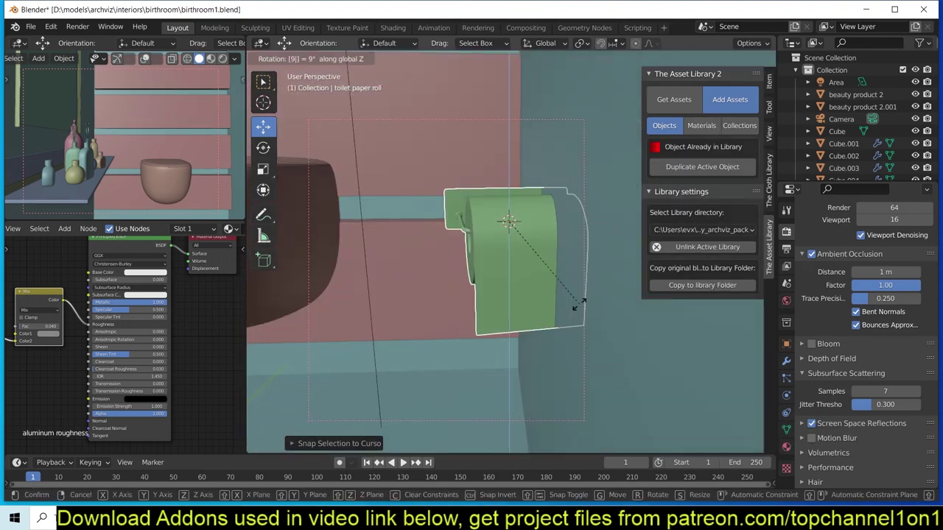
pyautogui.press('Tab')
pyautogui.press('g')
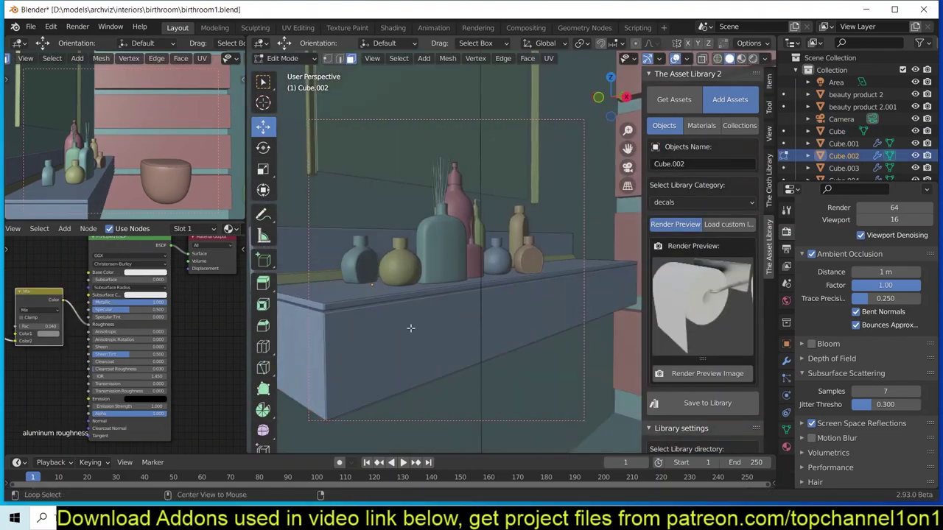
# Step: Inset the shelf face into a front panel and give it the dark wood material
pyautogui.press('i')
pyautogui.moveTo(595, 291); pyautogui.dragTo(590, 269, button='middle')
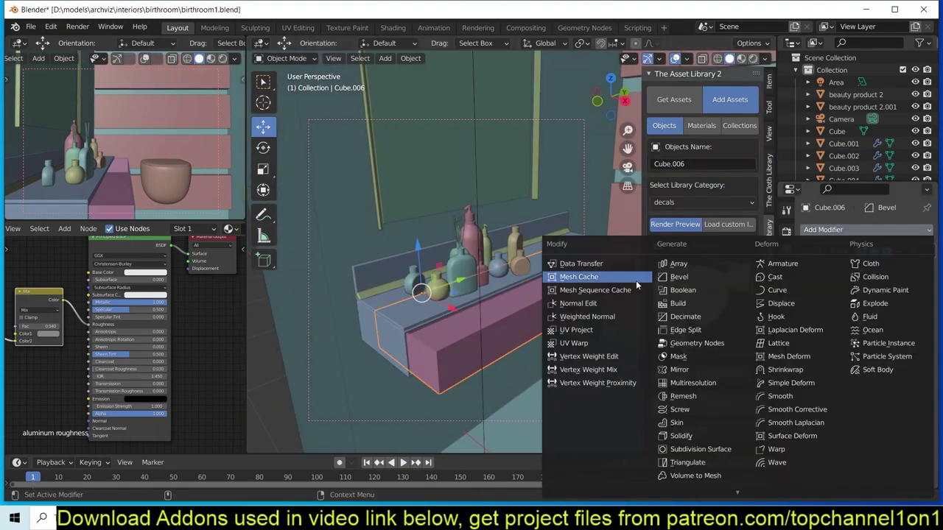
pyautogui.rightClick(531, 351)
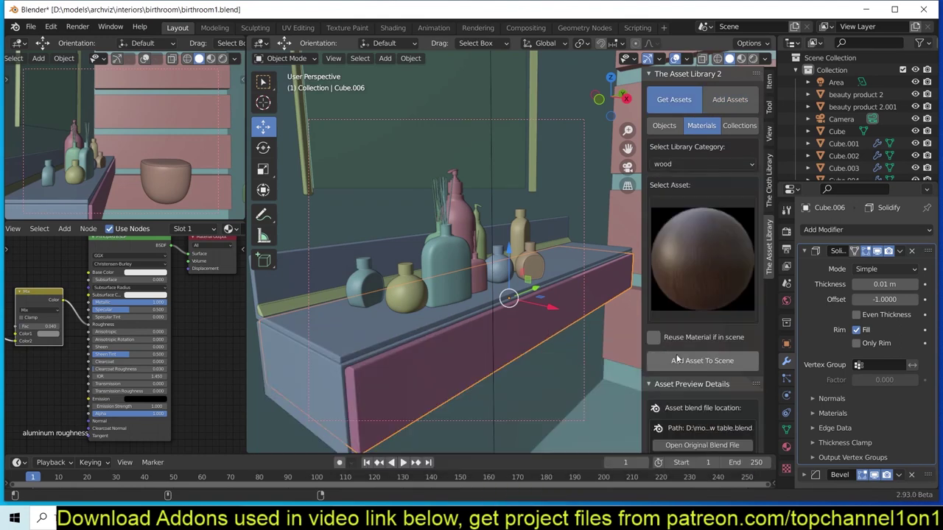
pyautogui.click(677, 360)
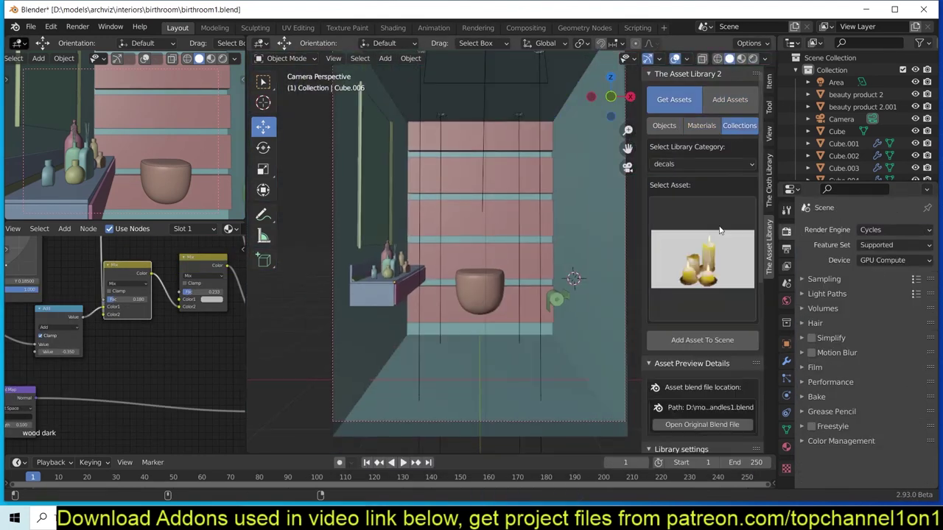
# Step: Add a potted plant from the plants asset category
pyautogui.click(702, 235)
pyautogui.click(702, 257)
pyautogui.click(706, 357)
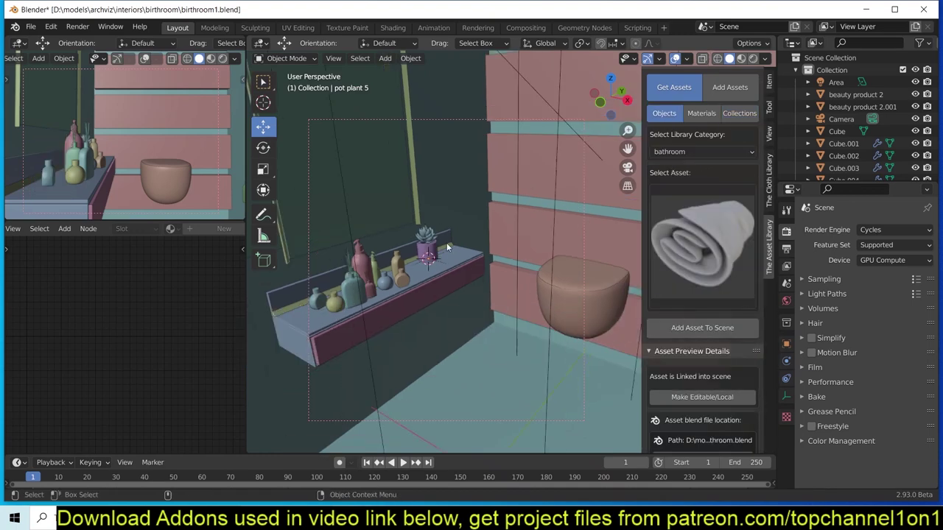
# Step: Bring in the bowl sink from the bathroom assets and move it onto the shelf
pyautogui.scroll(8, 700, 295)
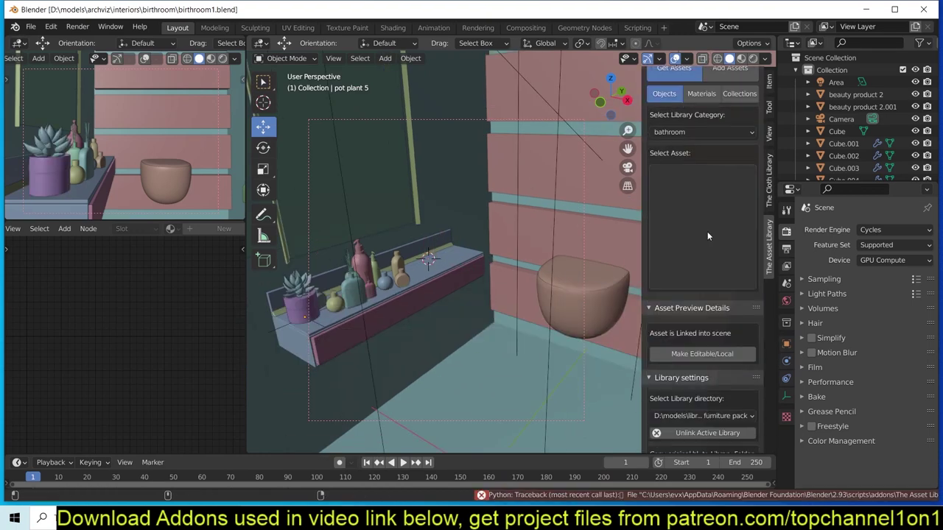
pyautogui.click(353, 460)
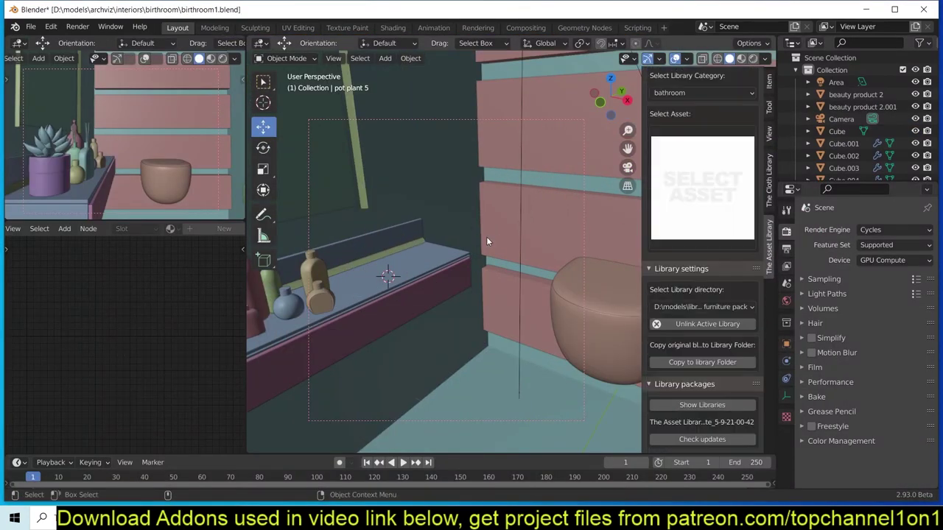
pyautogui.moveTo(426, 291); pyautogui.dragTo(451, 233, button='middle')
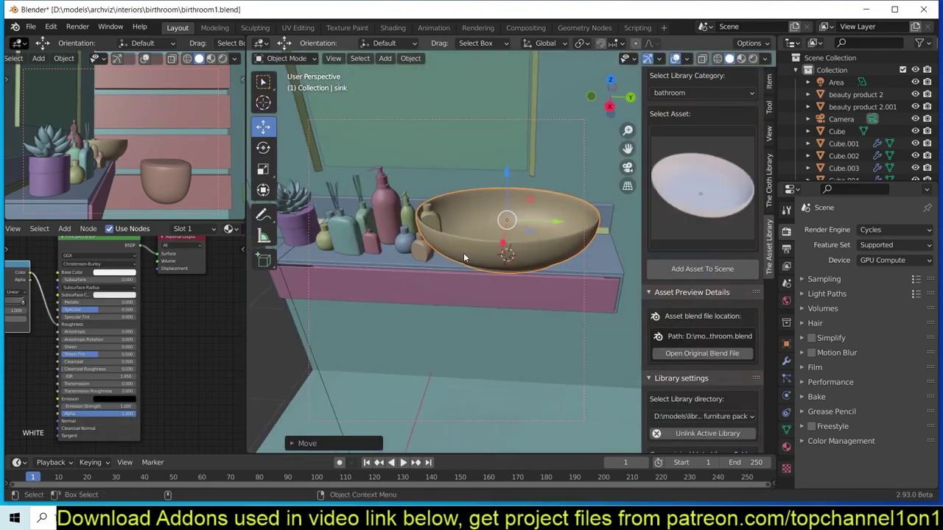
# Step: Move the bottle group aside and scale the sink down to fit the shelf
pyautogui.click(451, 232)
pyautogui.press('KP_Decimal')
pyautogui.scroll(-5, 324, 369)
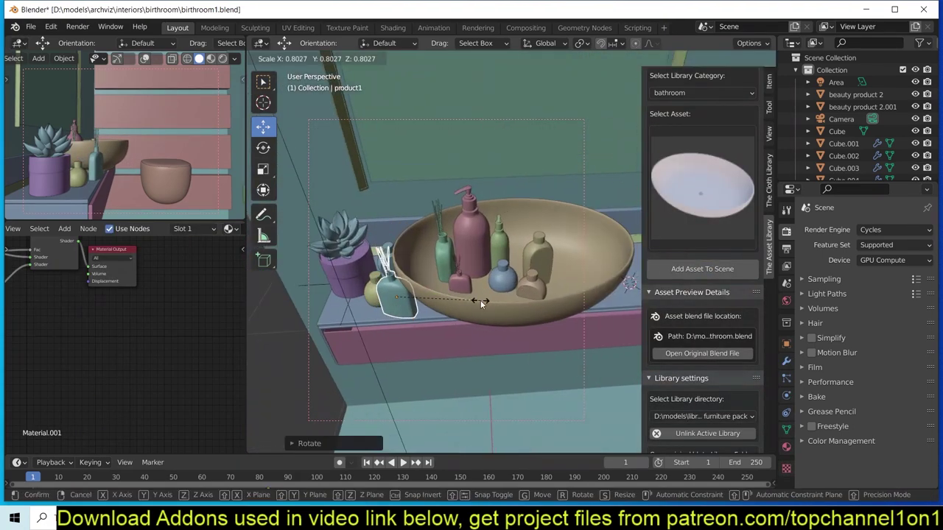
pyautogui.click(442, 309)
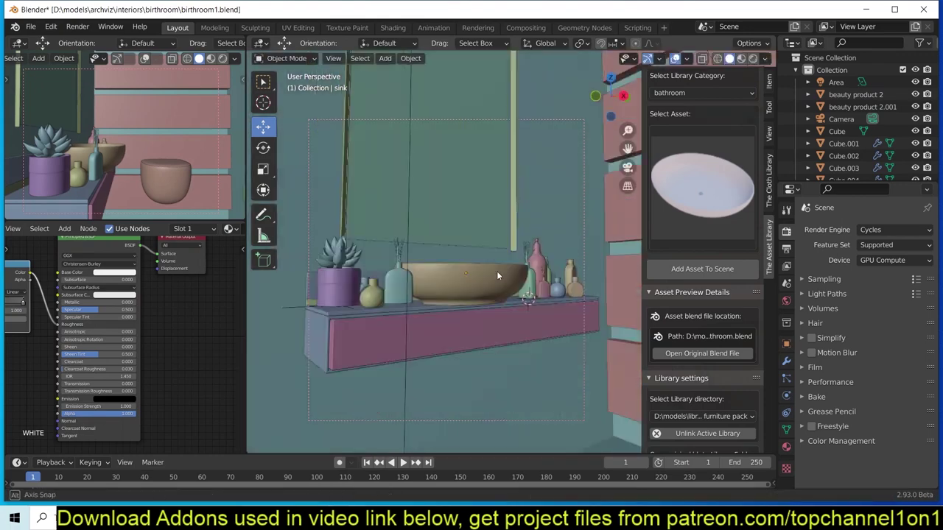
pyautogui.moveTo(497, 271); pyautogui.dragTo(519, 274, button='middle')
pyautogui.press('s')
pyautogui.click(520, 311)
# Step: Add the tap from the bathroom asset thumbnails behind the sink and preview the render
pyautogui.click(700, 188)
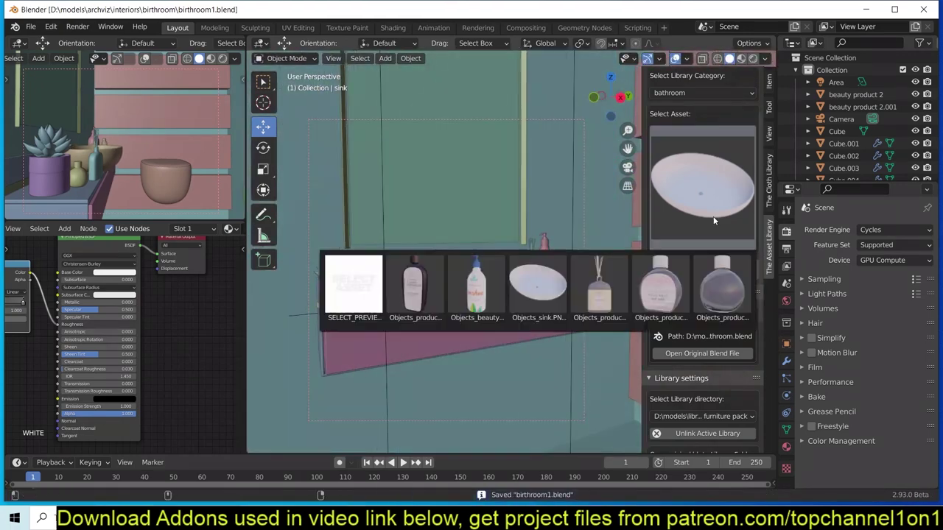
pyautogui.scroll(3, 692, 191)
pyautogui.click(692, 231)
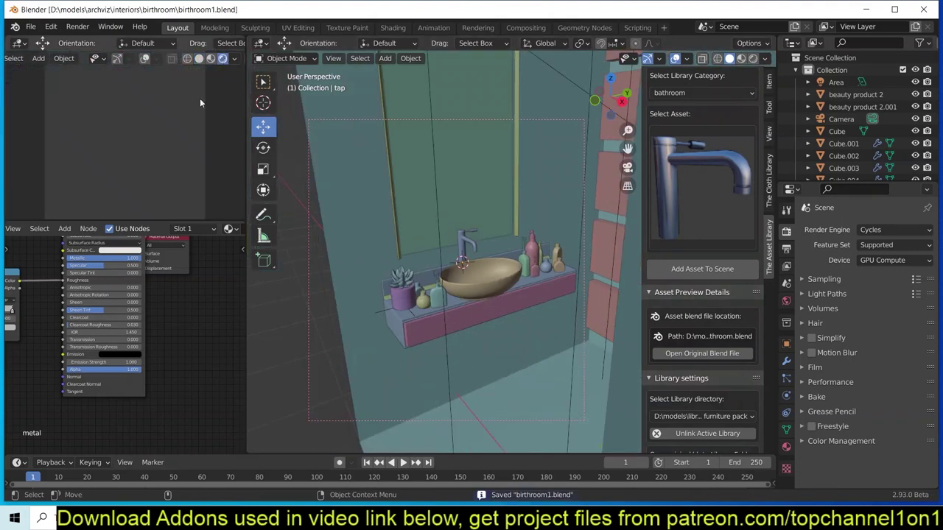
pyautogui.click(217, 60)
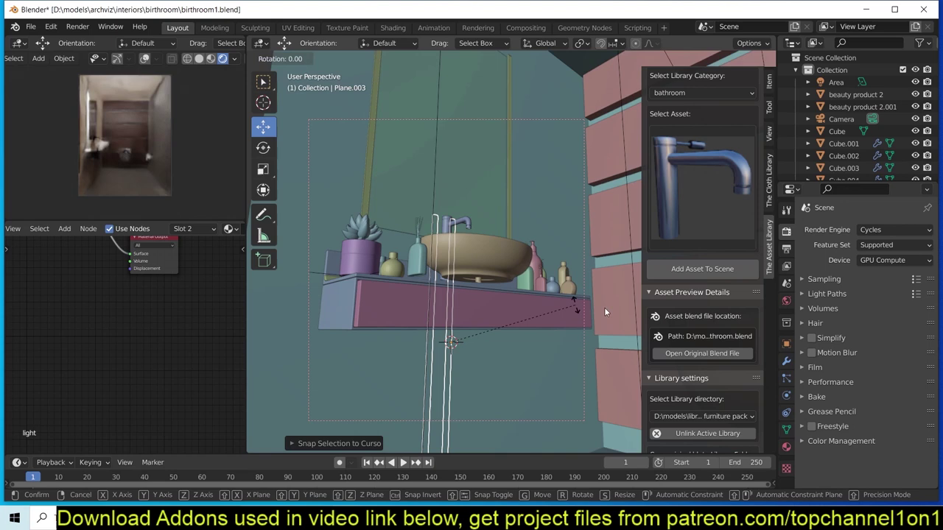
# Step: Rotate the glowing light strip and move it under the shelf in front view
pyautogui.click(604, 313)
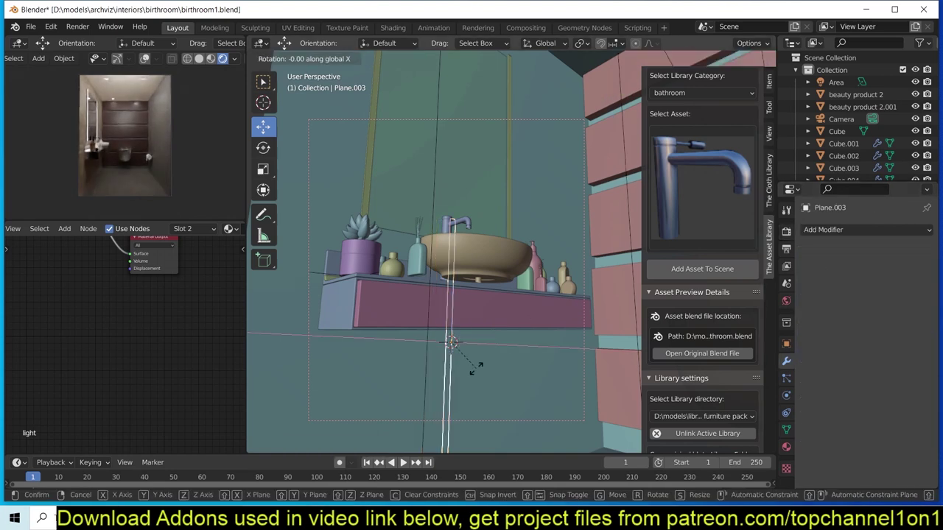
pyautogui.moveTo(604, 312); pyautogui.dragTo(503, 351, button='middle')
pyautogui.press('KP_1')
pyautogui.press('g')
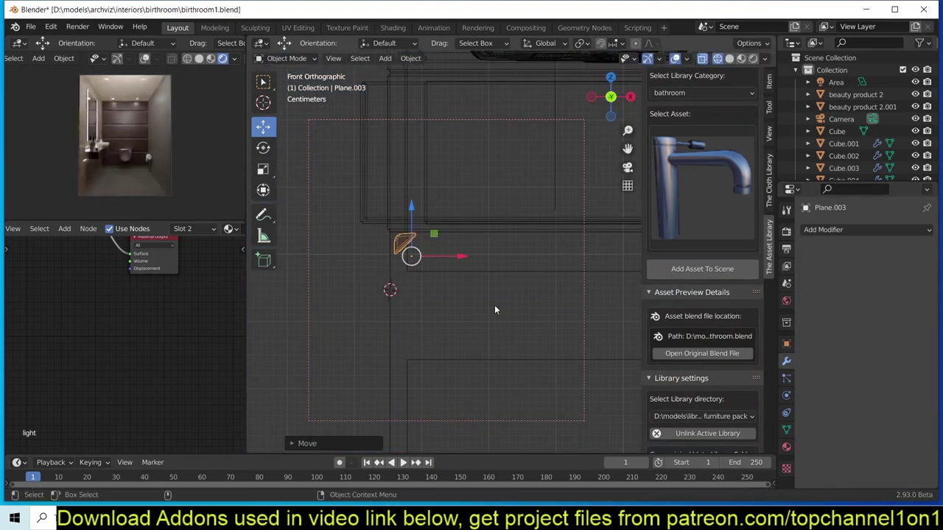
pyautogui.moveTo(494, 311)
pyautogui.mouseDown(button='middle')
pyautogui.moveTo(387, 343)
pyautogui.moveTo(393, 243)
pyautogui.mouseUp(button='middle')
pyautogui.moveTo(145, 342); pyautogui.dragTo(117, 355, button='middle')
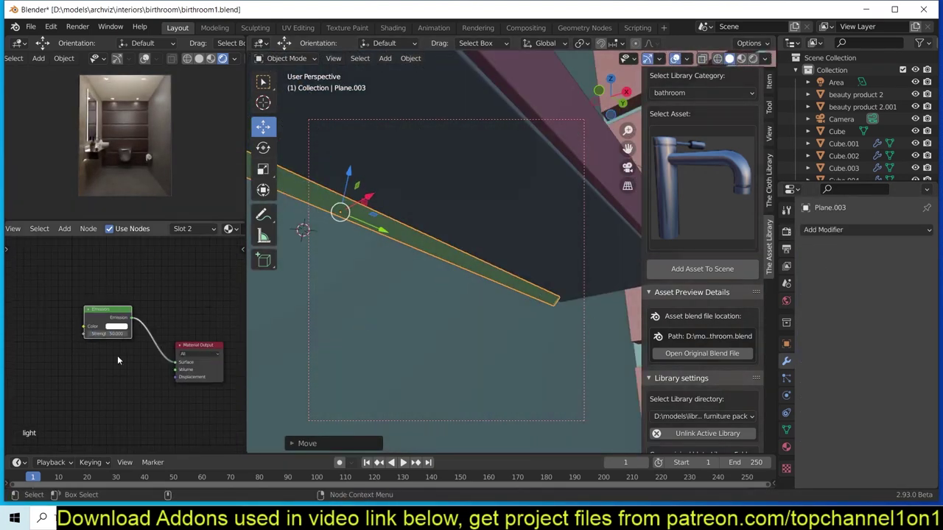
pyautogui.moveTo(471, 317); pyautogui.dragTo(521, 301, button='middle')
pyautogui.moveTo(503, 353); pyautogui.dragTo(501, 261, button='middle')
pyautogui.press('g')
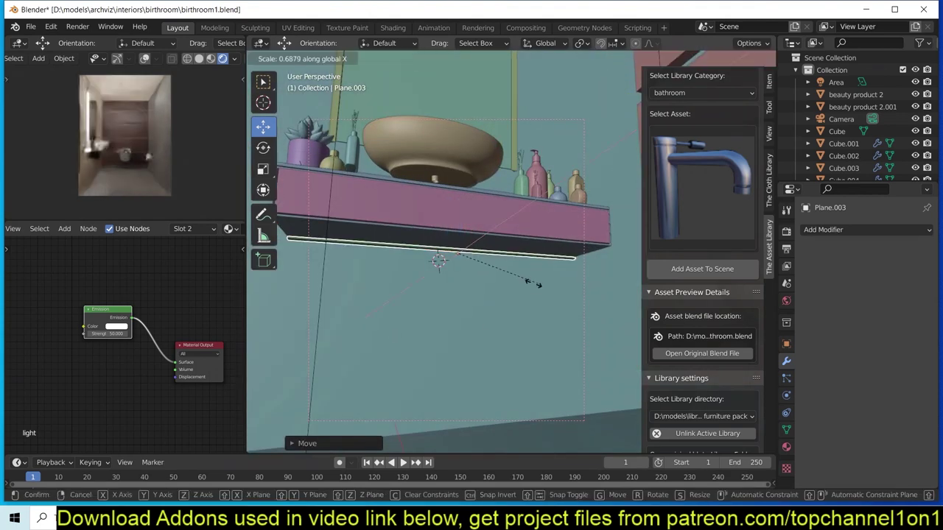
# Step: Save, apply the metal material from the asset library, and delete the extra plane
pyautogui.hotkey('ctrl', 's')
pyautogui.moveTo(414, 308)
pyautogui.mouseDown(button='middle')
pyautogui.moveTo(458, 332)
pyautogui.moveTo(473, 326)
pyautogui.mouseUp(button='middle')
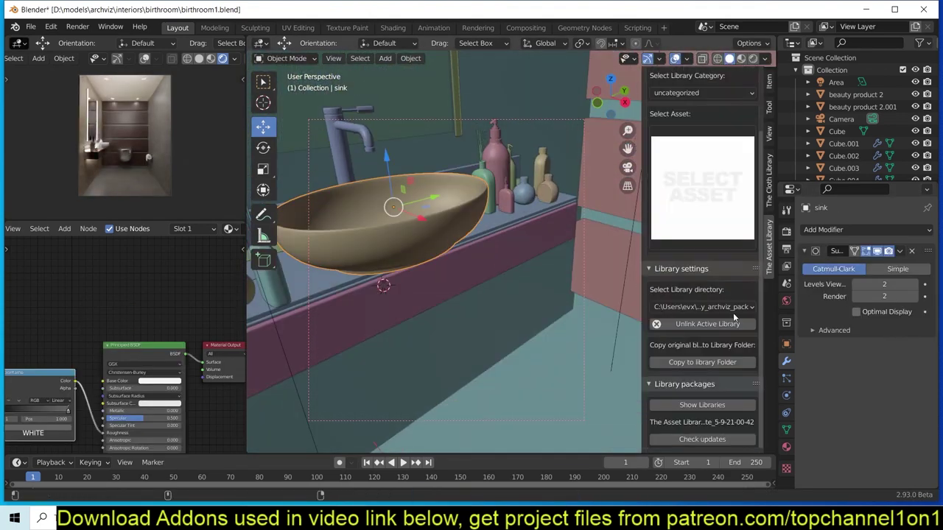
pyautogui.click(703, 312)
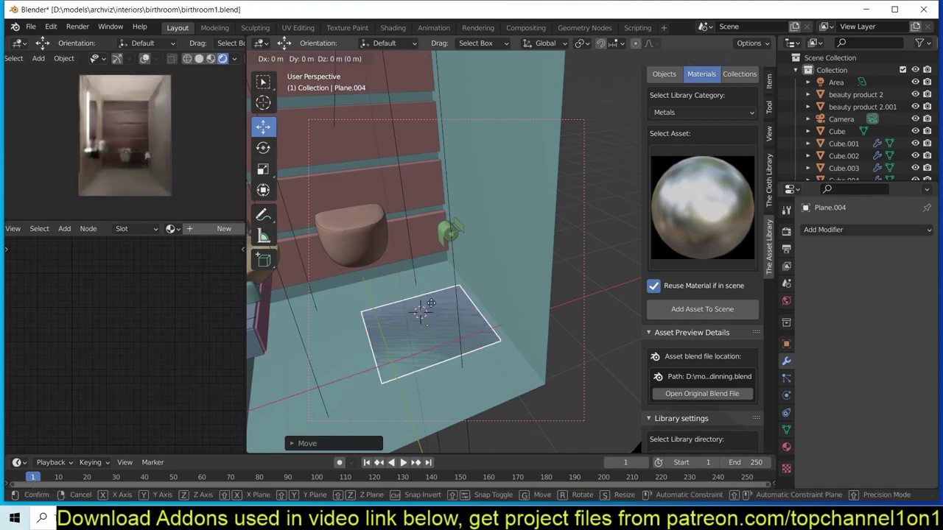
pyautogui.press('Escape')
pyautogui.press('Delete')
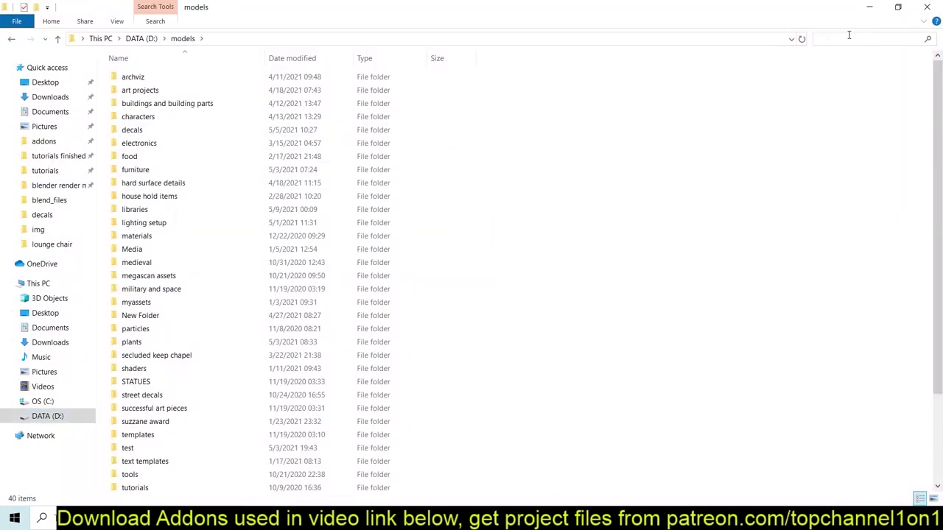
pyautogui.write('bathroom')
# Step: Open the bathroom vanity .blend file from the search results, then return to the results
pyautogui.scroll(-5, 288, 265)
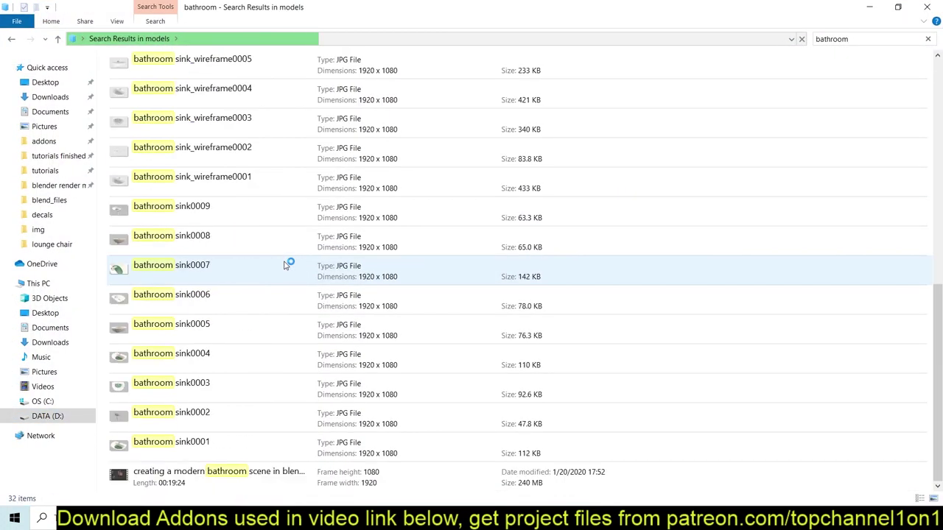
pyautogui.scroll(5, 287, 272)
pyautogui.doubleClick(288, 295)
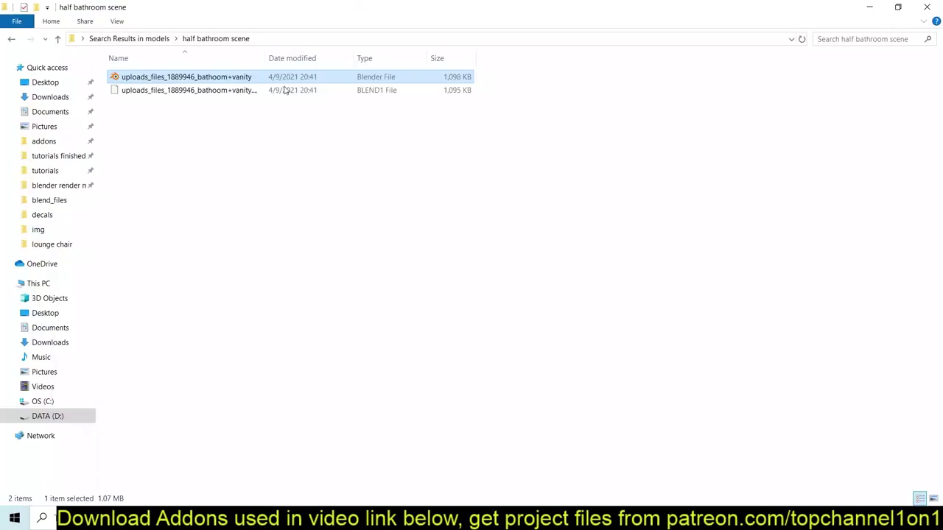
pyautogui.click(11, 38)
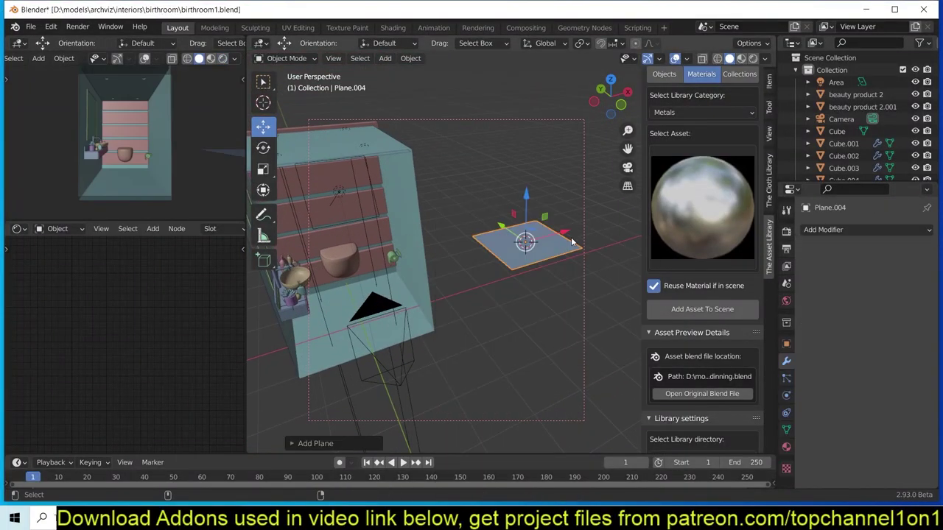
# Step: In top view, bevel the plane's grid vertices into small rings and round them with To Sphere
pyautogui.scroll(5, 572, 242)
pyautogui.press('Tab')
pyautogui.press('KP_7')
pyautogui.scroll(-3, 561, 268)
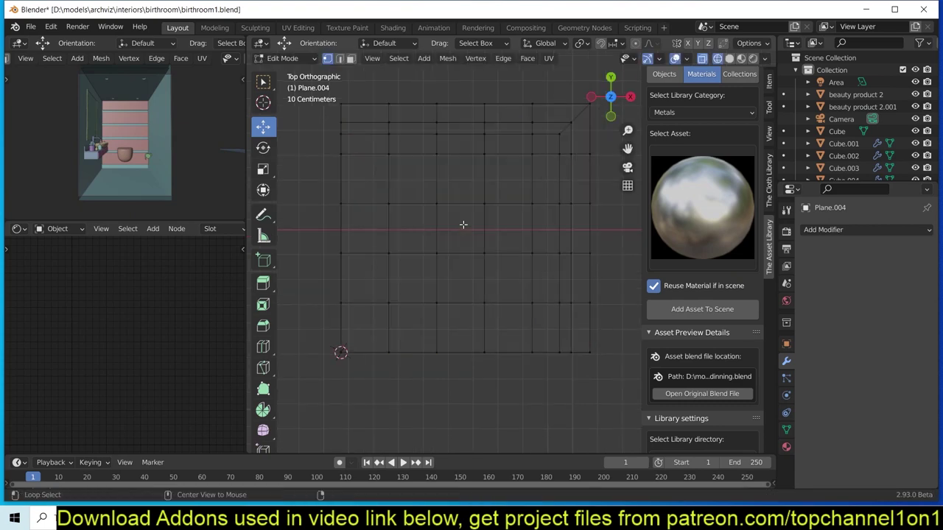
pyautogui.click(538, 334)
pyautogui.scroll(4, 538, 334)
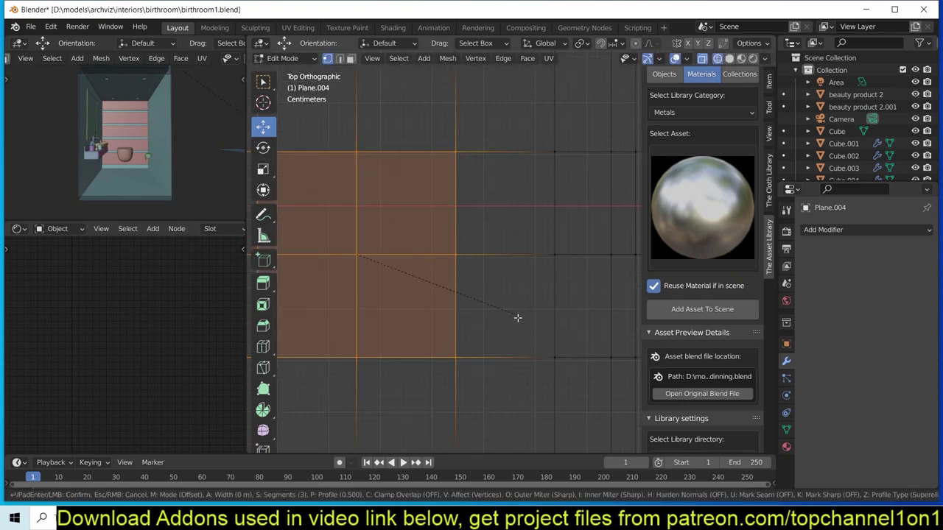
pyautogui.click(518, 317)
pyautogui.moveTo(433, 129); pyautogui.dragTo(486, 184)
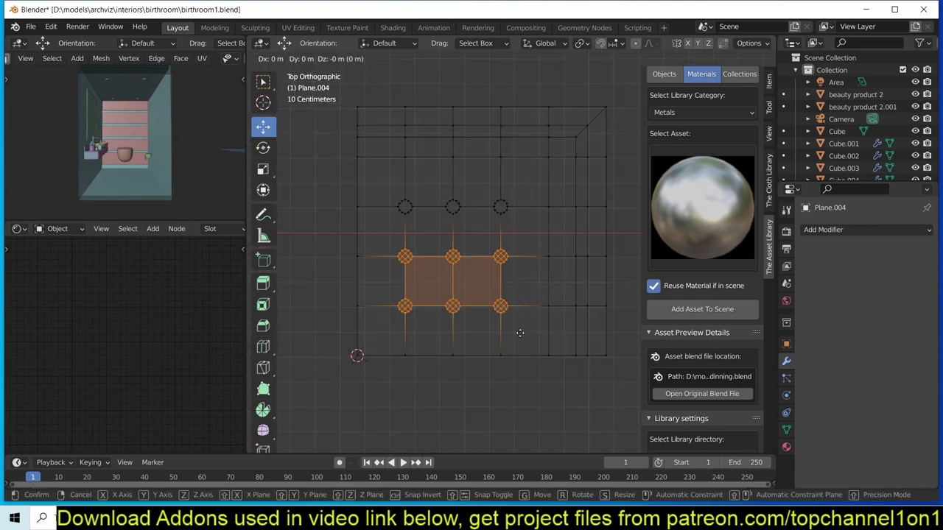
pyautogui.click(404, 306)
pyautogui.hotkey('shift', 'r')
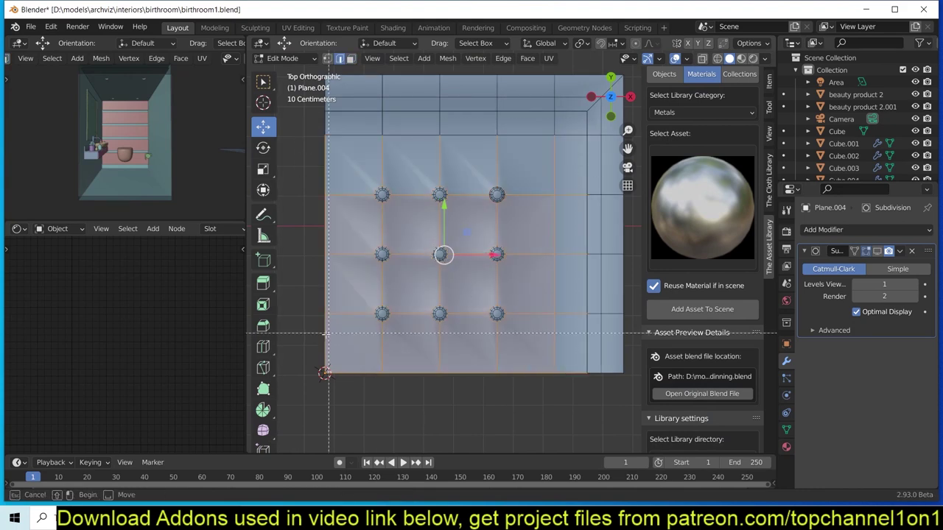
# Step: In see-through view, bevel the tray's rim edges and add an edge loop near the rim
pyautogui.hotkey('shift', 'z')
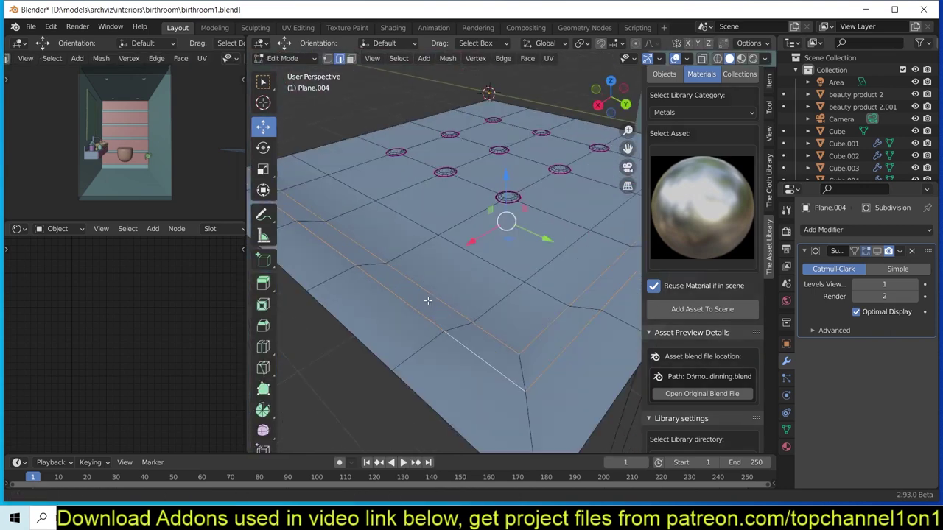
pyautogui.hotkey('ctrl', 'b')
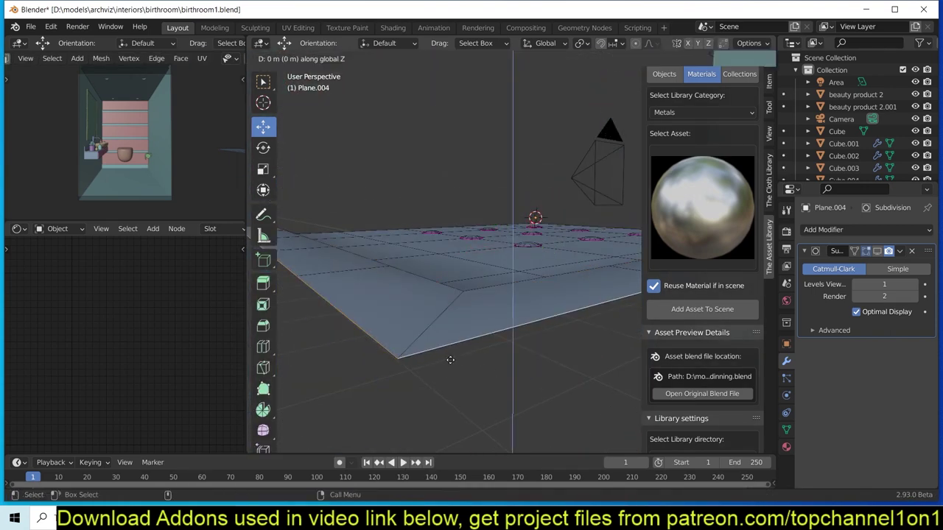
pyautogui.hotkey('ctrl', 'r')
pyautogui.click(573, 354)
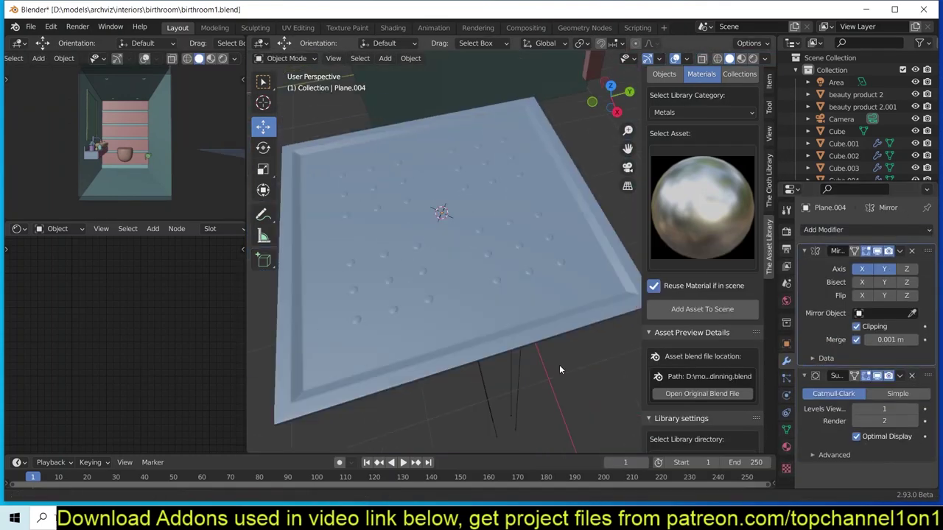
# Step: Remove the tray's Mirror modifier and begin editing the upright wall copy
pyautogui.click(911, 250)
pyautogui.press('Tab')
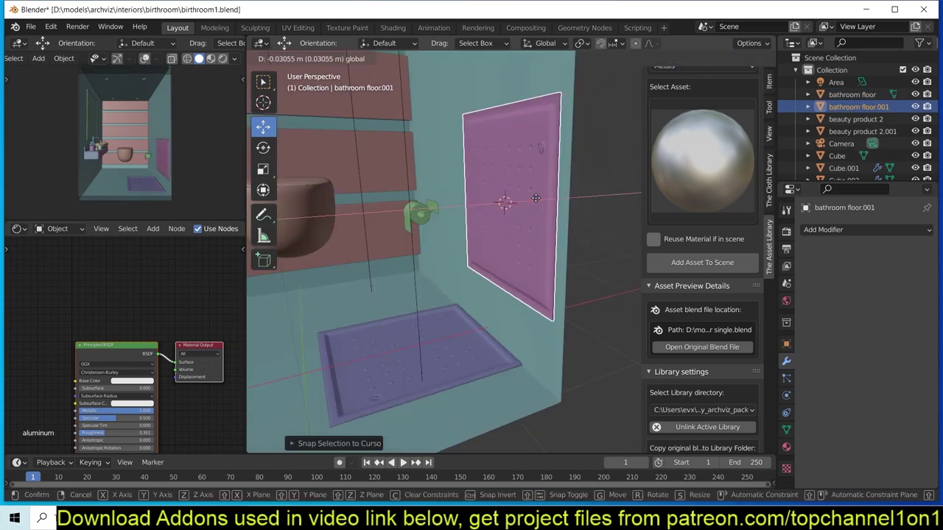
pyautogui.press('Tab')
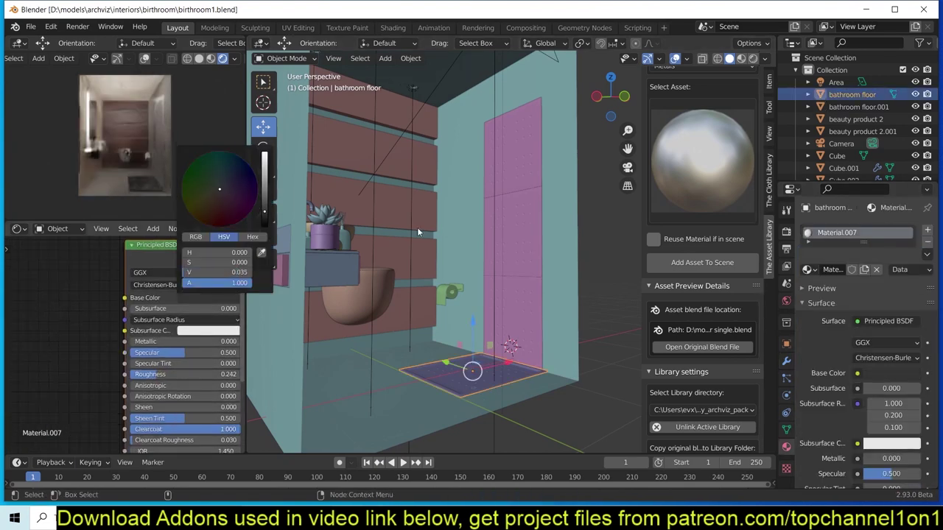
# Step: Smart UV Project the wall panel bathroom floor.001, then view it through the scene camera
pyautogui.press('Tab')
pyautogui.press('u')
pyautogui.click(519, 270)
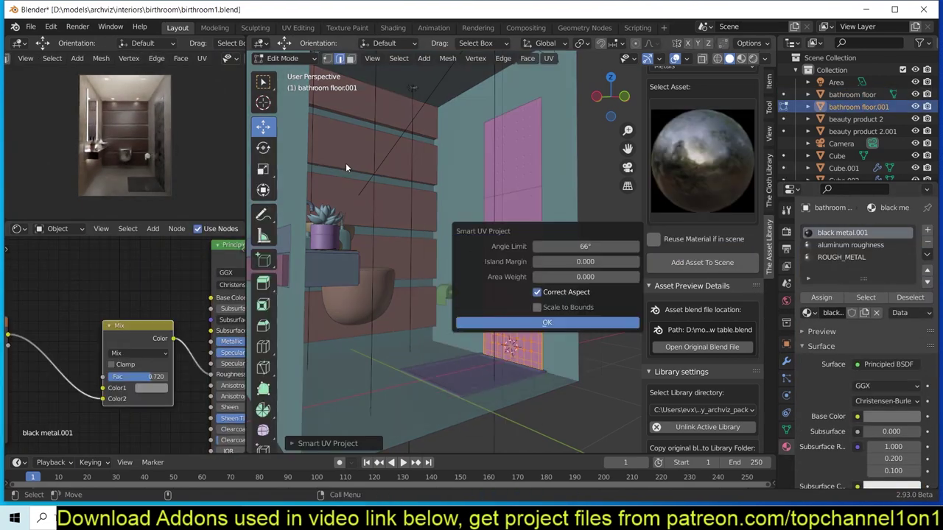
pyautogui.press('Return')
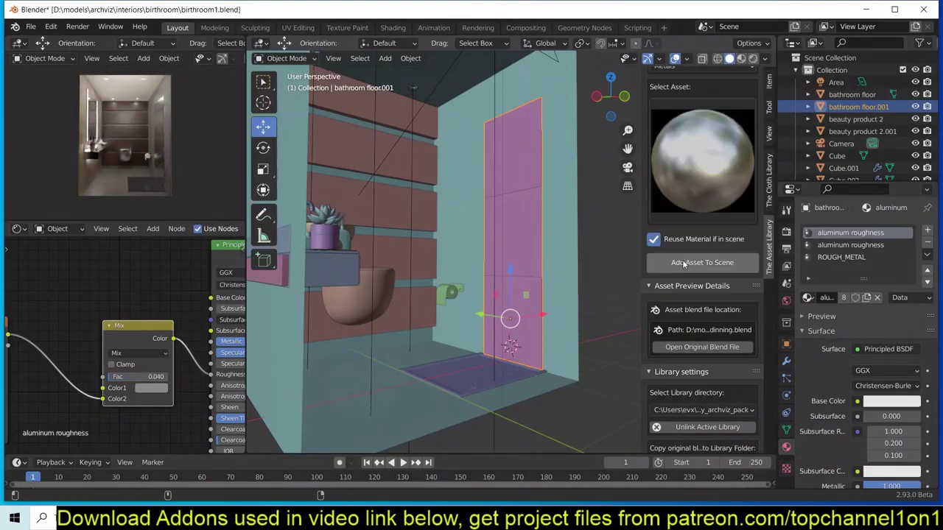
pyautogui.moveTo(456, 317)
pyautogui.mouseDown(button='middle')
pyautogui.moveTo(401, 334)
pyautogui.moveTo(411, 298)
pyautogui.moveTo(549, 244)
pyautogui.mouseUp(button='middle')
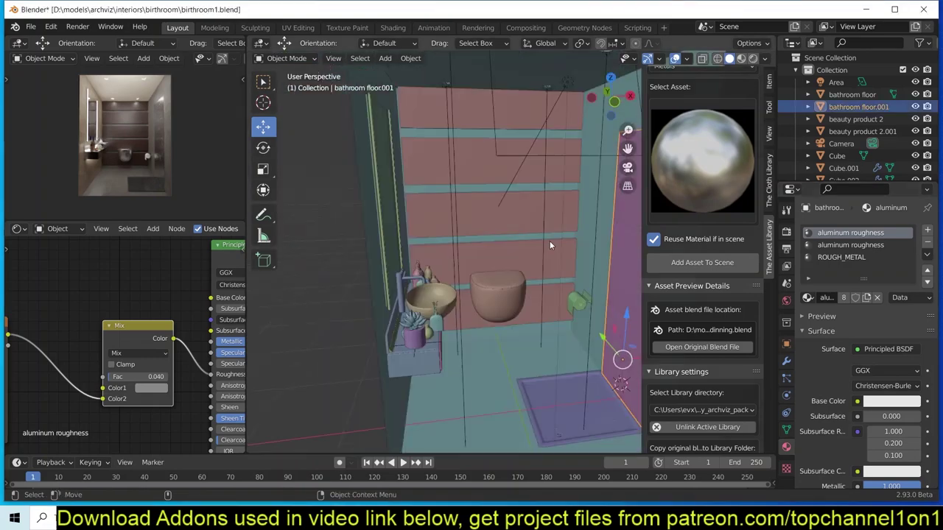
pyautogui.press('ctrl+alt+KP_0')
# Step: Move the camera along its depth axis to a new position
pyautogui.press('g')
pyautogui.press('z')
pyautogui.press('z')
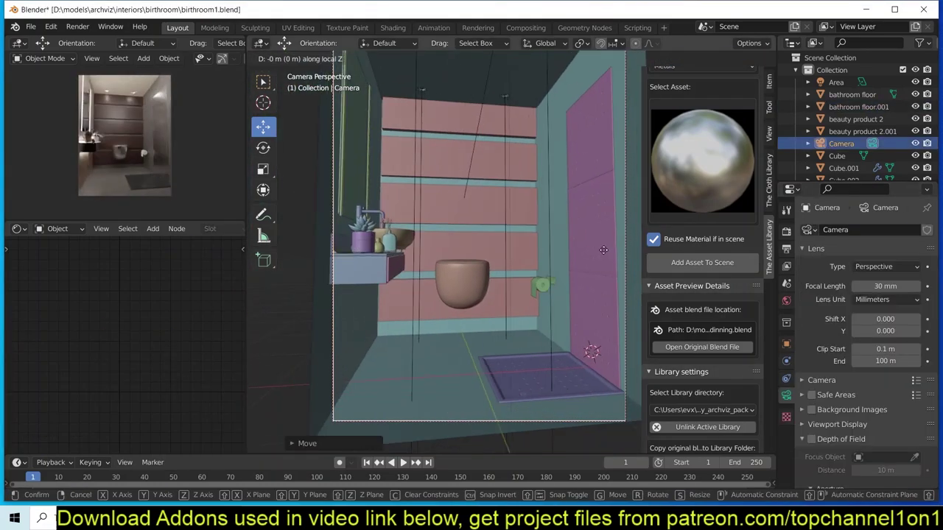
pyautogui.click(603, 250)
pyautogui.moveTo(607, 250); pyautogui.dragTo(552, 221, button='middle')
pyautogui.scroll(-3, 552, 221)
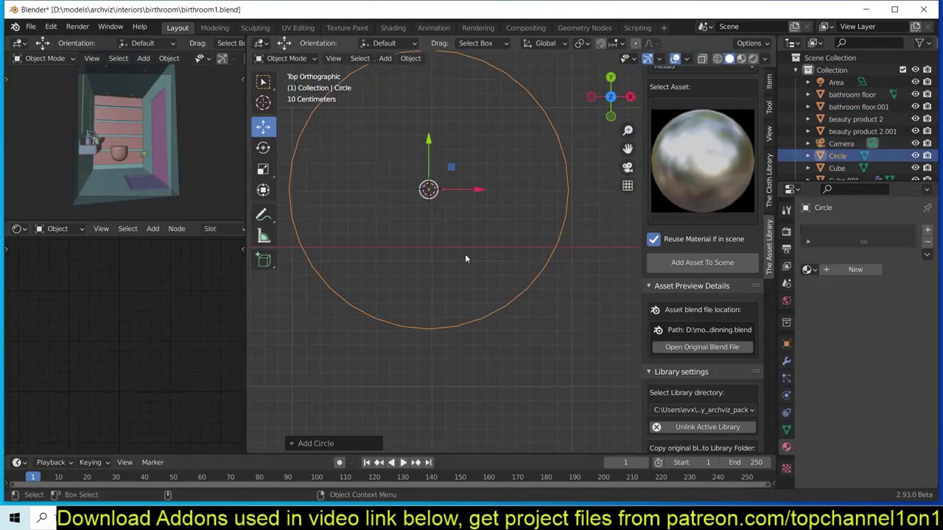
# Step: Fill the circle with a face, try a scaled six-sided circle, then undo both
pyautogui.press('Tab')
pyautogui.press('f')
pyautogui.press('Tab')
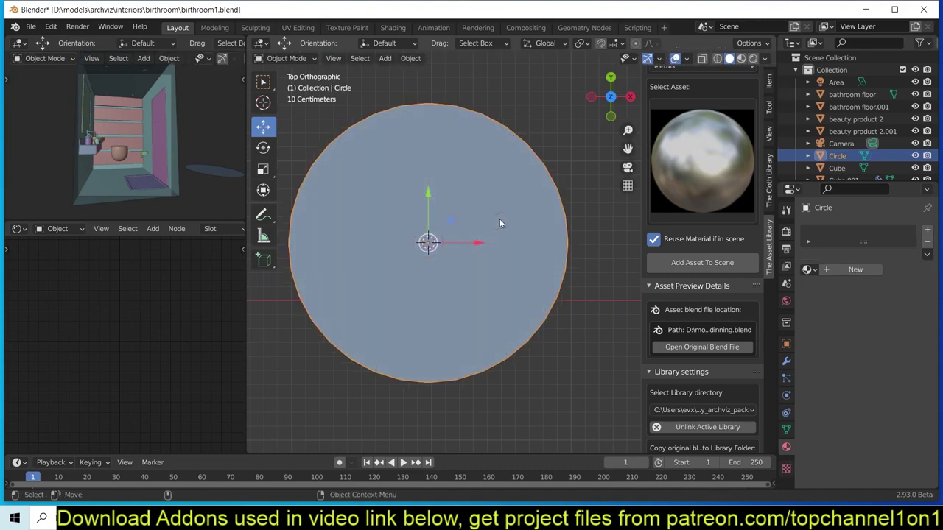
pyautogui.hotkey('ctrl', 'z')
pyautogui.keyDown('shift'); pyautogui.rightClick(524, 207); pyautogui.keyUp('shift')
pyautogui.hotkey('shift', 'a')
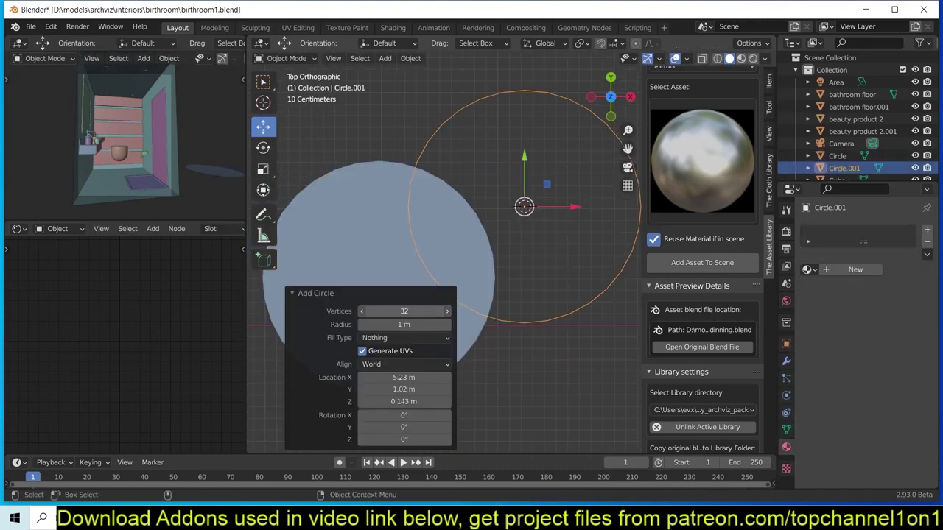
pyautogui.press('s')
pyautogui.rightClick(539, 247)
pyautogui.hotkey('ctrl', 'z')
pyautogui.hotkey('ctrl', 'z')
pyautogui.hotkey('ctrl', 'z')
pyautogui.hotkey('ctrl', 'z')
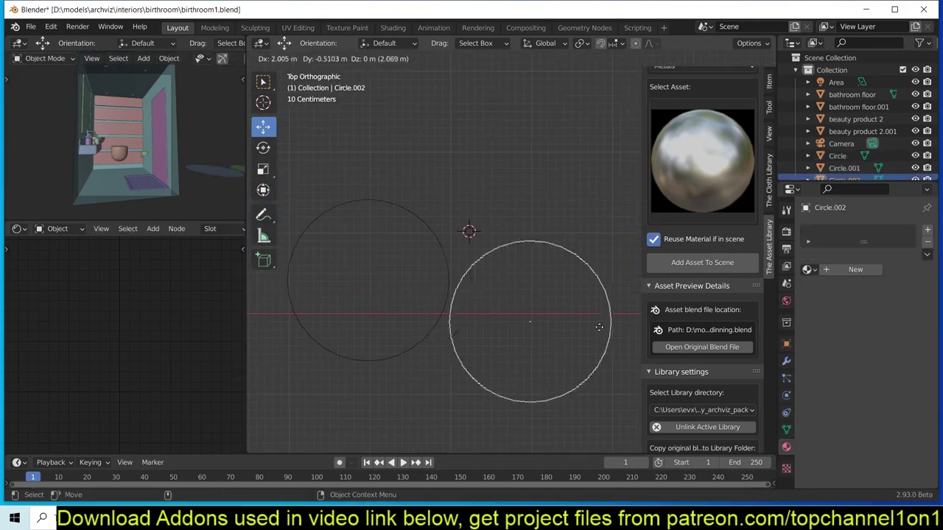
# Step: Grid-fill the new circle's round outline with quad faces
pyautogui.click(599, 327)
pyautogui.press('Tab')
pyautogui.keyDown('shift'); pyautogui.moveTo(595, 309); pyautogui.dragTo(500, 273, button='middle'); pyautogui.keyUp('shift')
pyautogui.rightClick(464, 193)
pyautogui.press('F3')
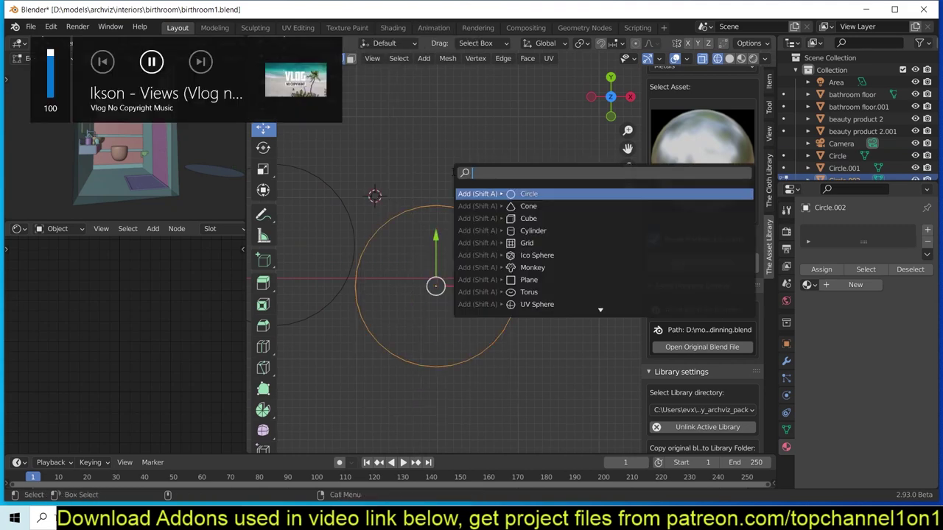
pyautogui.press('r')
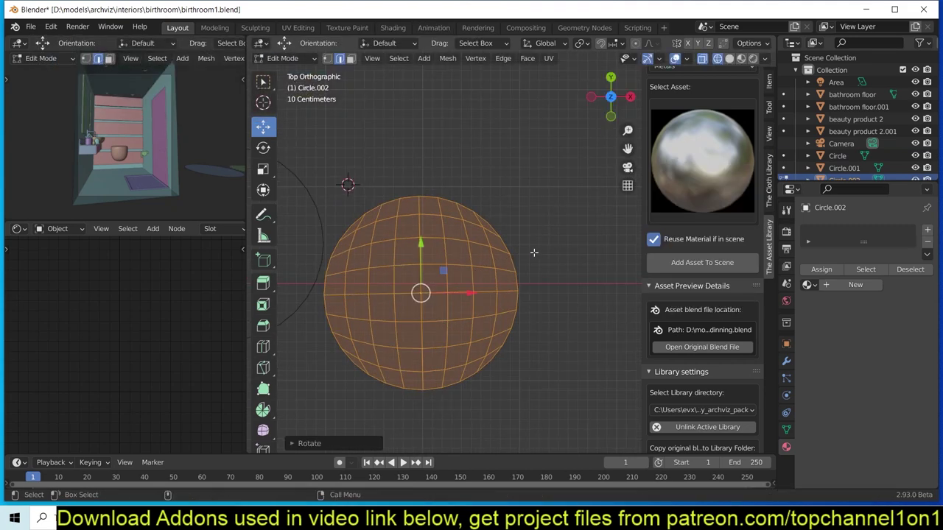
pyautogui.press('Tab')
pyautogui.hotkey('ctrl', 'z')
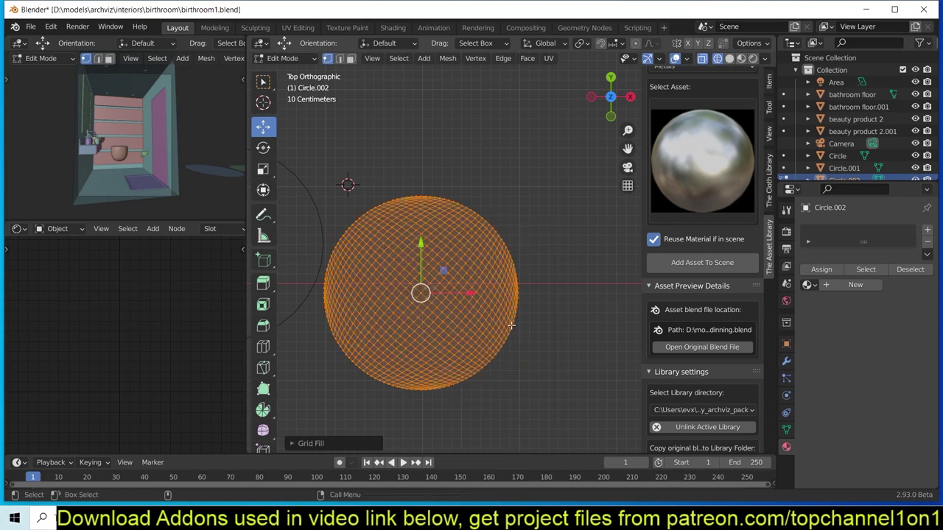
pyautogui.hotkey('ctrl', 'z')
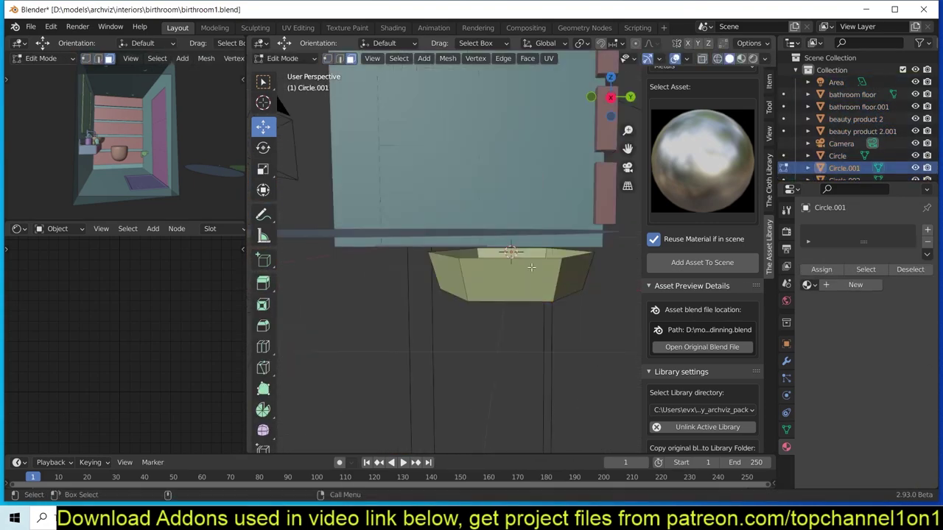
# Step: Delete the hexagon ring's inner face and select the grid-filled disc
pyautogui.rightClick(547, 162)
pyautogui.click(548, 162)
pyautogui.press('Tab')
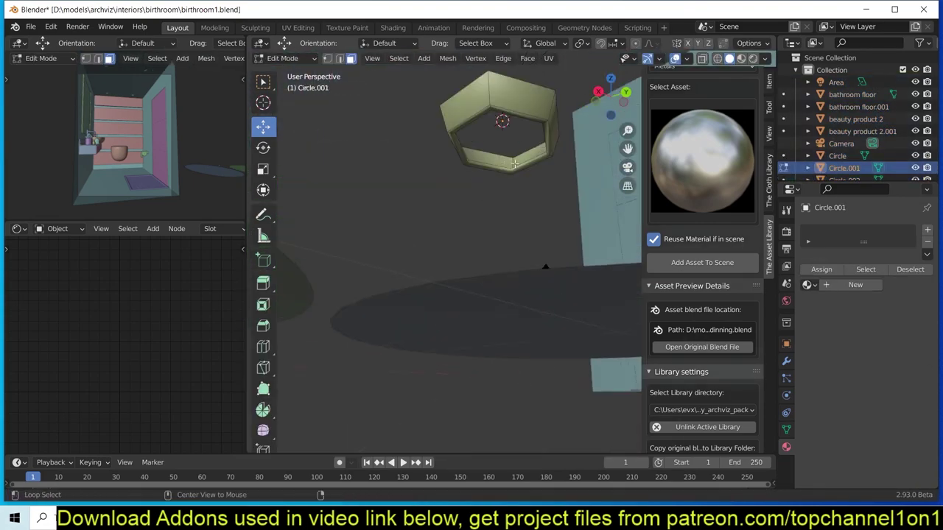
pyautogui.press('x')
pyautogui.press('Escape')
pyautogui.press('Tab')
pyautogui.click(426, 324)
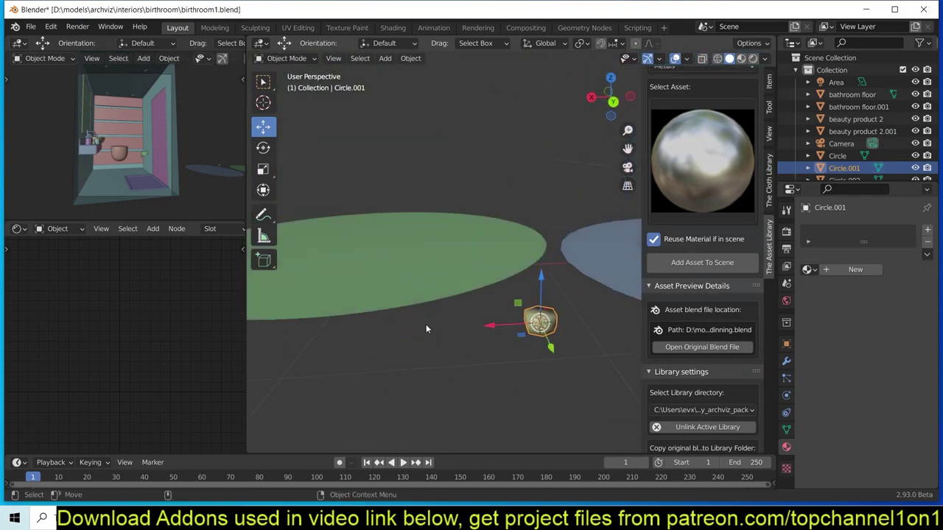
pyautogui.scroll(3, 471, 297)
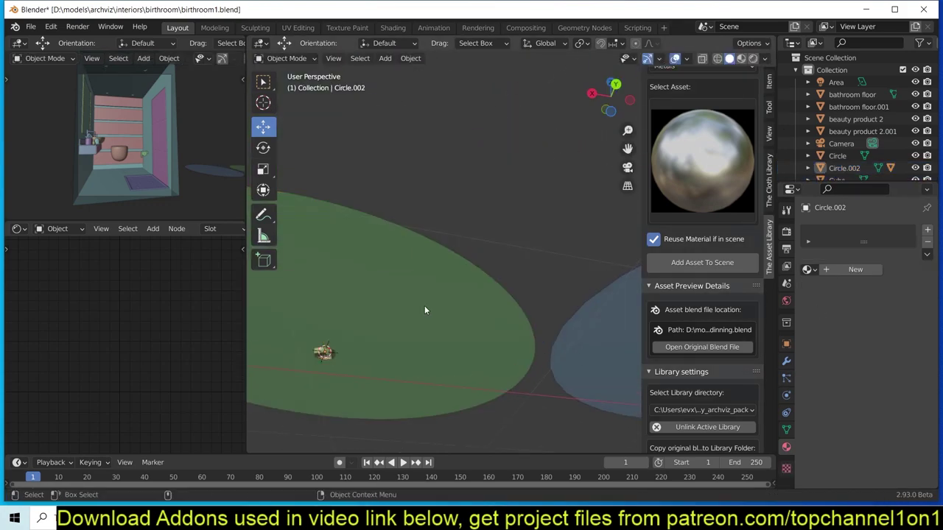
# Step: Apply the ring's transforms and add a Decimate modifier to the disc, trying Un-Subdivide then Collapse
pyautogui.hotkey('ctrl', 'a')
pyautogui.click(463, 361)
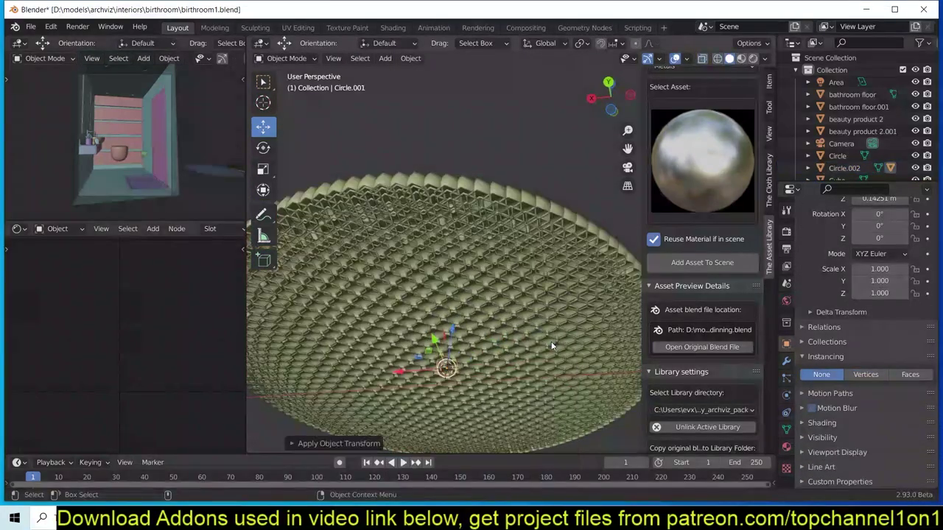
pyautogui.click(583, 236)
pyautogui.click(851, 229)
pyautogui.click(667, 317)
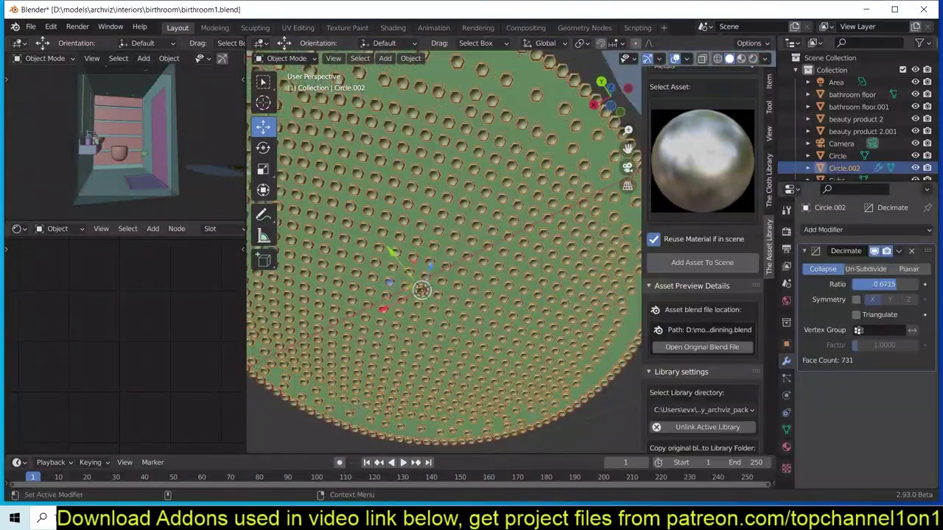
pyautogui.click(865, 269)
pyautogui.click(914, 285)
pyautogui.moveTo(467, 162); pyautogui.dragTo(471, 221, button='middle')
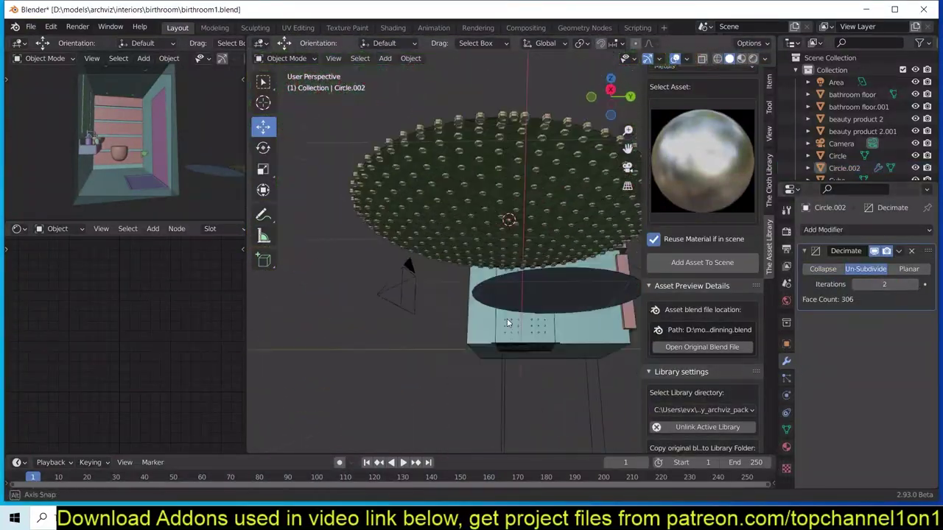
pyautogui.scroll(3, 471, 221)
pyautogui.scroll(-2, 674, 287)
pyautogui.click(822, 268)
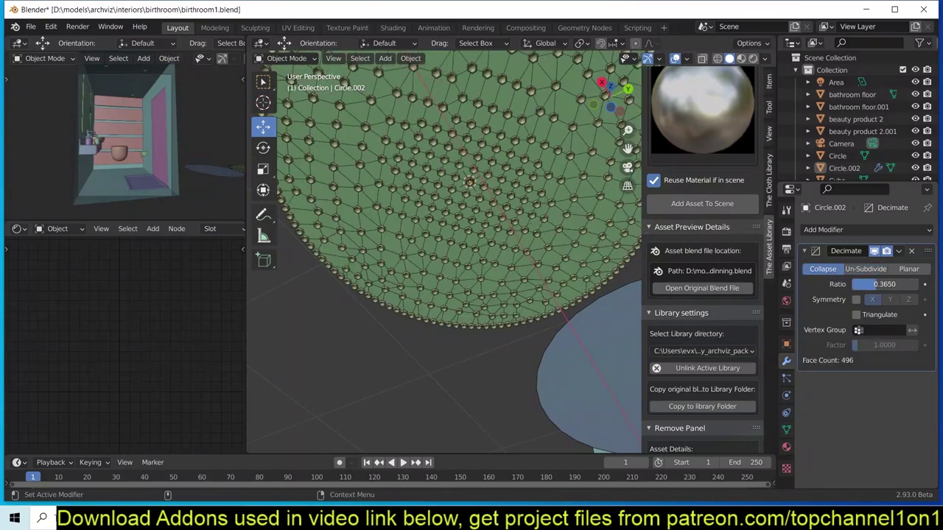
pyautogui.moveTo(559, 221)
pyautogui.mouseDown(button='middle')
pyautogui.moveTo(611, 254)
pyautogui.moveTo(551, 270)
pyautogui.moveTo(568, 221)
pyautogui.mouseUp(button='middle')
# Step: Make the instanced hexagon rings real objects and apply the disc's Decimate
pyautogui.hotkey('ctrl', 'a')
pyautogui.click(508, 345)
pyautogui.hotkey('ctrl', 'a')
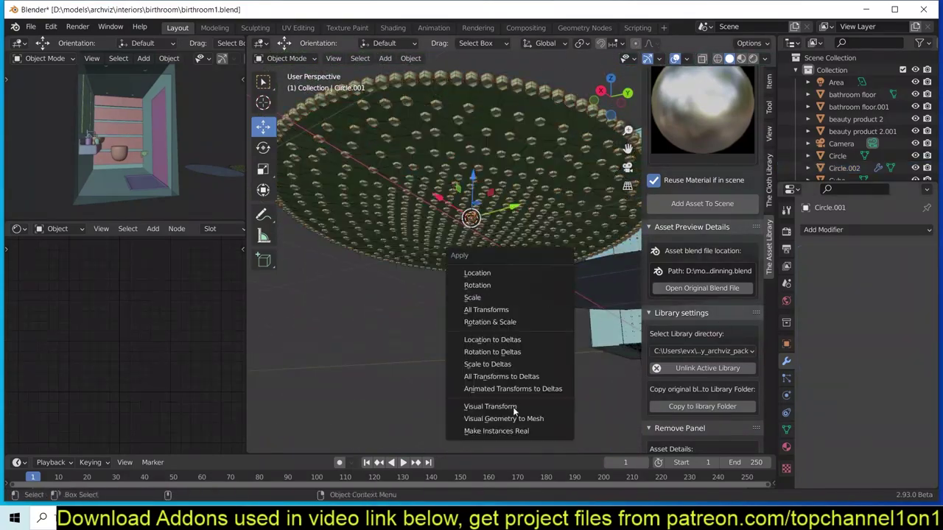
pyautogui.click(515, 431)
pyautogui.click(506, 247)
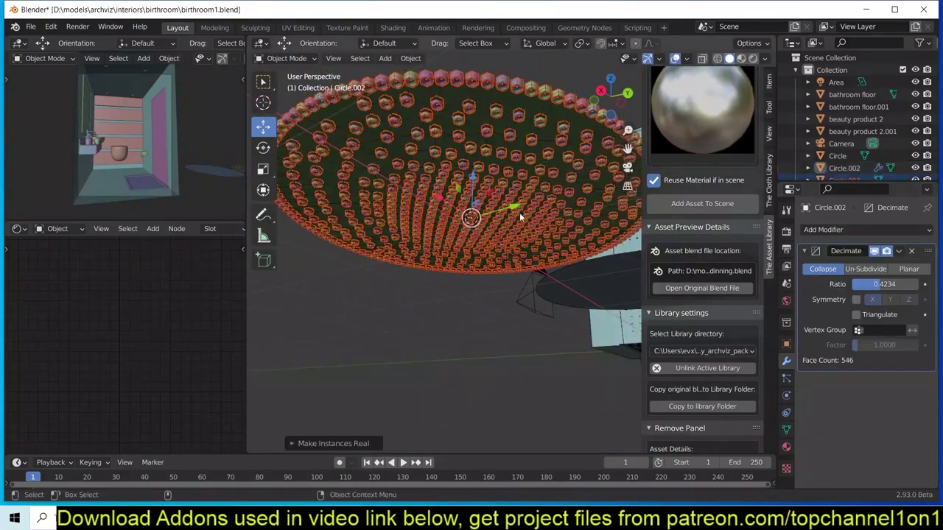
pyautogui.moveTo(519, 212); pyautogui.dragTo(500, 322, button='middle')
pyautogui.hotkey('ctrl', 'a')
pyautogui.hotkey('shift', 'd')
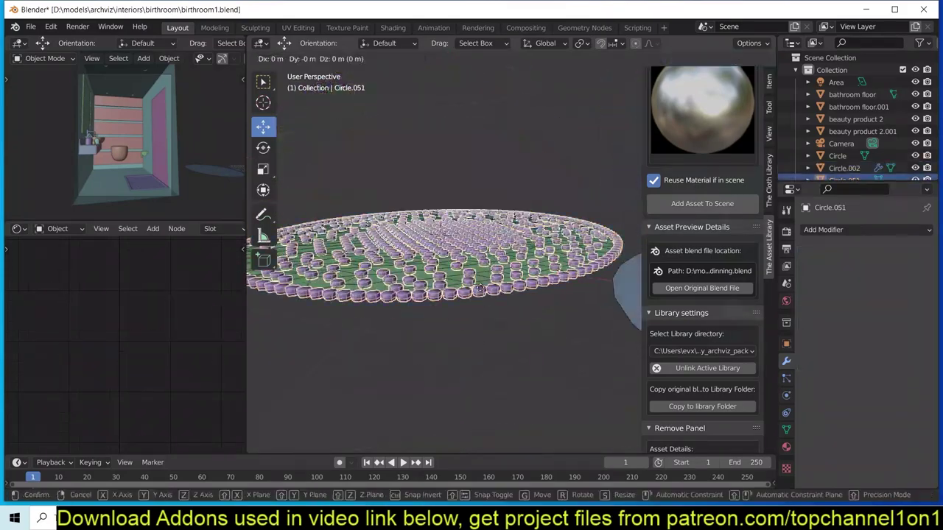
pyautogui.hotkey('ctrl', 'z')
# Step: In Edit Mode, select the disc's rim loop plus similar edges by face count
pyautogui.press('Tab')
pyautogui.scroll(5, 528, 280)
pyautogui.moveTo(528, 280)
pyautogui.mouseDown(button='middle')
pyautogui.moveTo(379, 333)
pyautogui.moveTo(532, 341)
pyautogui.mouseUp(button='middle')
pyautogui.press('a')
pyautogui.keyDown('alt'); pyautogui.click(441, 305); pyautogui.keyUp('alt')
pyautogui.hotkey('shift', 'g')
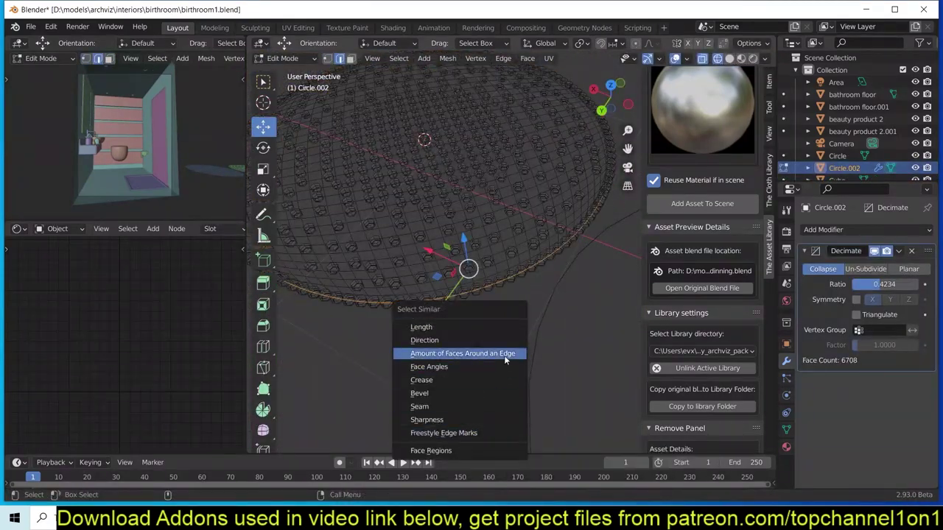
pyautogui.click(505, 354)
pyautogui.press('3')
pyautogui.scroll(3, 442, 295)
pyautogui.rightClick(513, 345)
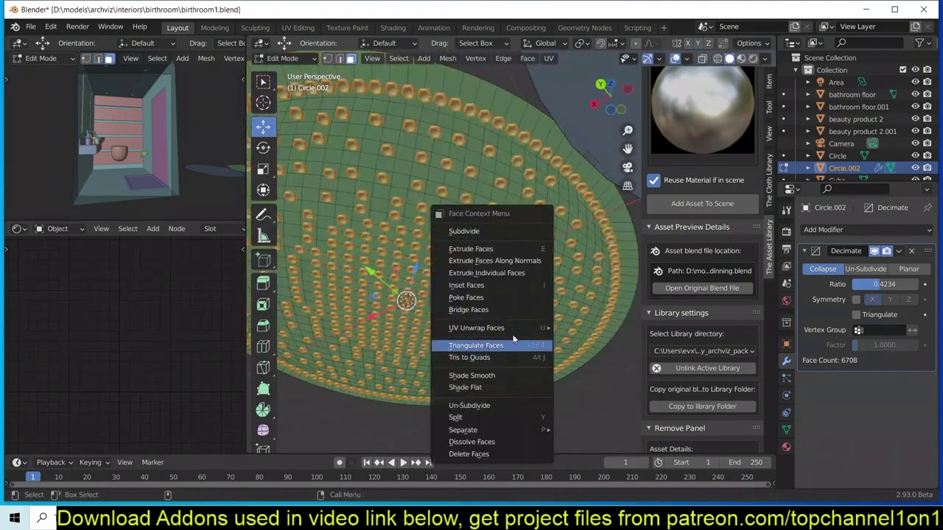
# Step: Select the linked dish and separate it into its own object, Circle.003
pyautogui.hotkey('ctrl', 'l')
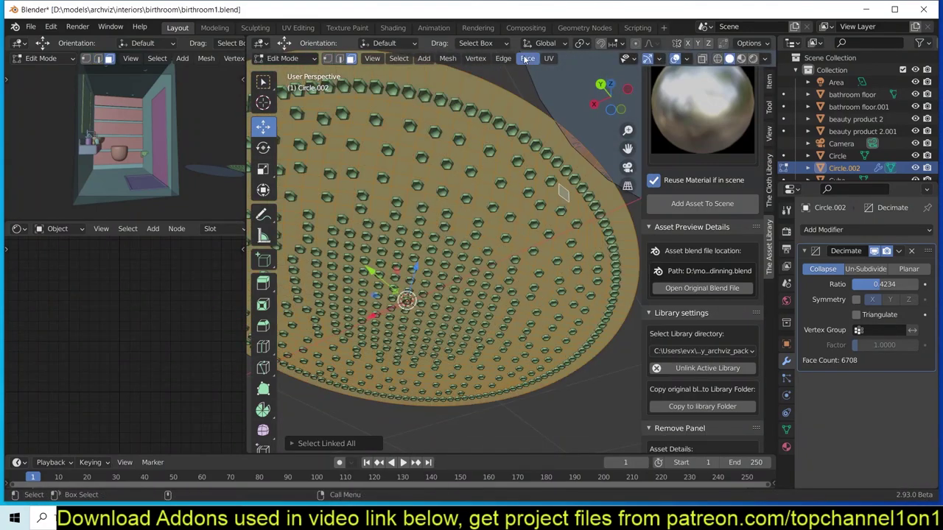
pyautogui.click(447, 58)
pyautogui.press('p')
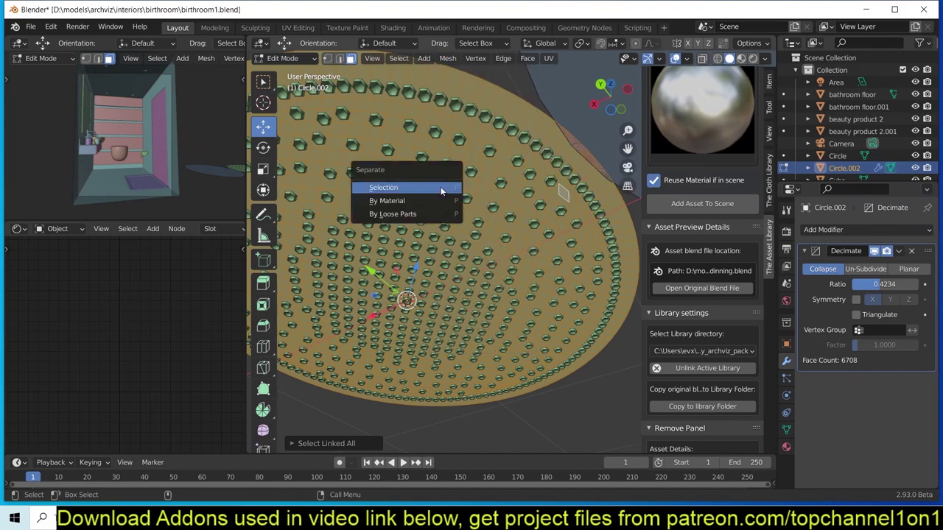
pyautogui.click(398, 187)
pyautogui.press('Tab')
pyautogui.hotkey('ctrl', 'a')
pyautogui.click(822, 229)
# Step: Give Circle.003 a Union Boolean with the Fast solver and enable Auto Smooth
pyautogui.click(682, 290)
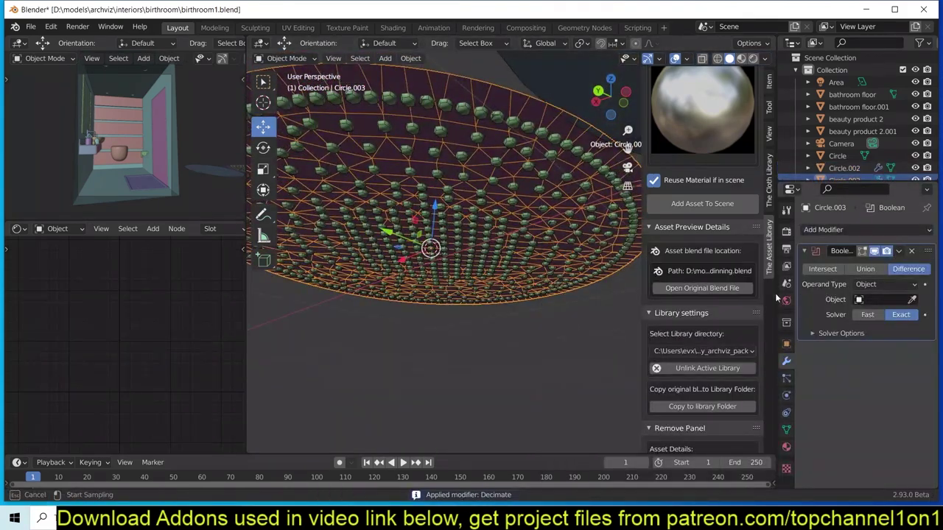
pyautogui.press('KP_Divide')
pyautogui.moveTo(526, 309); pyautogui.dragTo(504, 203, button='middle')
pyautogui.click(865, 269)
pyautogui.click(868, 314)
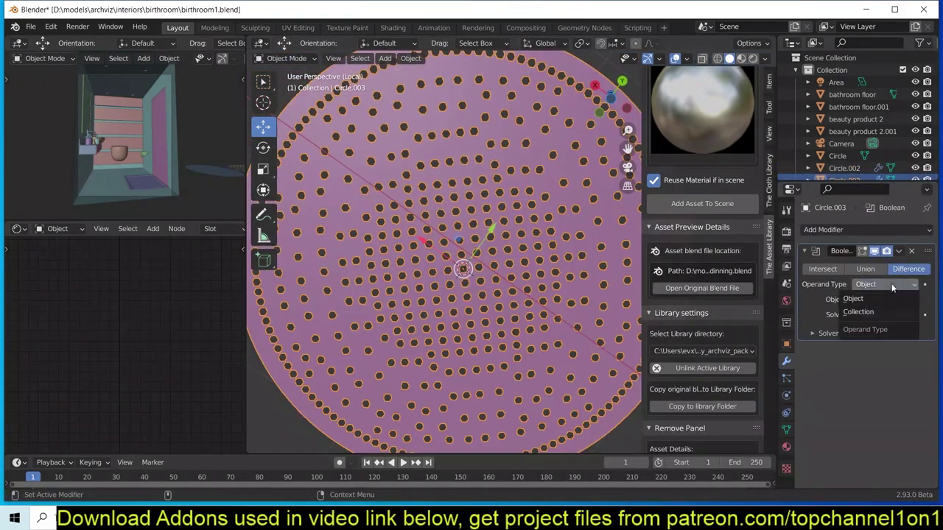
pyautogui.moveTo(516, 280)
pyautogui.mouseDown(button='middle')
pyautogui.moveTo(469, 318)
pyautogui.moveTo(501, 267)
pyautogui.mouseUp(button='middle')
pyautogui.press('q')
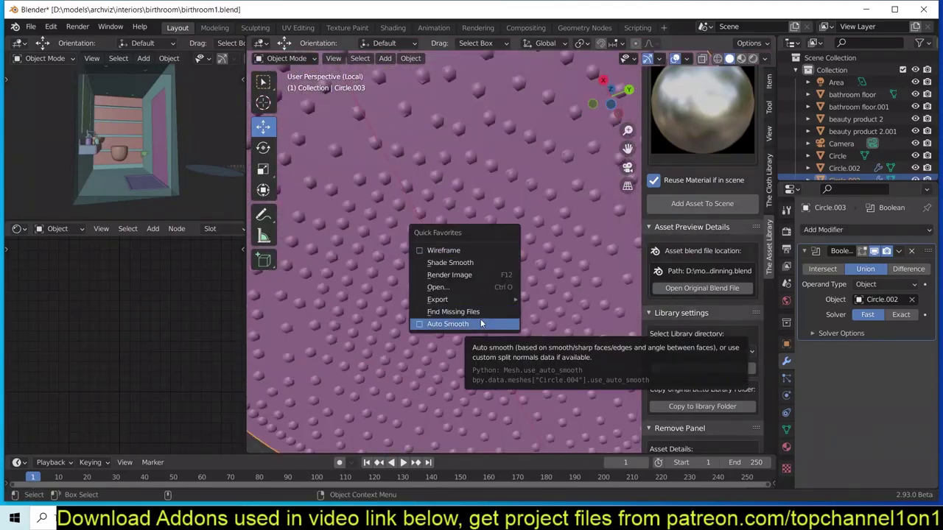
pyautogui.click(451, 322)
# Step: In front orthographic view, box-select the disc's thin top layer of faces and delete them
pyautogui.press('KP_1')
pyautogui.press('Tab')
pyautogui.hotkey('ctrl', 'alt', 'space')
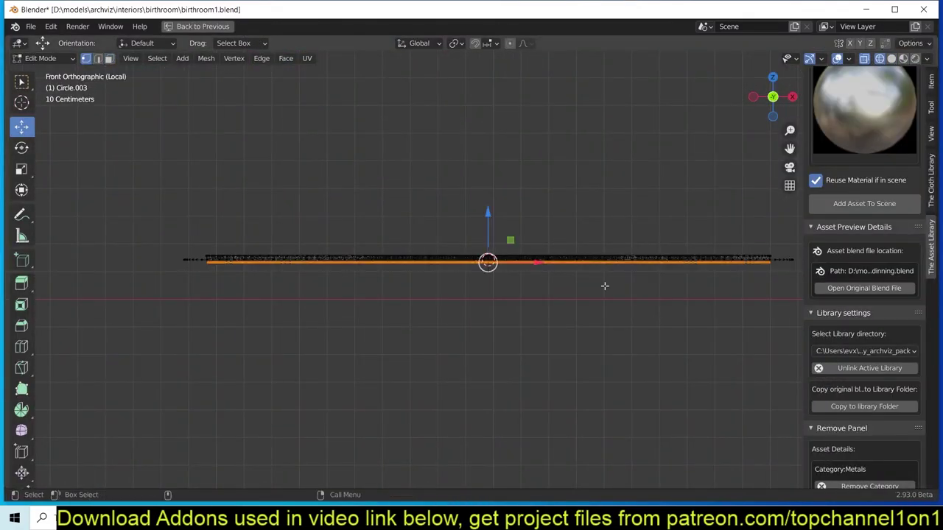
pyautogui.press('3')
pyautogui.moveTo(604, 286); pyautogui.dragTo(626, 221, button='middle')
pyautogui.press('x')
pyautogui.click(610, 162)
pyautogui.press('KP_1')
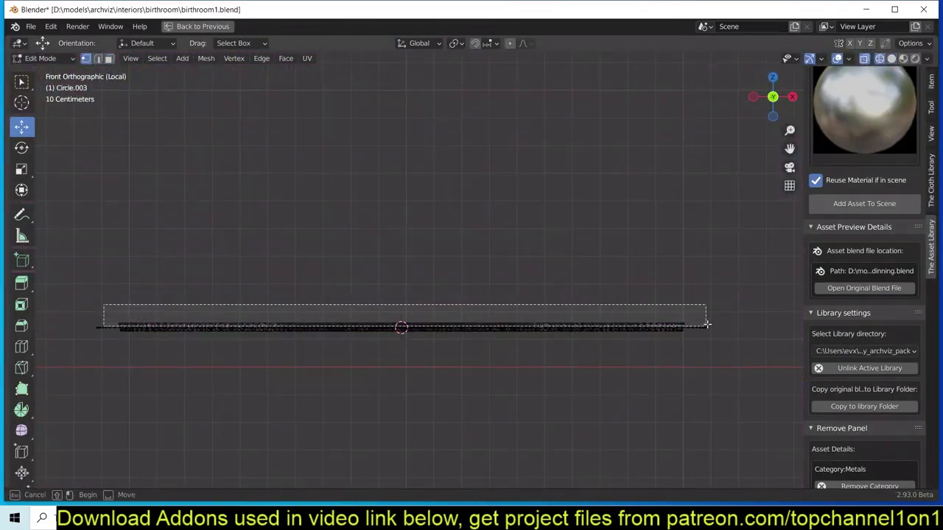
pyautogui.moveTo(103, 304); pyautogui.dragTo(706, 324)
pyautogui.moveTo(706, 324); pyautogui.dragTo(305, 261, button='middle')
pyautogui.press('x')
pyautogui.click(305, 261)
# Step: Restore the full layout, check the holed disc edge-on, and save birthroom1.blend
pyautogui.press('Tab')
pyautogui.scroll(4, 689, 334)
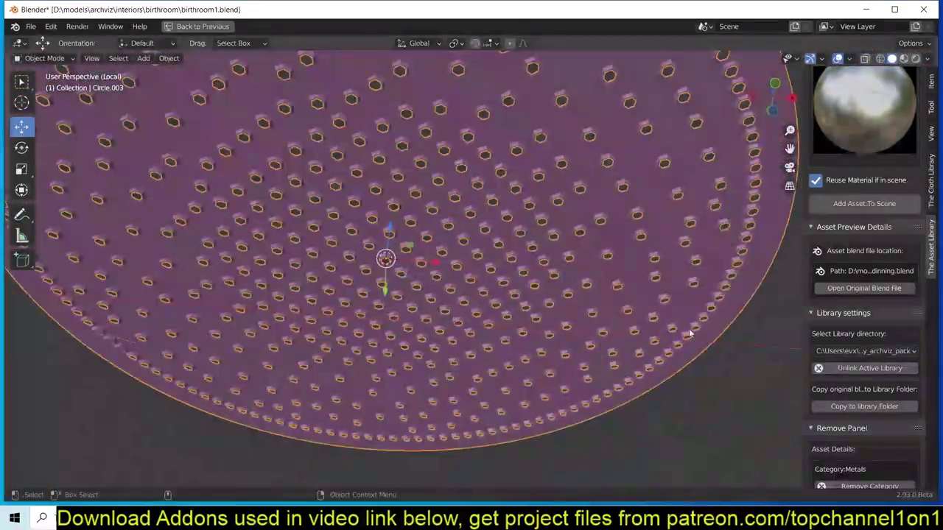
pyautogui.hotkey('ctrl', 'alt', 'space')
pyautogui.moveTo(391, 381); pyautogui.dragTo(530, 201, button='middle')
pyautogui.press('Tab')
pyautogui.hotkey('ctrl', 's')
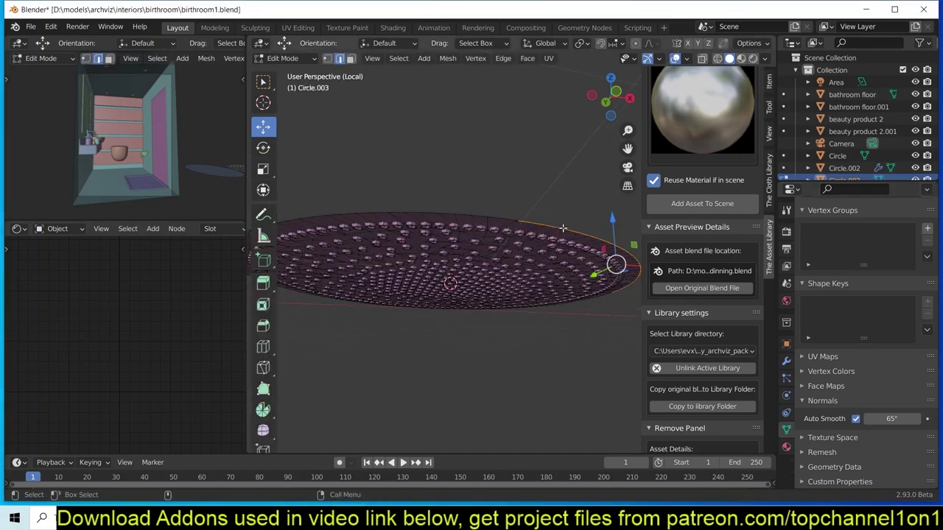
# Step: In front view, scale the disc's rim and offset its faces with Shrink/Fatten
pyautogui.moveTo(563, 229); pyautogui.dragTo(322, 329, button='middle')
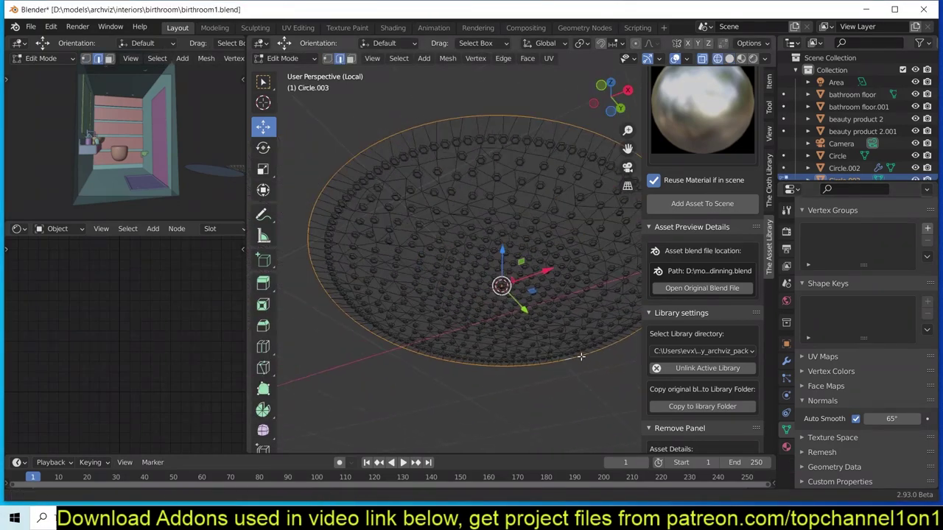
pyautogui.moveTo(580, 356); pyautogui.dragTo(550, 298, button='middle')
pyautogui.press('KP_1')
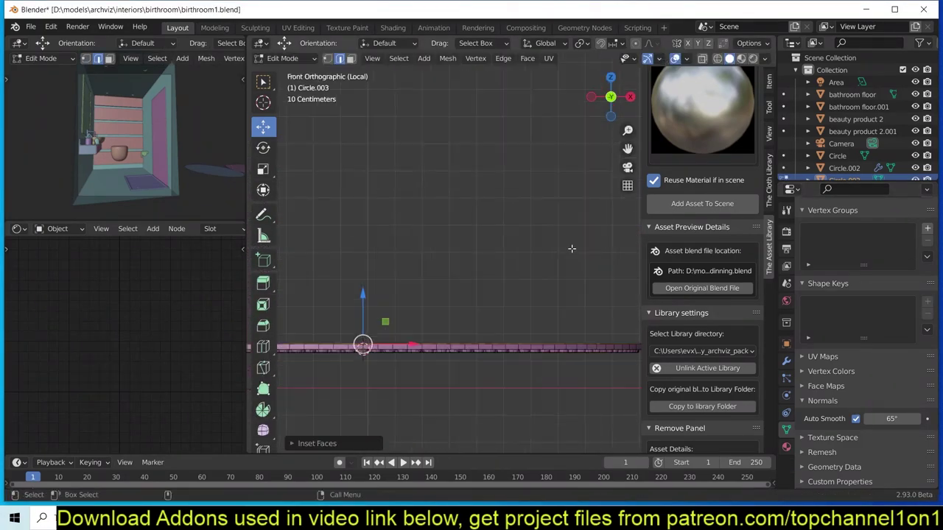
pyautogui.press('n')
pyautogui.press('s')
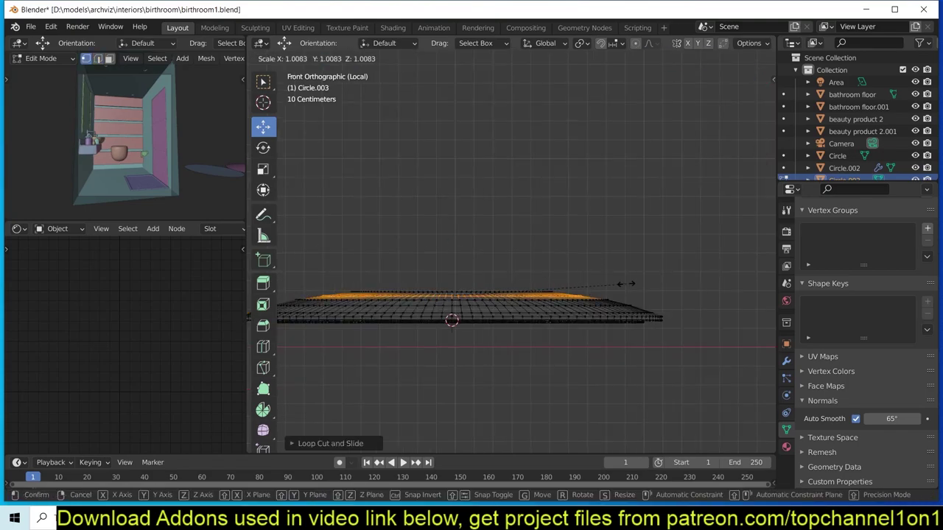
pyautogui.press('Escape')
pyautogui.moveTo(625, 284)
pyautogui.mouseDown(button='middle')
pyautogui.moveTo(553, 256)
pyautogui.moveTo(629, 169)
pyautogui.moveTo(563, 135)
pyautogui.mouseUp(button='middle')
pyautogui.hotkey('alt', 's')
pyautogui.press('Escape')
# Step: Edge-slide a rim edge loop and delete the selected faces from the disc
pyautogui.keyDown('ctrl'); pyautogui.click(523, 105); pyautogui.keyUp('ctrl')
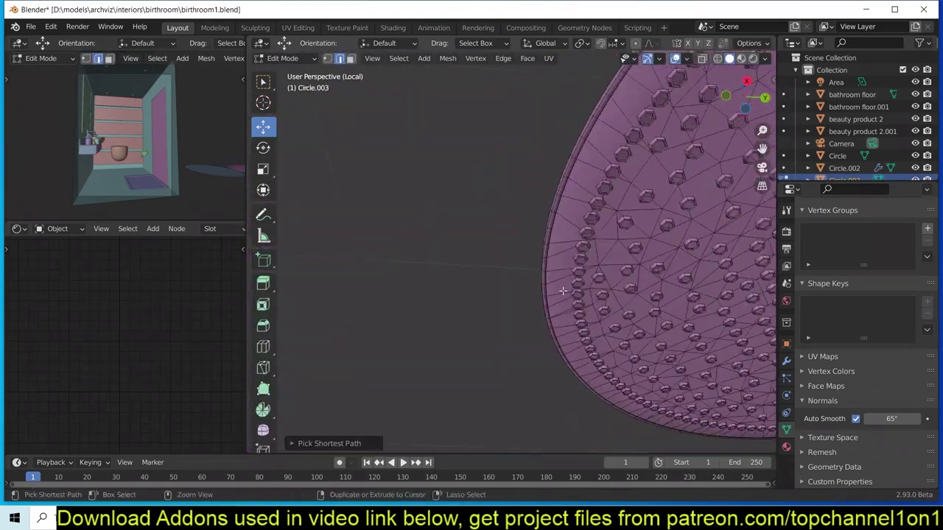
pyautogui.moveTo(523, 105); pyautogui.dragTo(615, 342, button='middle')
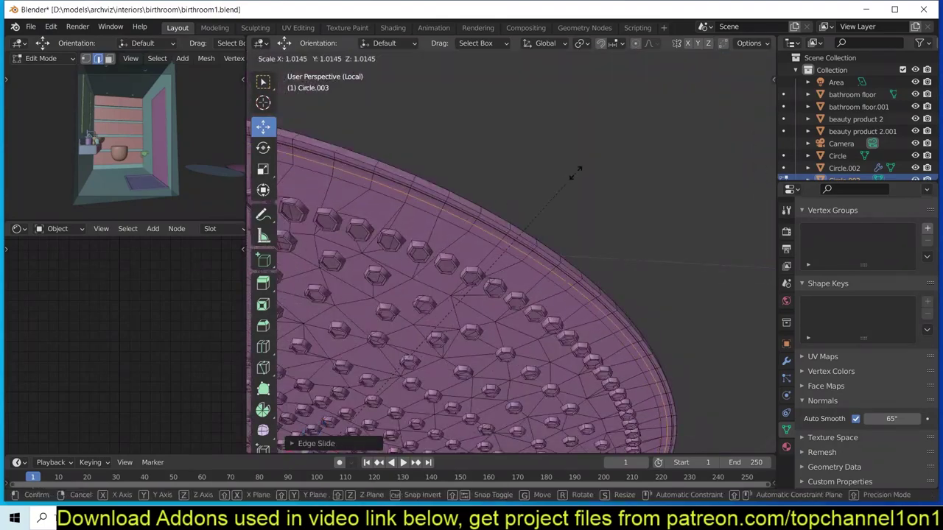
pyautogui.press('Escape')
pyautogui.scroll(-5, 640, 251)
pyautogui.scroll(6, 534, 261)
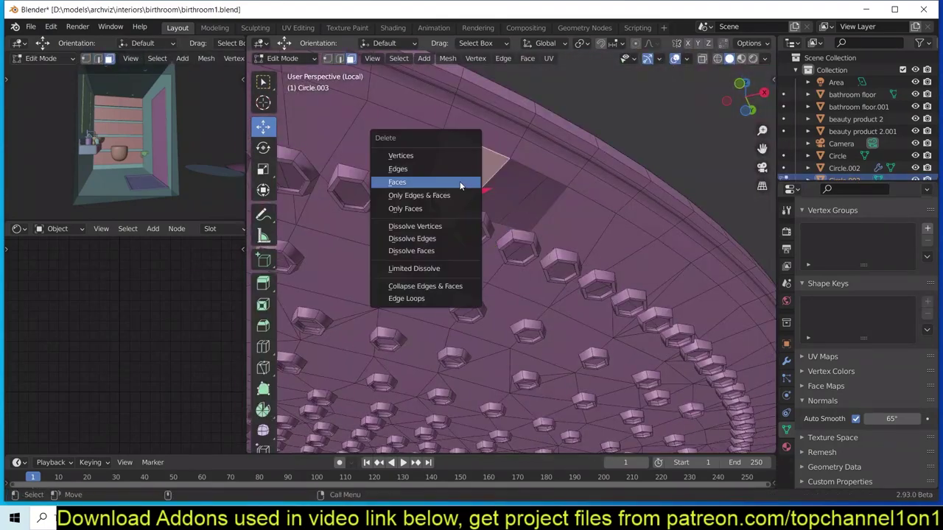
pyautogui.press('Tab')
pyautogui.press('Tab')
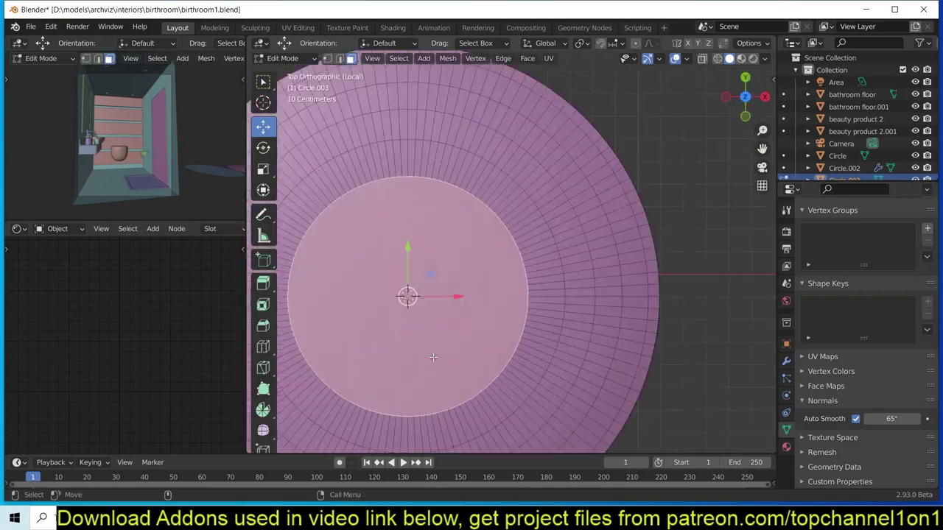
pyautogui.press('KP_7')
pyautogui.press('Tab')
pyautogui.moveTo(557, 221)
pyautogui.mouseDown(button='middle')
pyautogui.moveTo(556, 245)
pyautogui.moveTo(465, 263)
pyautogui.mouseUp(button='middle')
pyautogui.press('Tab')
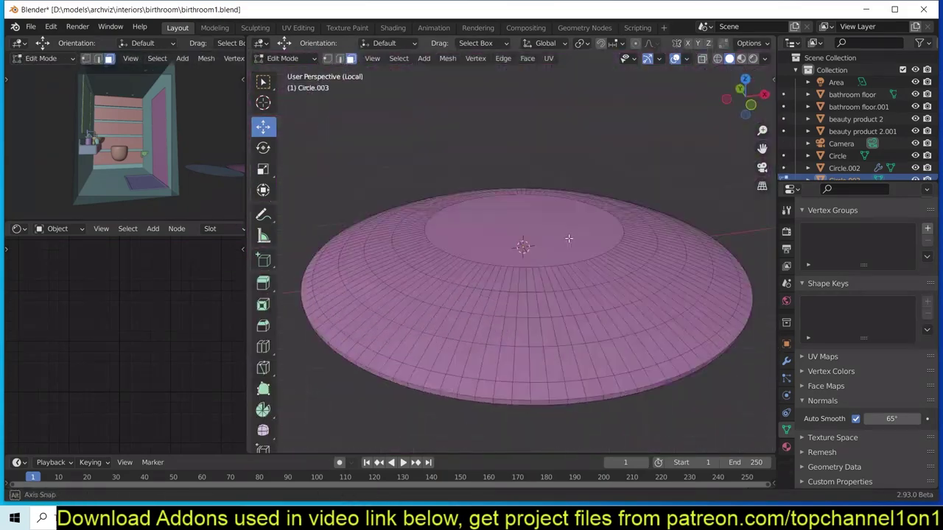
# Step: Add a circle at the disc centre, set its vertex count, and spin it into a curved arm
pyautogui.hotkey('shift', 'a')
pyautogui.click(400, 288)
pyautogui.doubleClick(411, 311)
pyautogui.write('1')
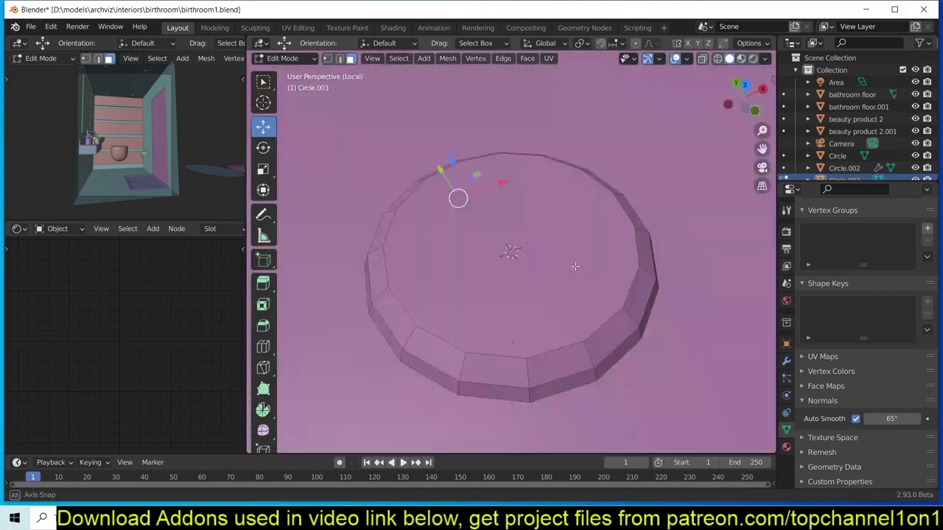
pyautogui.write('q')
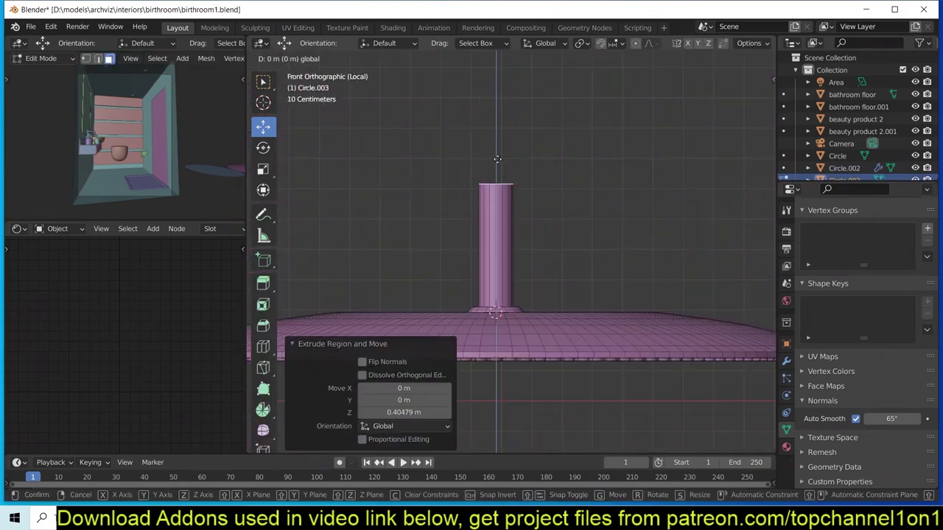
pyautogui.moveTo(646, 226); pyautogui.dragTo(608, 193)
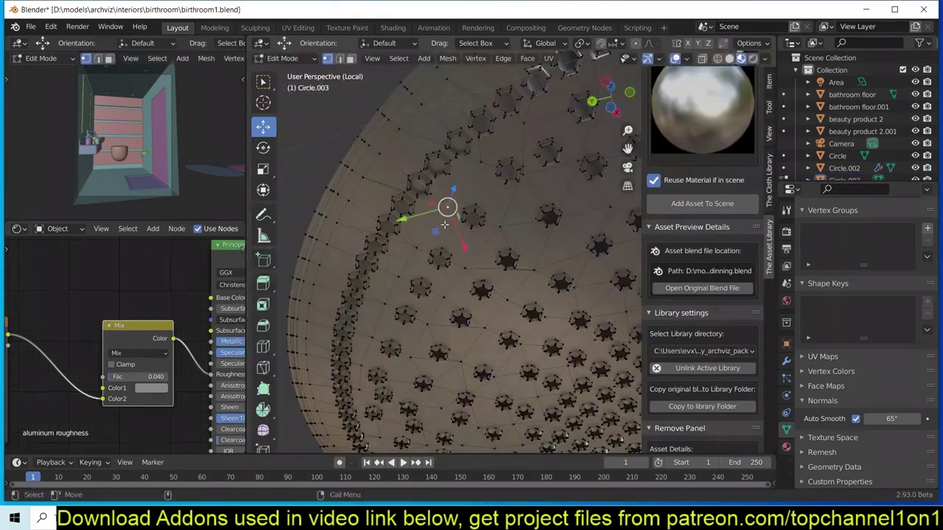
# Step: Frame and inspect the selected holes, then return to object mode
pyautogui.press('KP_Decimal')
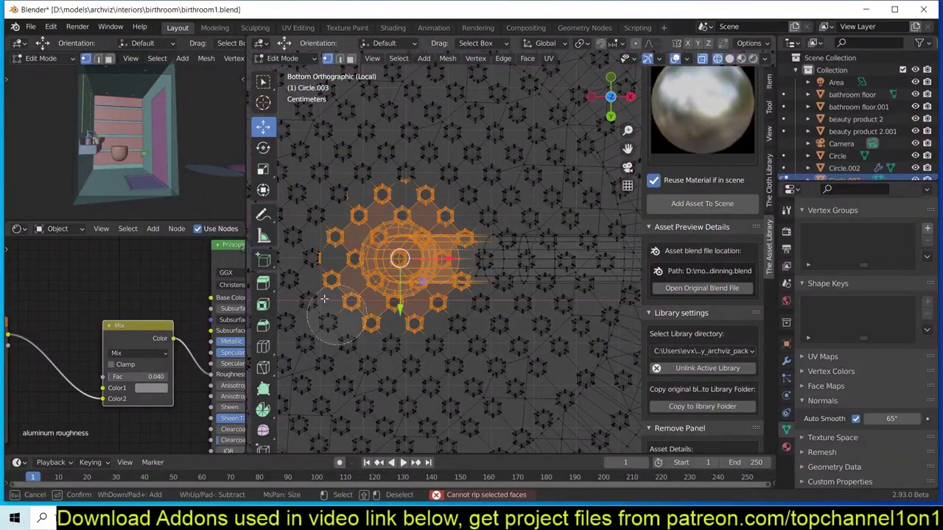
pyautogui.moveTo(405, 166); pyautogui.dragTo(520, 305, button='middle')
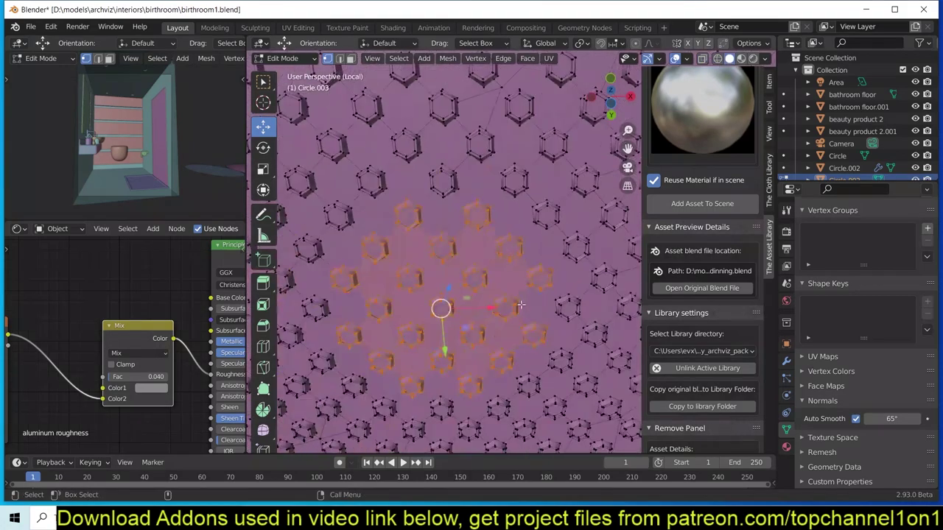
pyautogui.scroll(-5, 526, 274)
pyautogui.press('Tab')
pyautogui.scroll(5, 699, 185)
# Step: Rename the object to 'shower head' and save the file
pyautogui.click(786, 344)
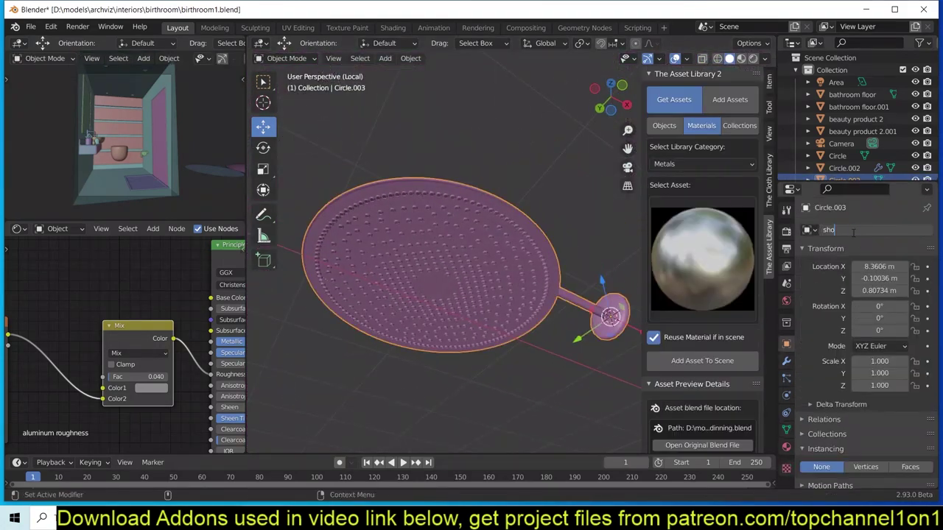
pyautogui.hotkey('ctrl', 's')
pyautogui.click(729, 100)
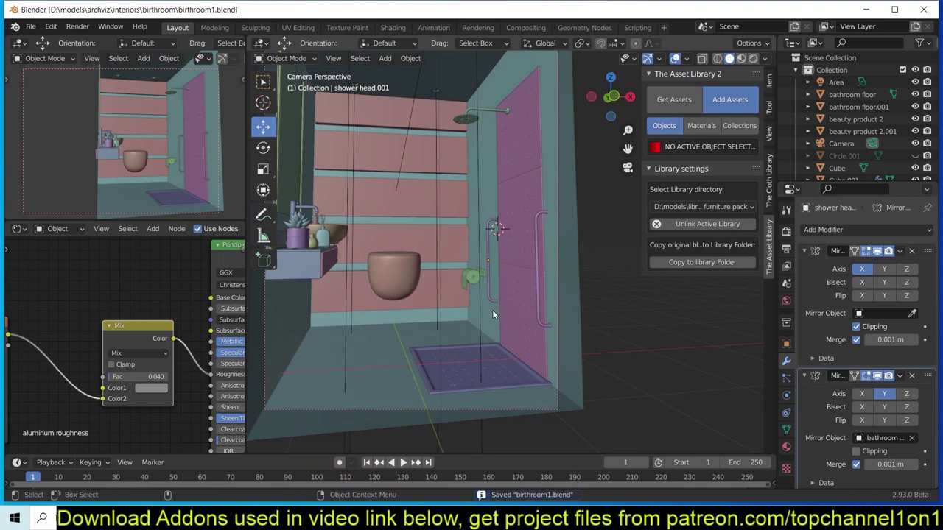
# Step: Darken the bathroom floor's Base Color to value 0.019 and save the file
pyautogui.keyDown('ctrl'); pyautogui.scroll(-3, 492, 309); pyautogui.keyUp('ctrl')
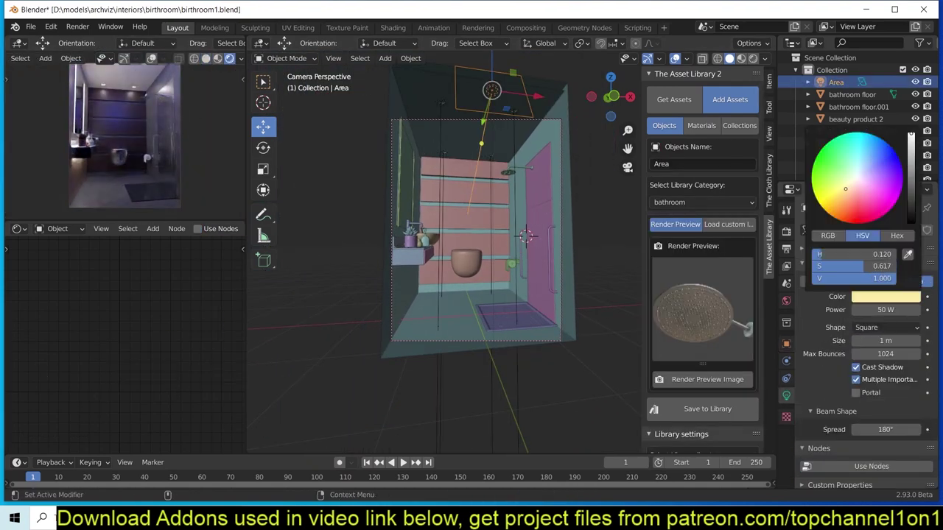
pyautogui.click(402, 184)
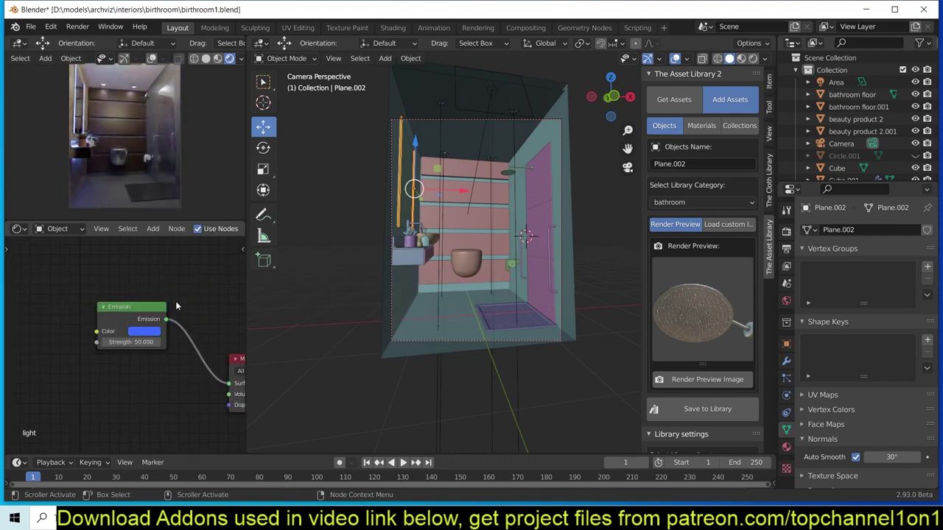
pyautogui.click(402, 331)
pyautogui.click(137, 354)
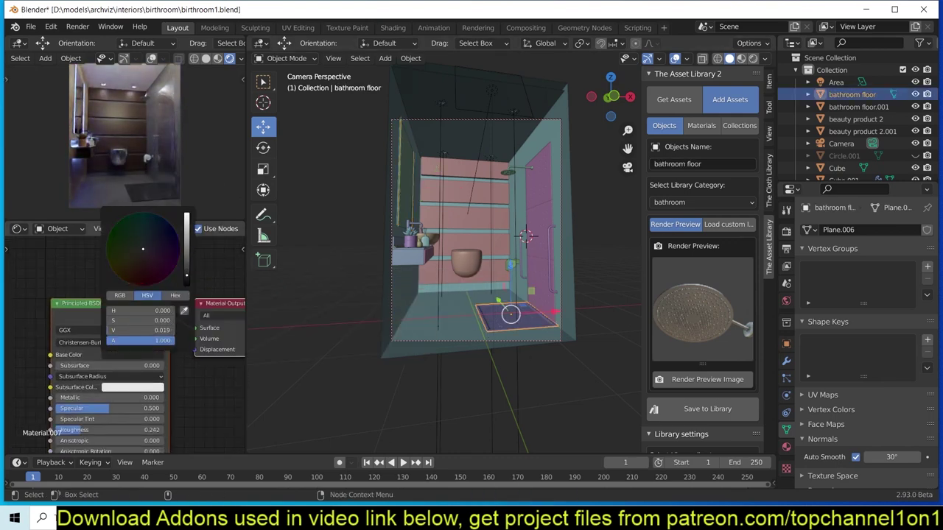
pyautogui.click(367, 389)
pyautogui.hotkey('ctrl', 's')
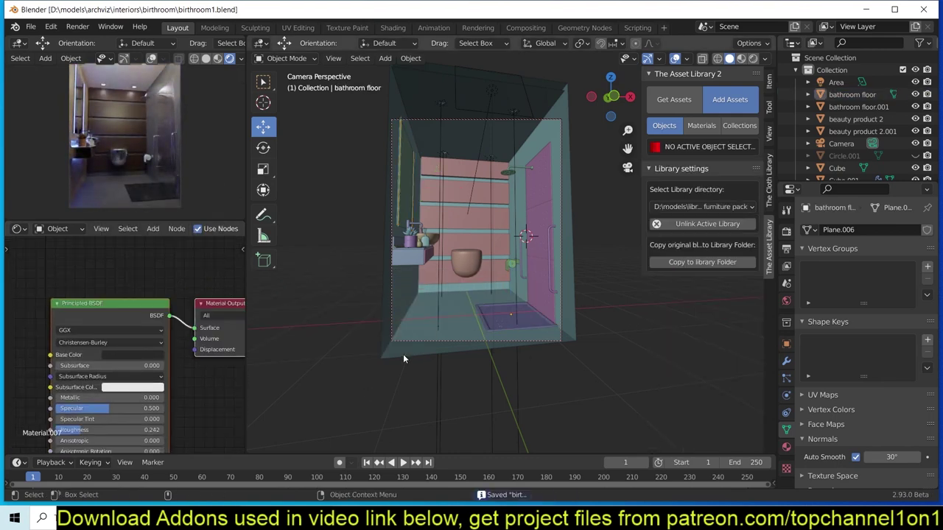
# Step: Change the Plane.002 light strip's emission colour from blue to orange
pyautogui.scroll(-2, 427, 270)
pyautogui.hotkey('ctrl', 's')
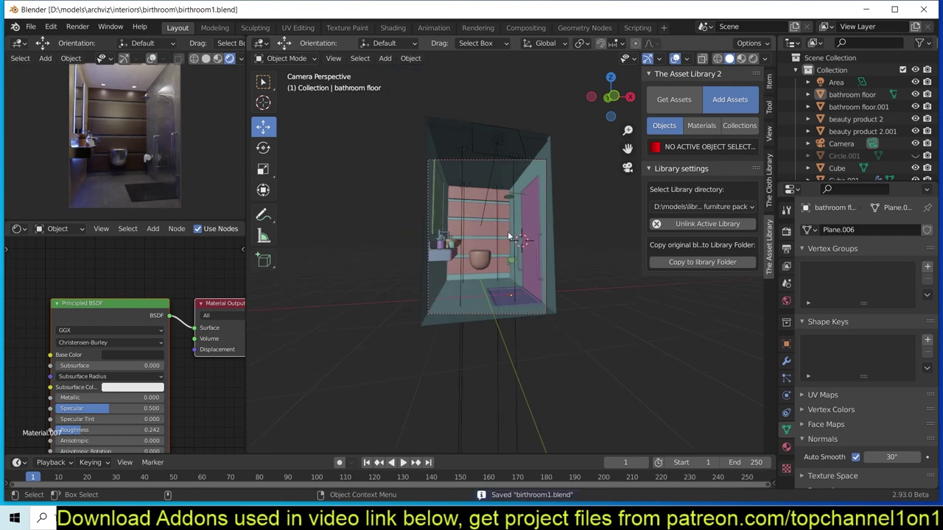
pyautogui.click(441, 221)
pyautogui.click(786, 446)
pyautogui.click(891, 370)
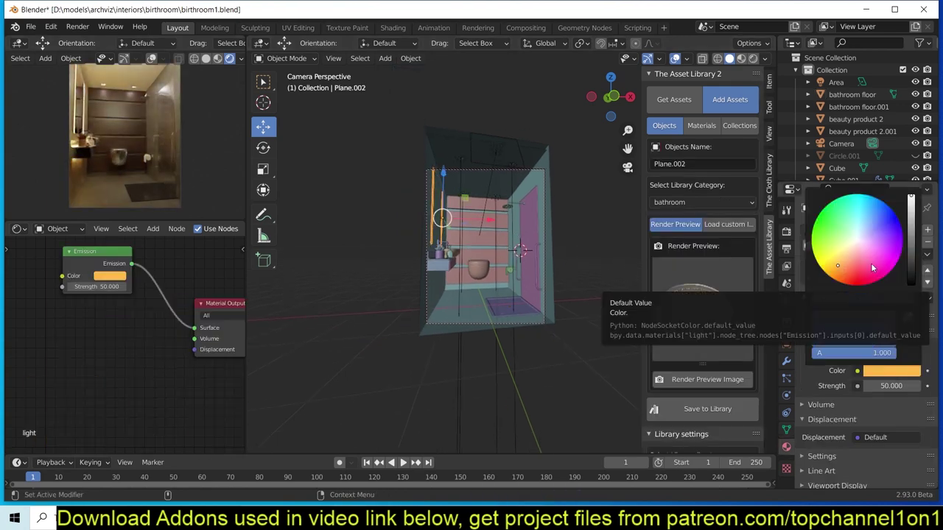